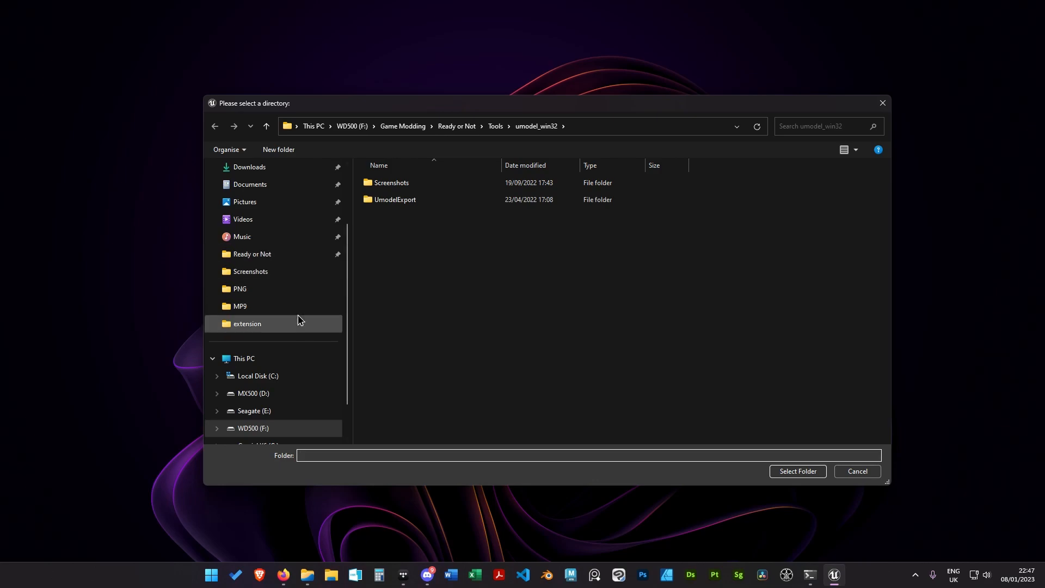
Set the path to the game files to D:\SteamLibrary\steamapps\common\Ready Or Not\ReadyOrNot\Content\Paks
click(282, 393)
click(419, 286)
double_click(419, 286)
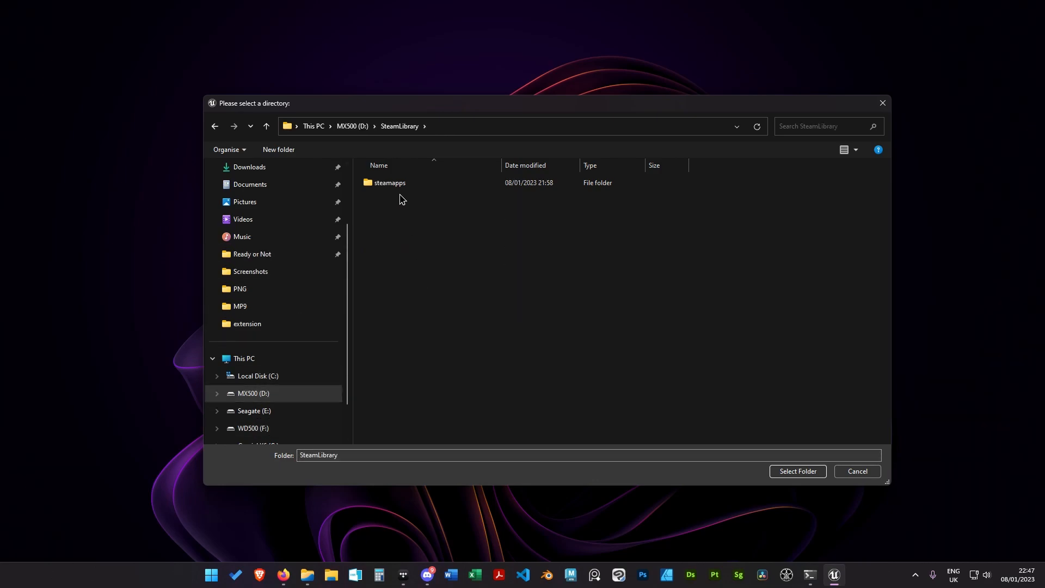
double_click(402, 187)
click(405, 188)
double_click(403, 184)
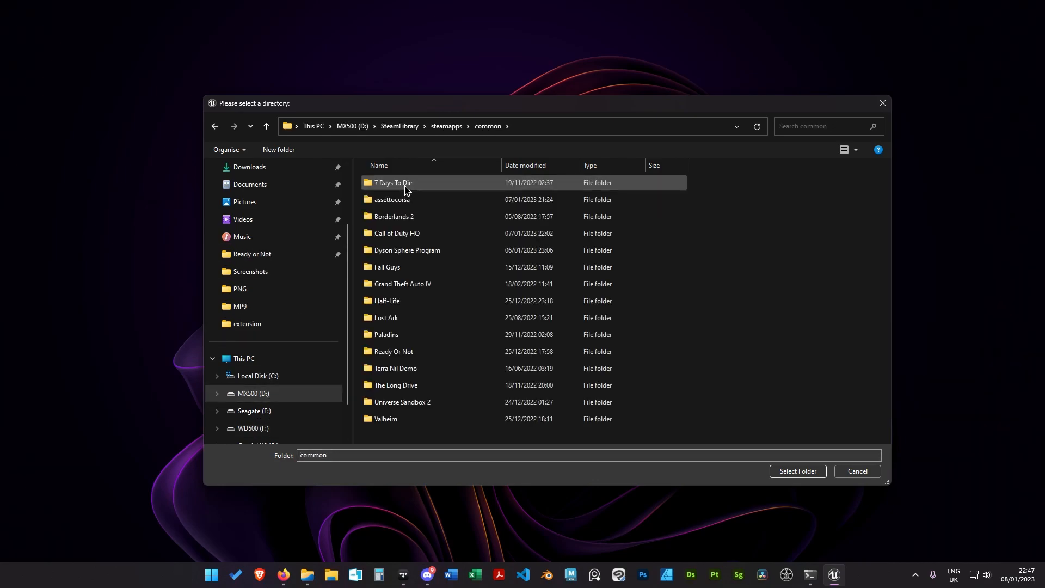
double_click(415, 350)
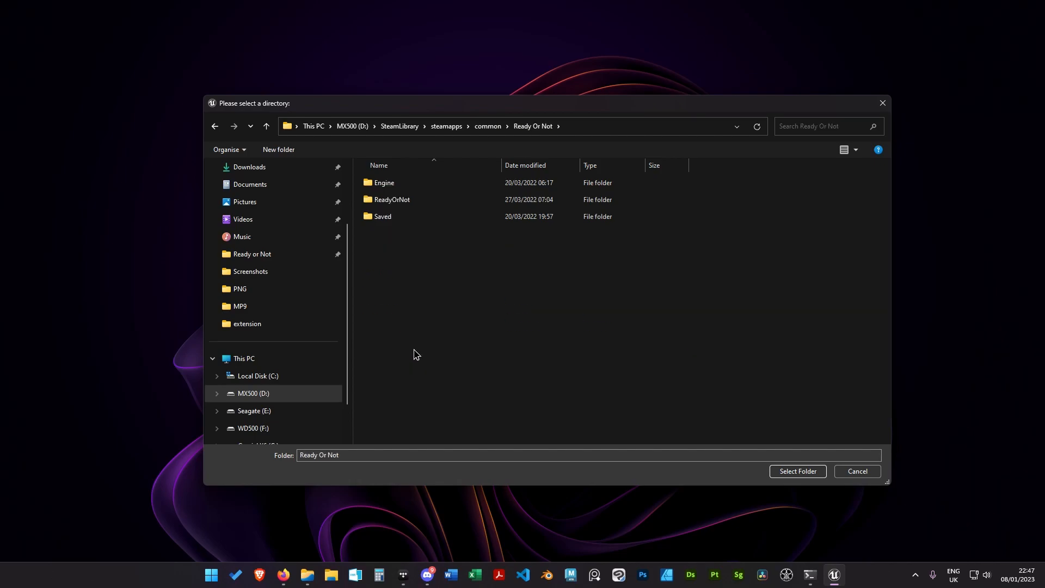
double_click(415, 201)
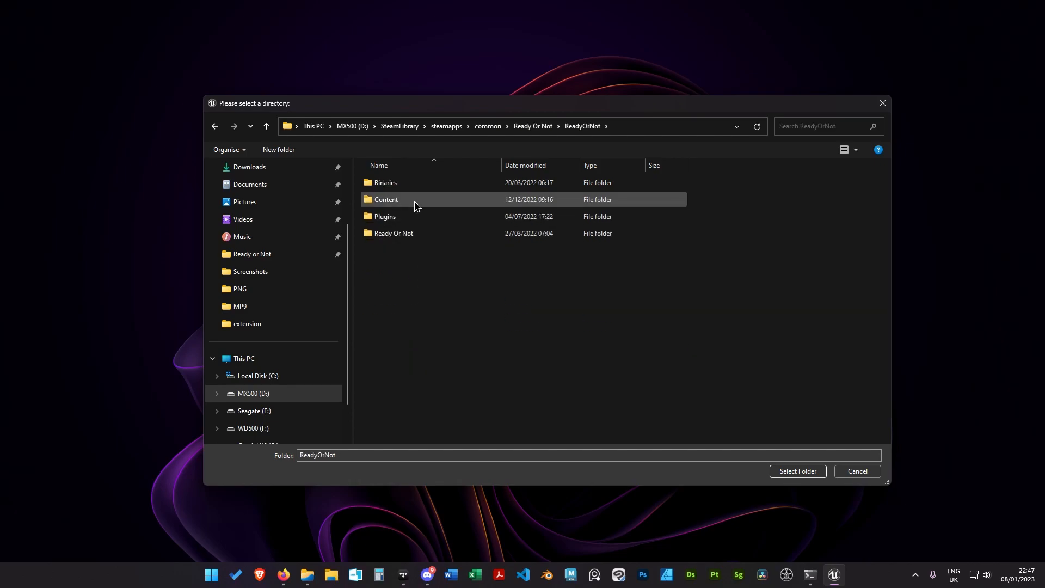
double_click(416, 203)
double_click(416, 217)
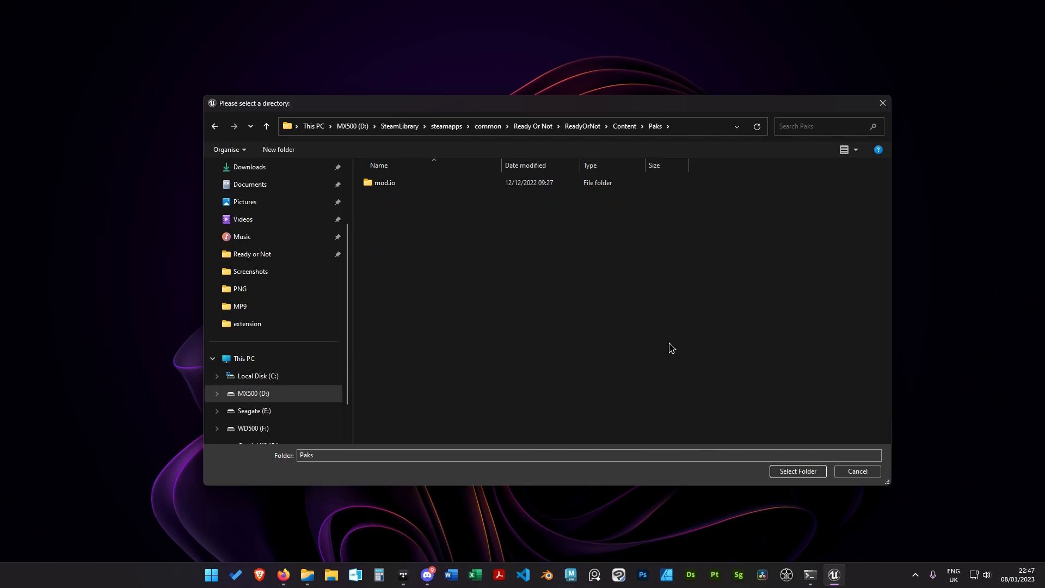
click(799, 470)
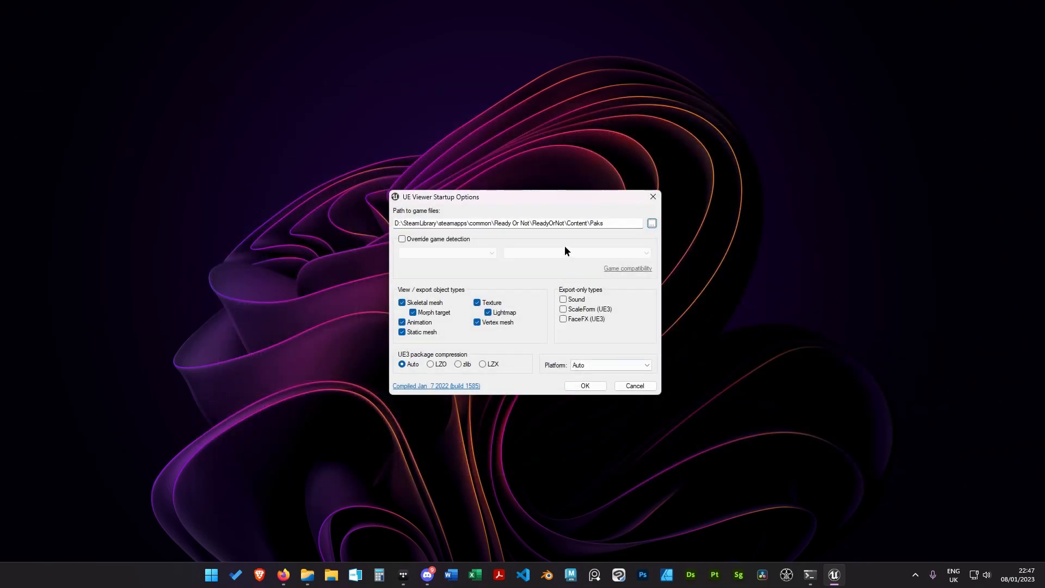
Override game detection with Unreal engine 4.27, set the platform to PC, and confirm the startup options
click(402, 239)
click(446, 253)
click(445, 291)
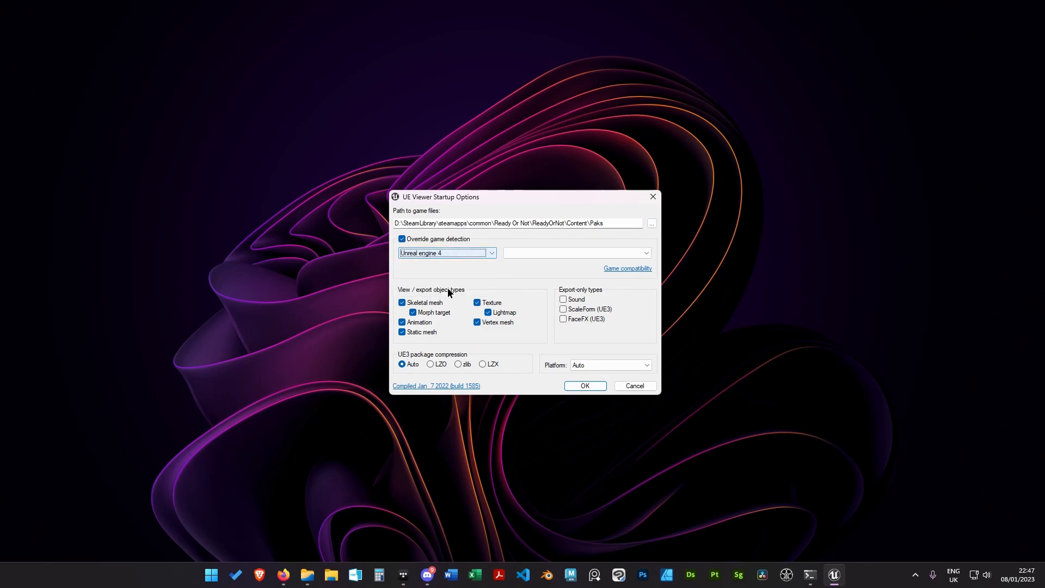
click(514, 252)
click(561, 454)
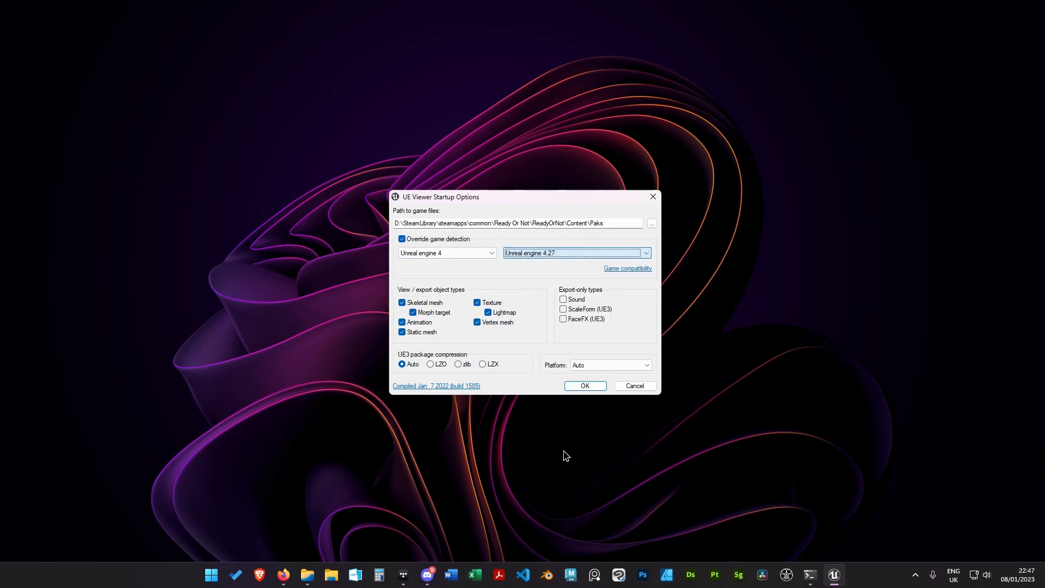
click(585, 365)
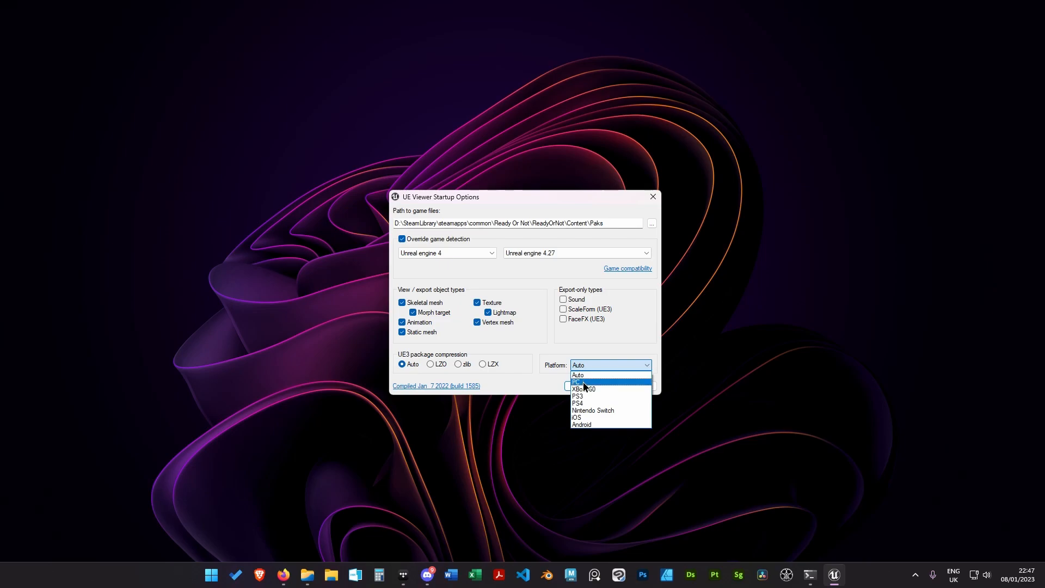
click(585, 384)
click(584, 385)
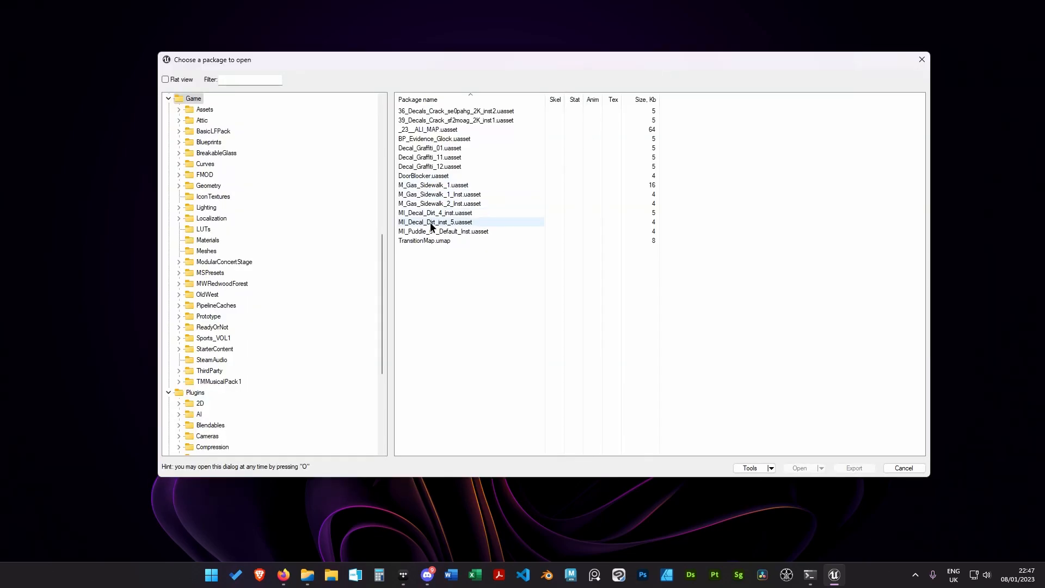
Expand the package tree through ReadyOrNot, Assets and Weapons to the MPX folder
double_click(214, 327)
scroll(213, 294, down, 4)
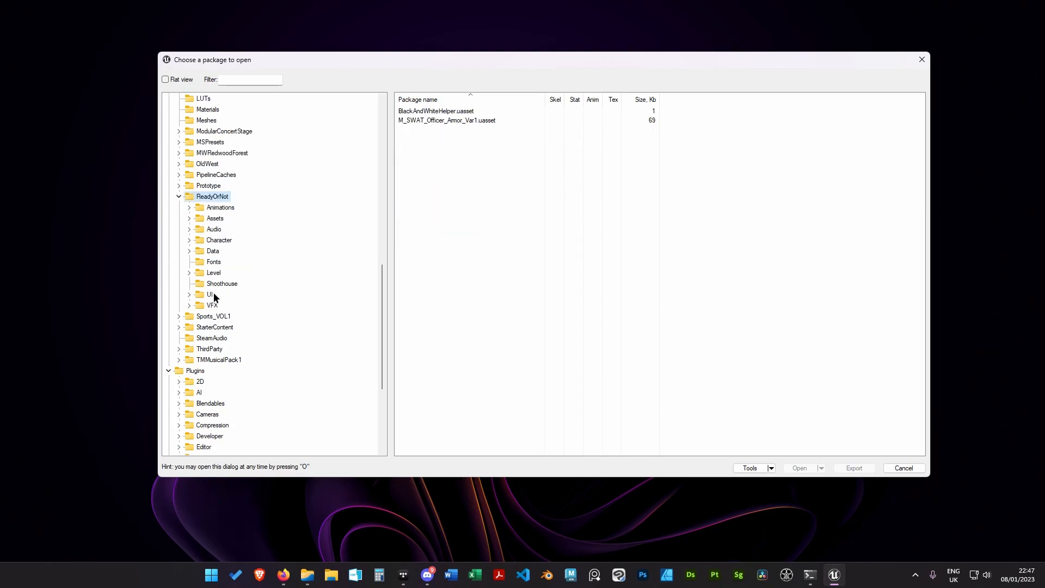
double_click(214, 218)
scroll(220, 283, down, 4)
click(229, 350)
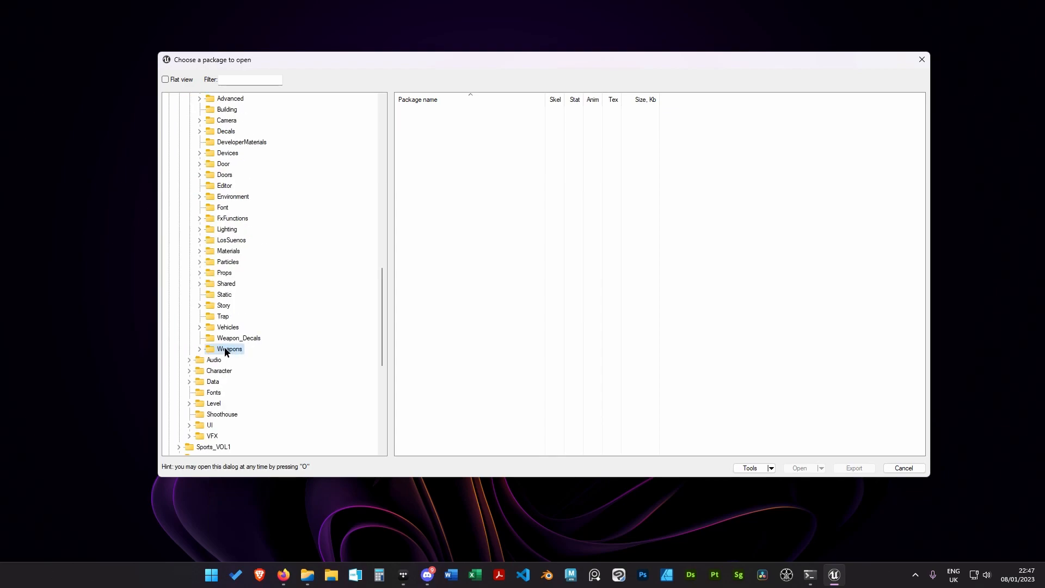
double_click(224, 349)
scroll(233, 331, down, 5)
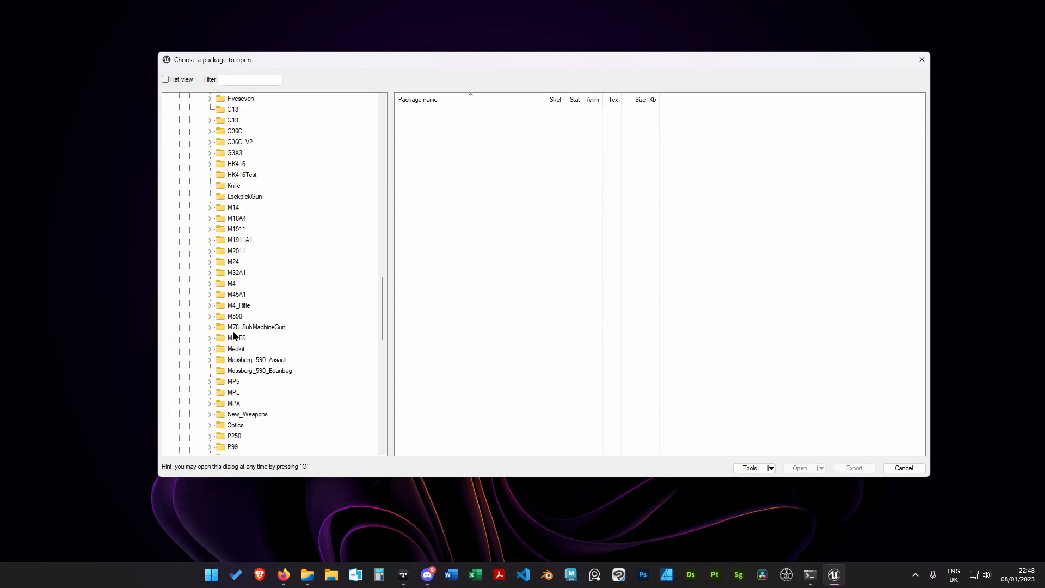
click(235, 371)
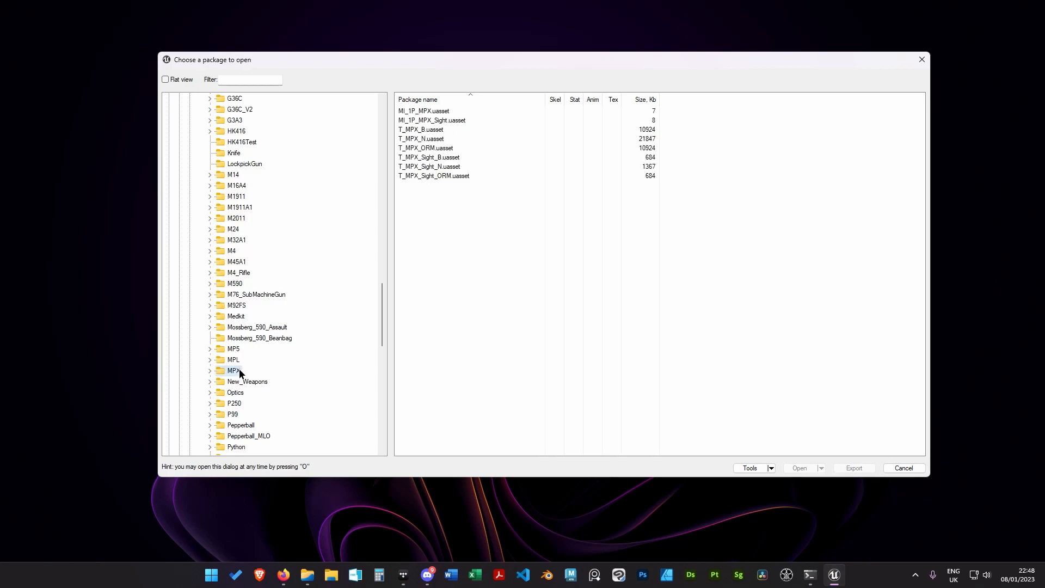
double_click(233, 370)
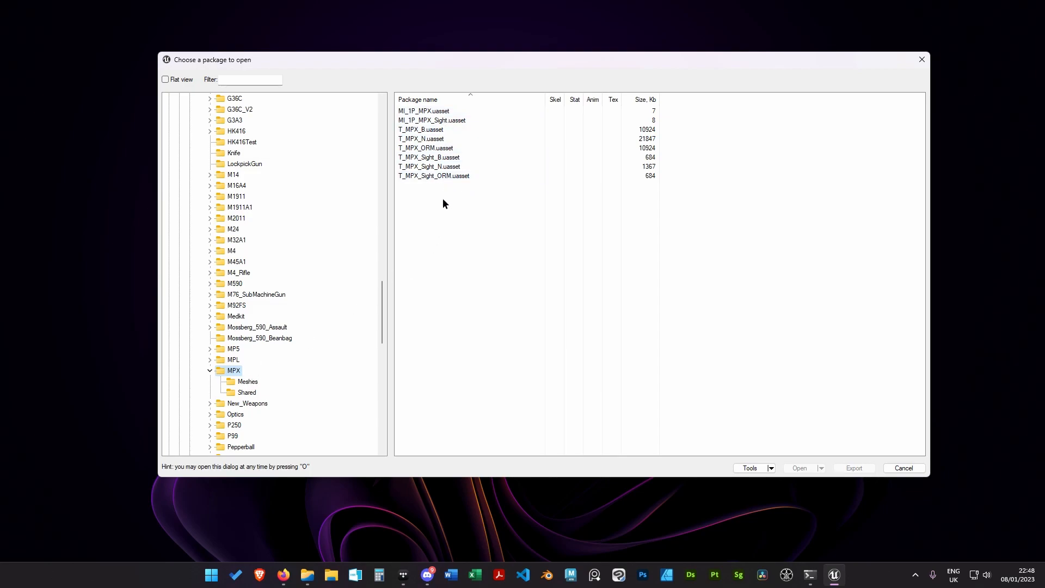
Check the MPX folder's Meshes and Shared subfolders, preview the SK_SMG_MPX mesh, and return to the package list
click(244, 382)
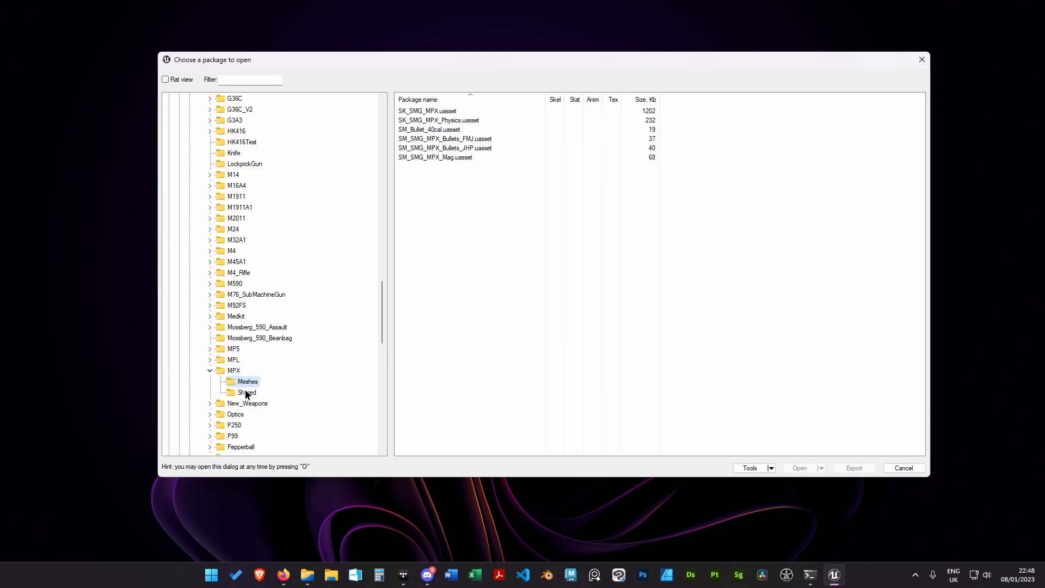
click(246, 392)
click(243, 383)
double_click(445, 112)
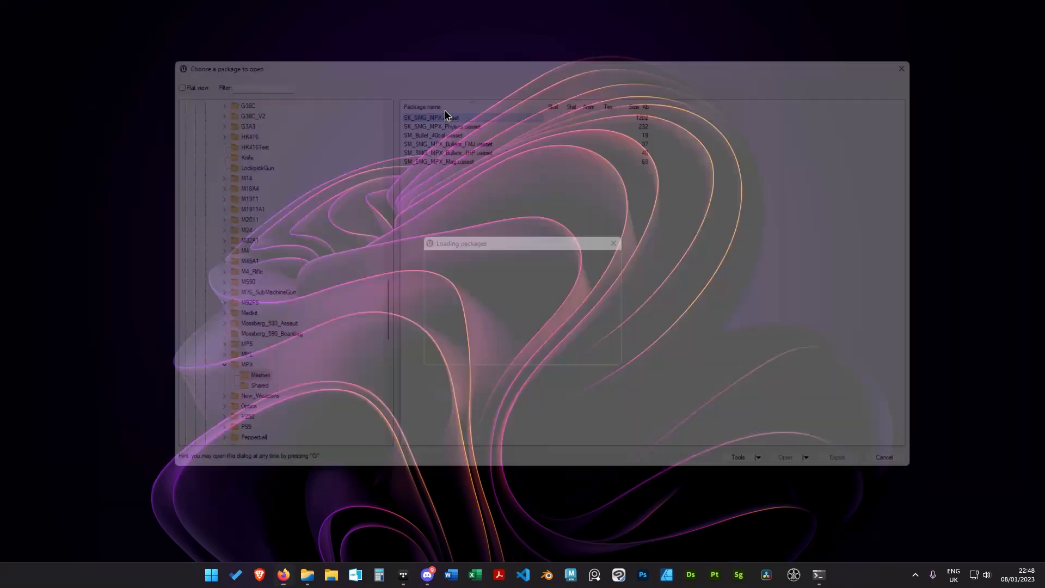
drag(544, 304, 517, 314)
click(313, 136)
click(327, 149)
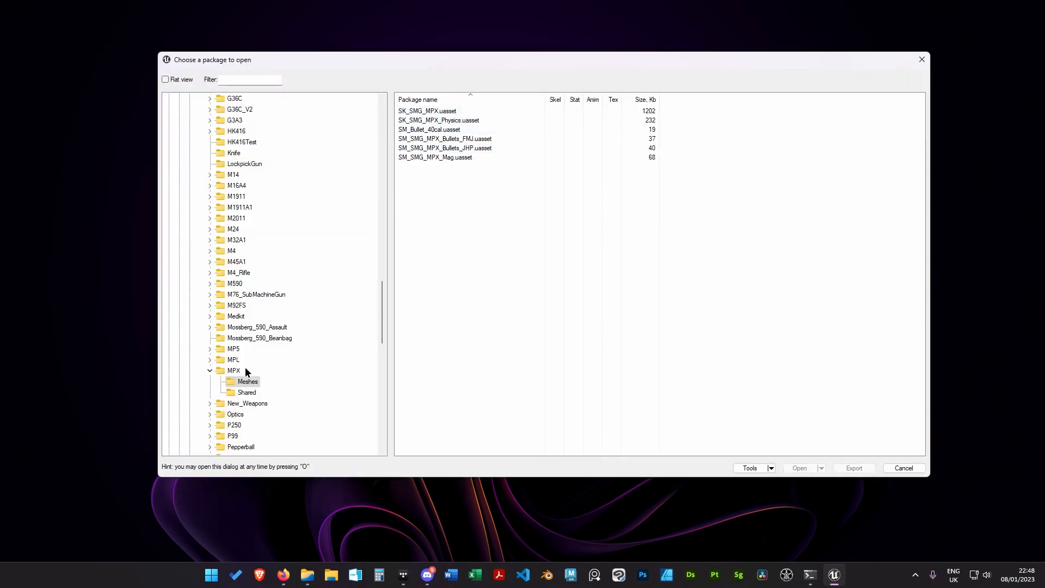
Open the export options for the content of the whole MPX weapon folder
click(233, 370)
click(210, 370)
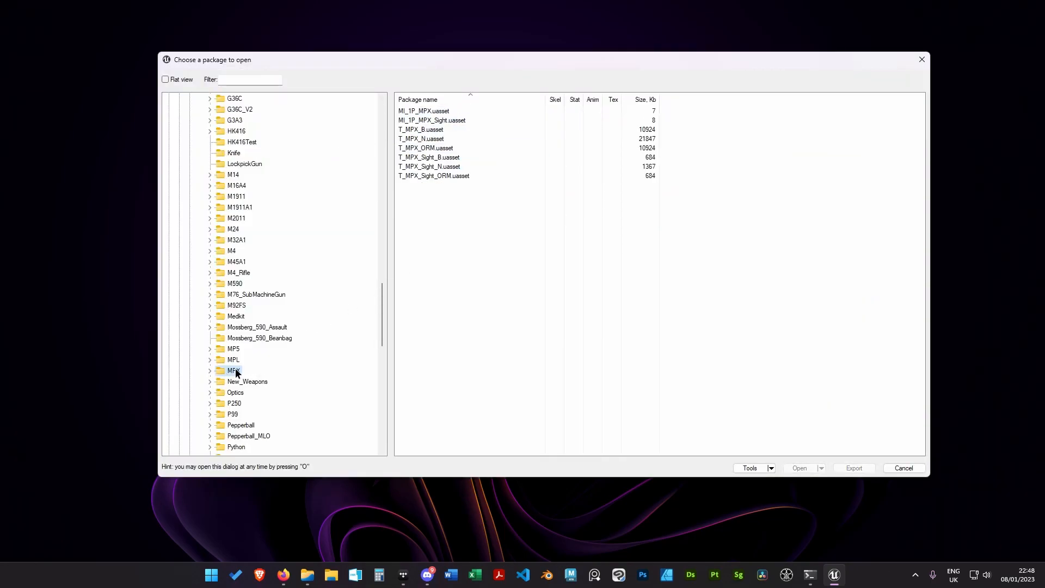
click(211, 370)
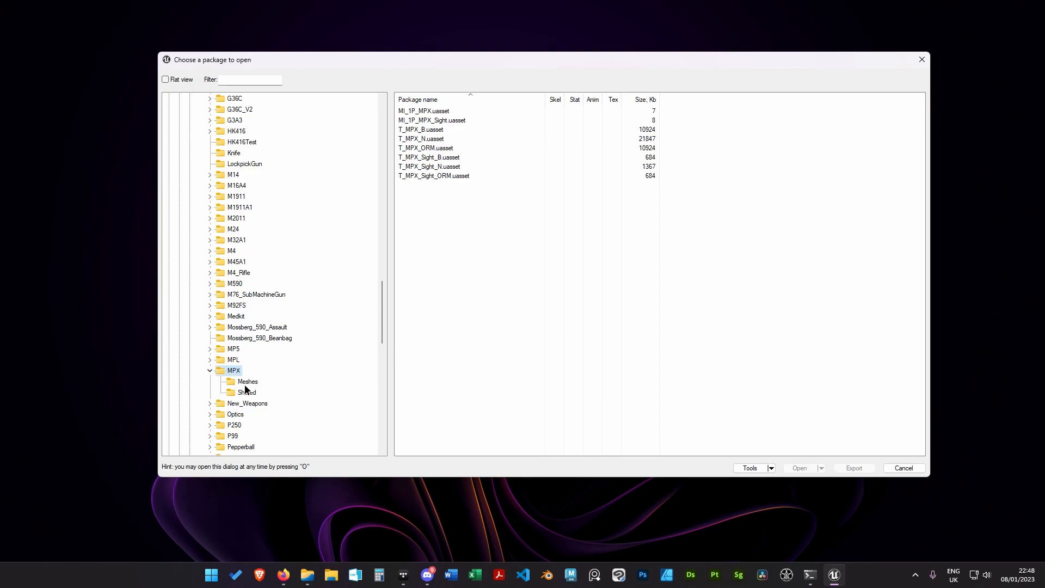
click(211, 370)
right_click(230, 370)
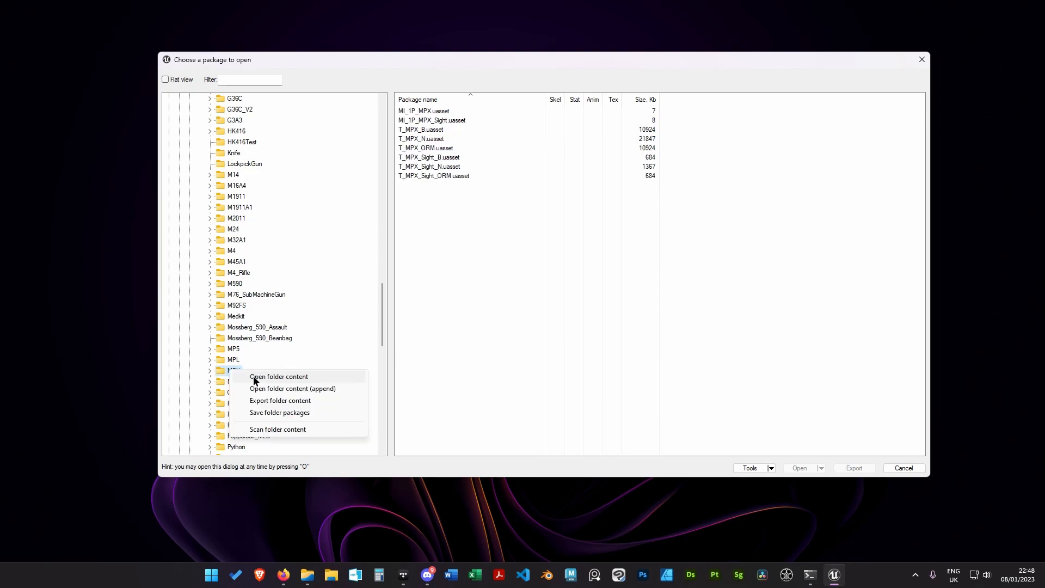
click(270, 401)
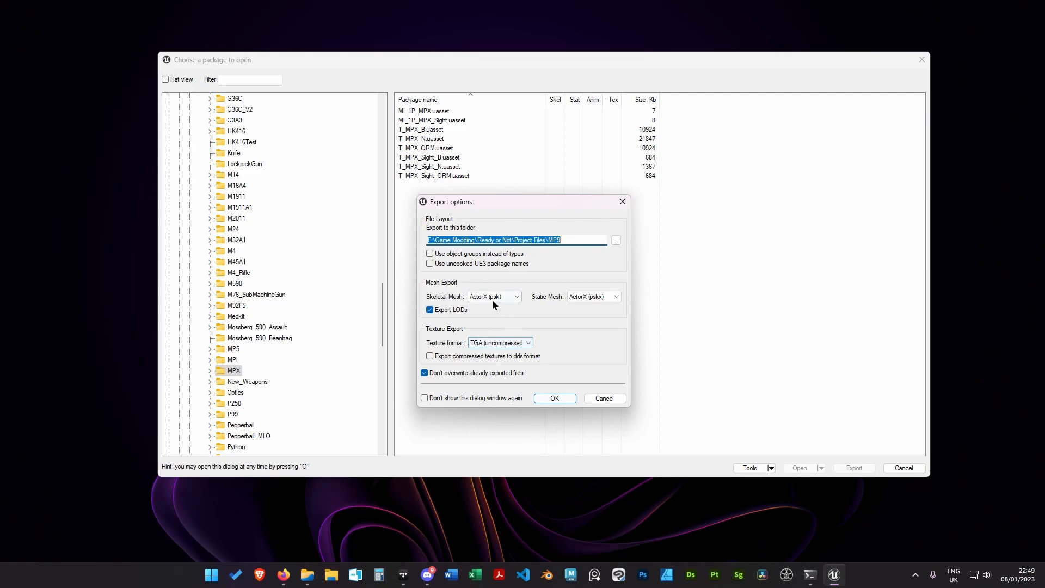
Browse for the export destination and create a new folder named MPX inside Project Files
click(615, 240)
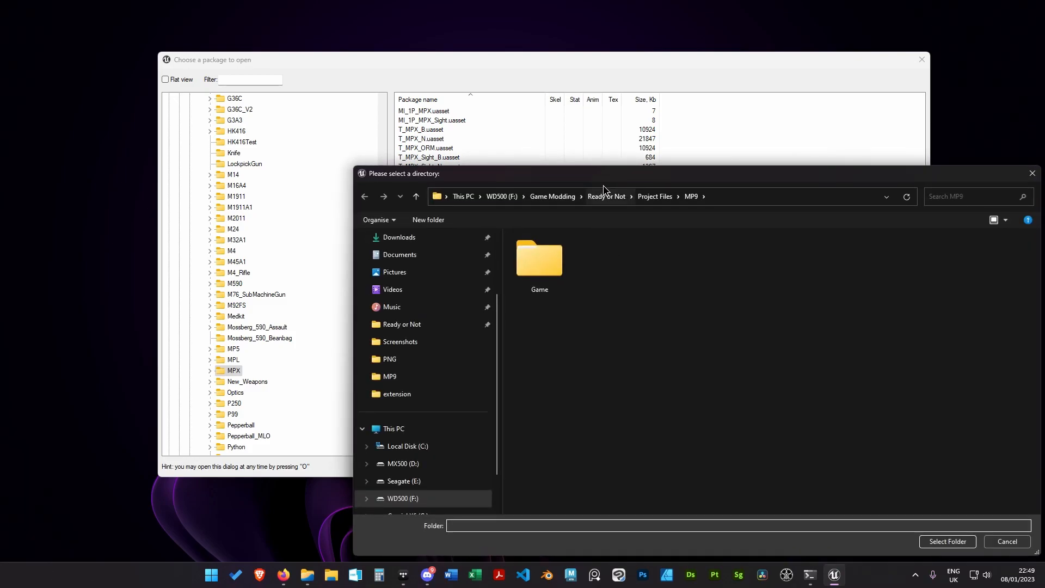
drag(611, 183, 460, 115)
key(alt+Up)
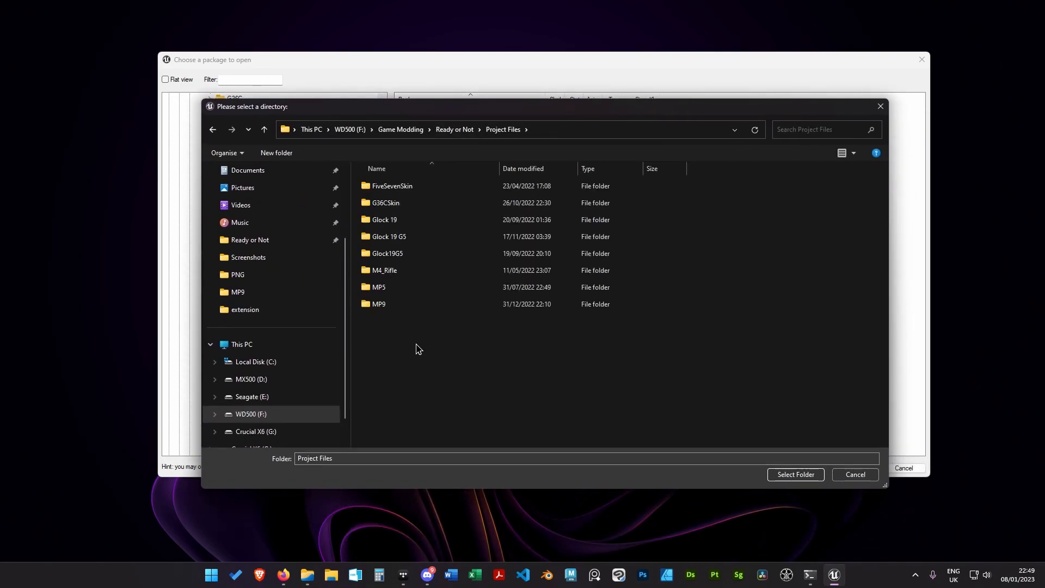
right_click(415, 348)
mouse_move(530, 460)
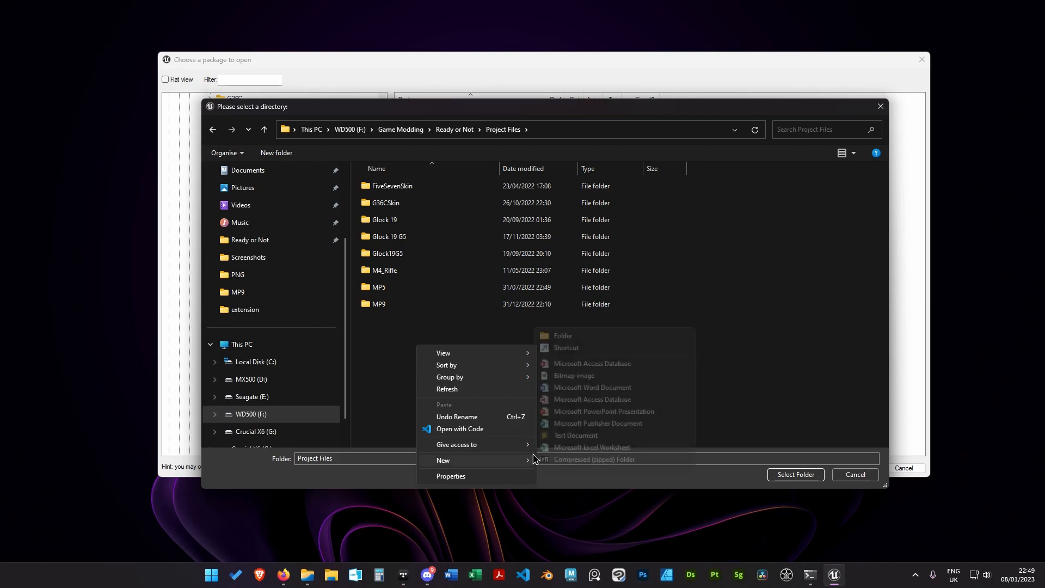
click(561, 336)
text(MPX)
key(Return)
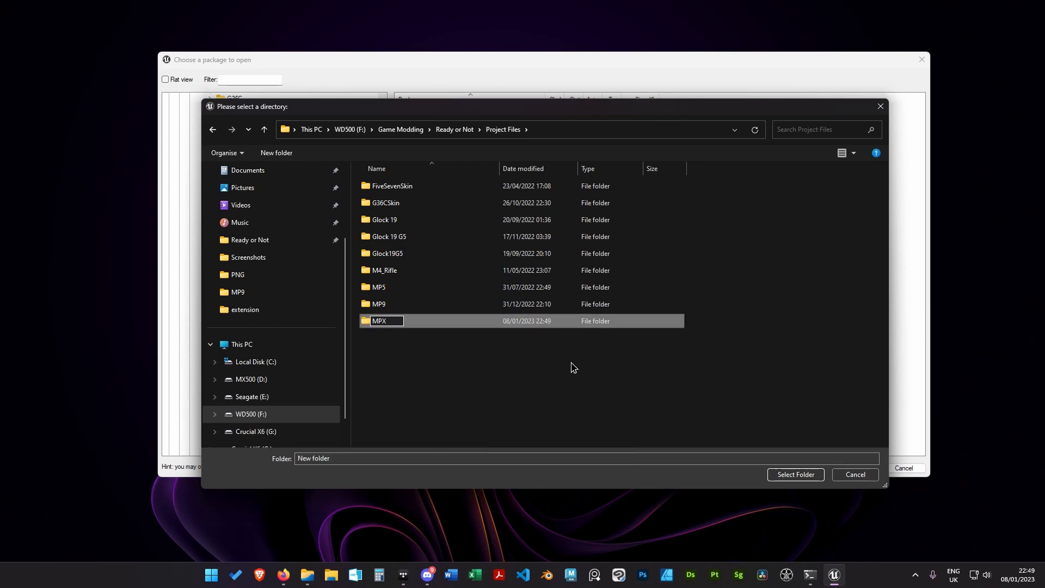
Choose the new MPX folder as the export destination and export the packages with uncompressed TGA textures
double_click(430, 322)
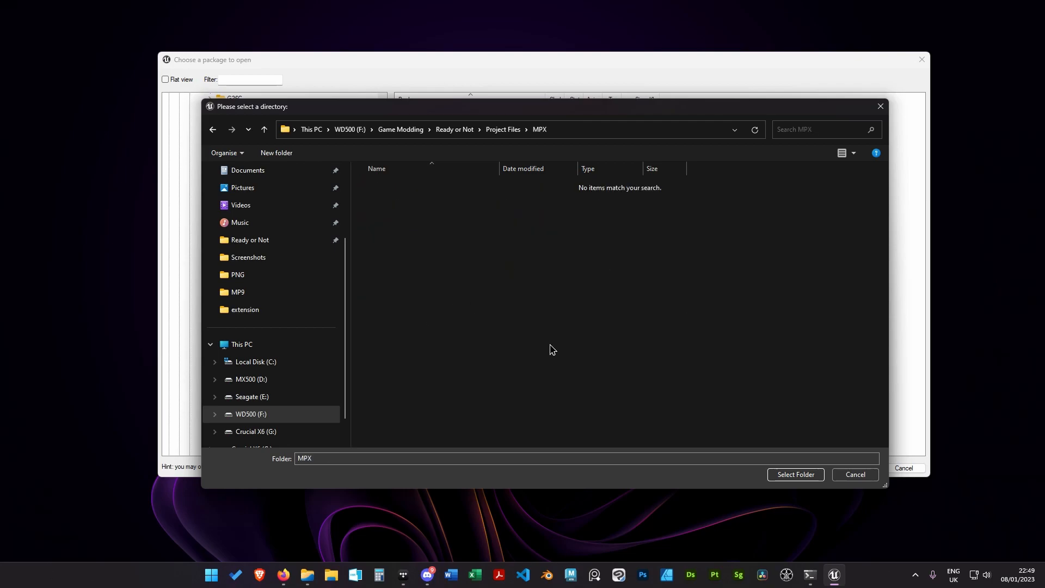
click(796, 476)
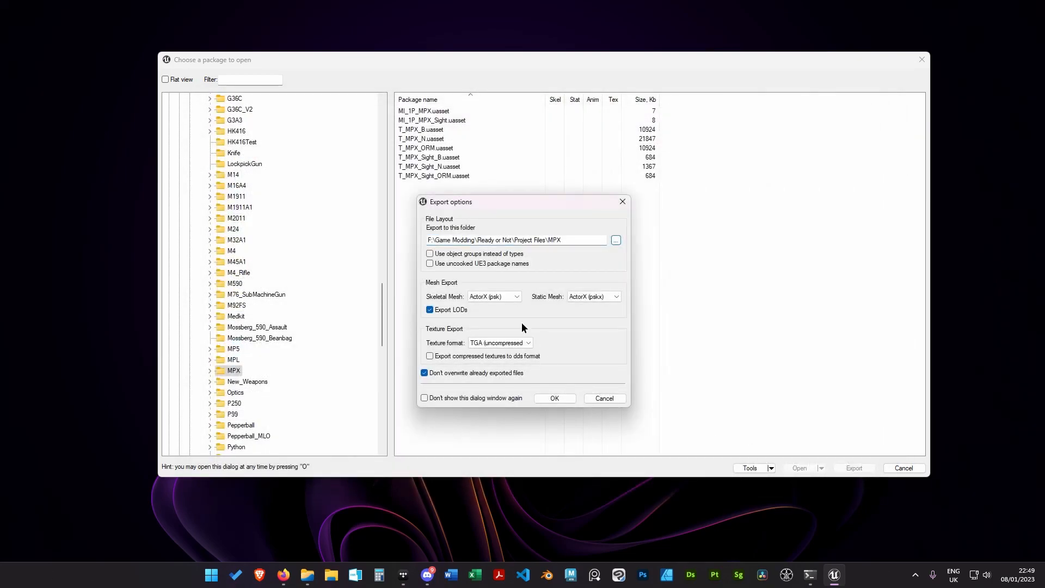
click(560, 398)
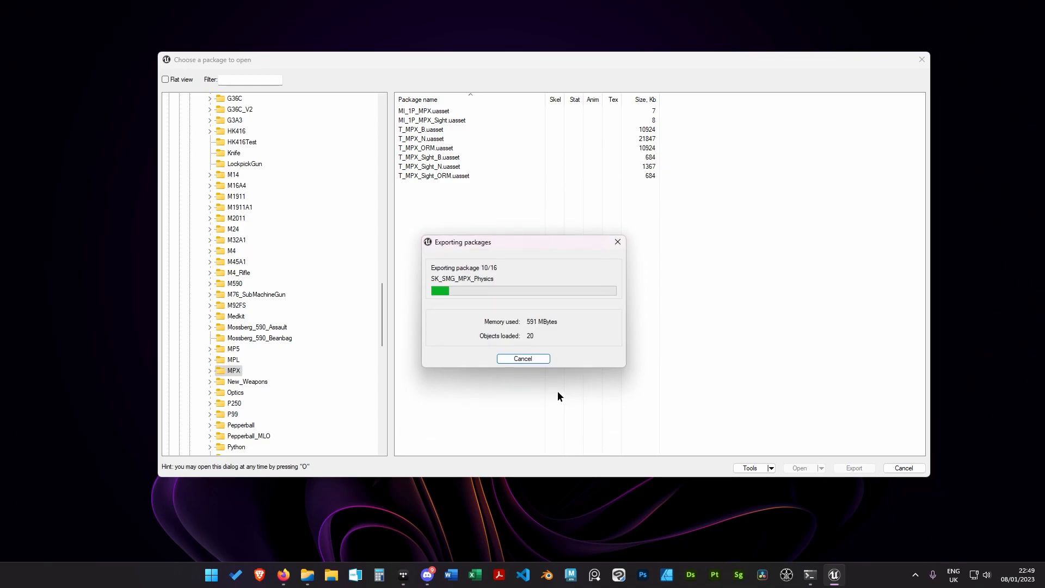
key(Escape)
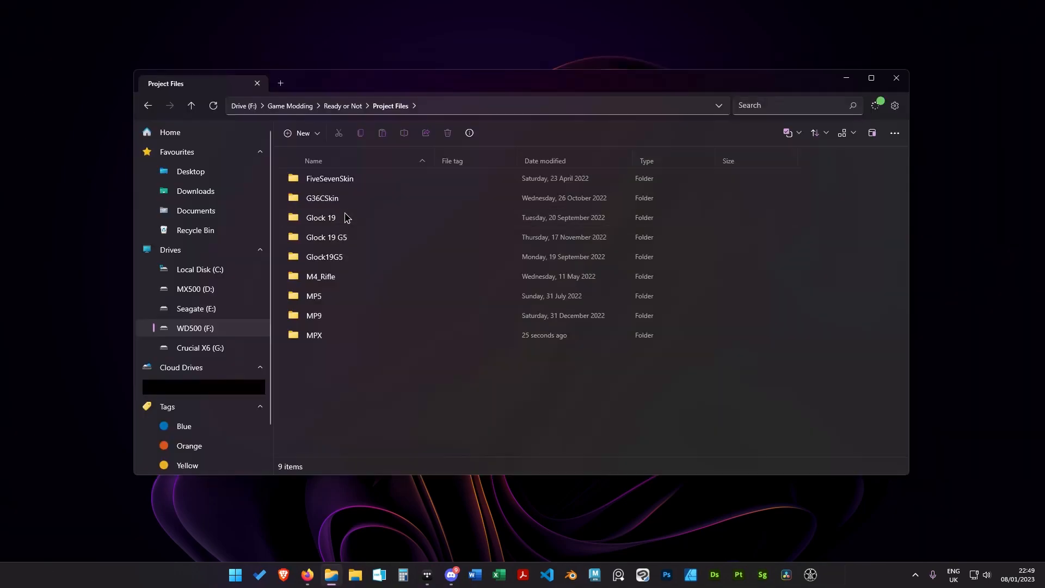
In the file manager, open the exported files in Project Files\MPX\Game\ReadyOrNot\Assets\Weapons\MPX
double_click(338, 333)
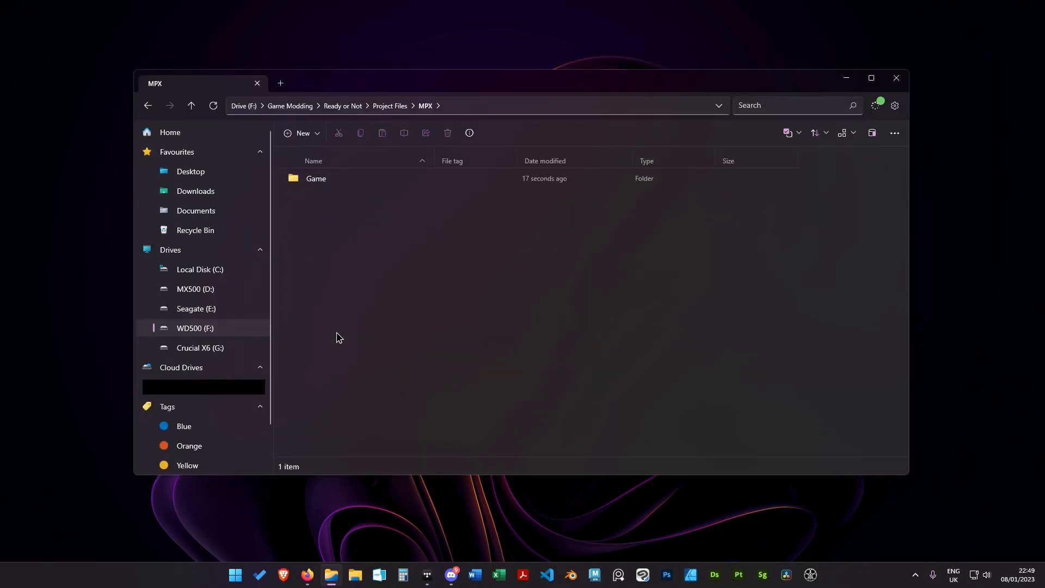
double_click(338, 183)
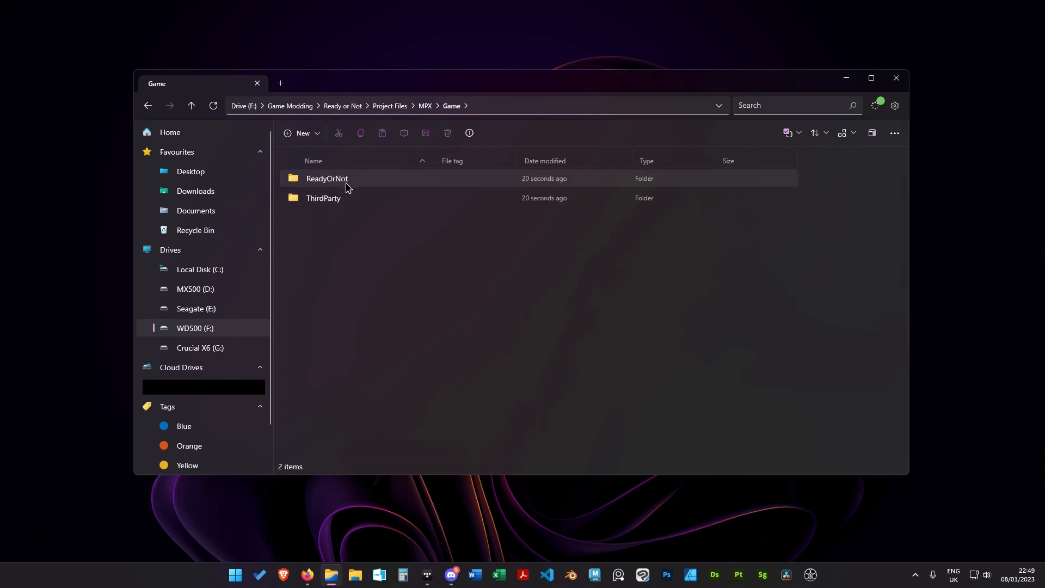
double_click(346, 184)
double_click(343, 184)
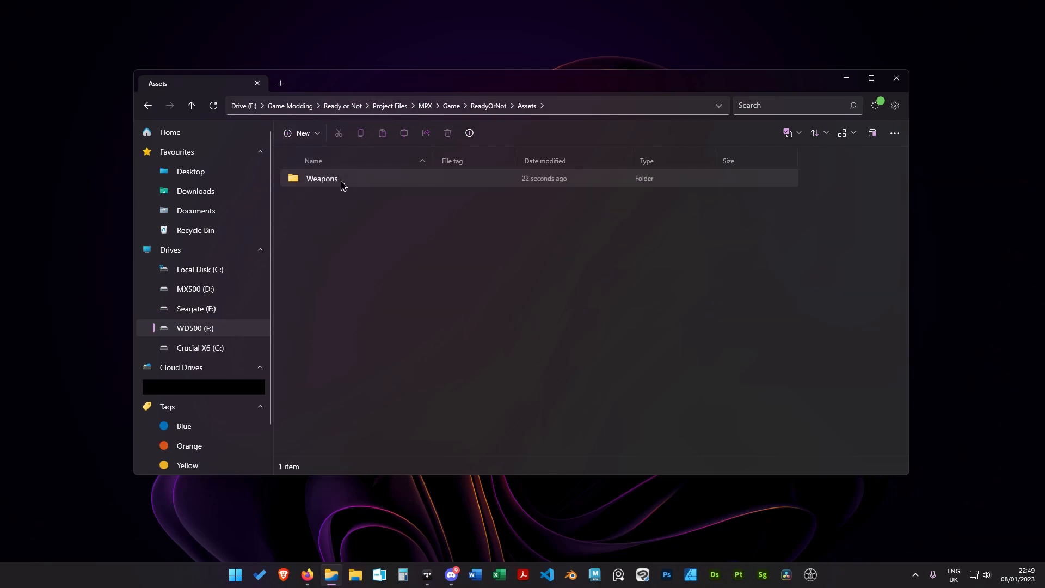
double_click(344, 183)
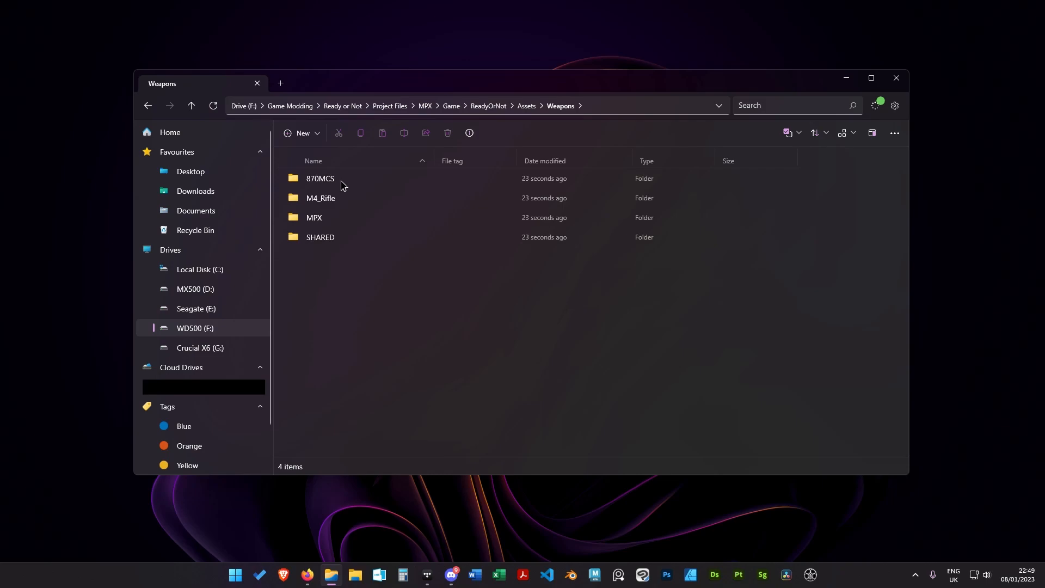
double_click(321, 218)
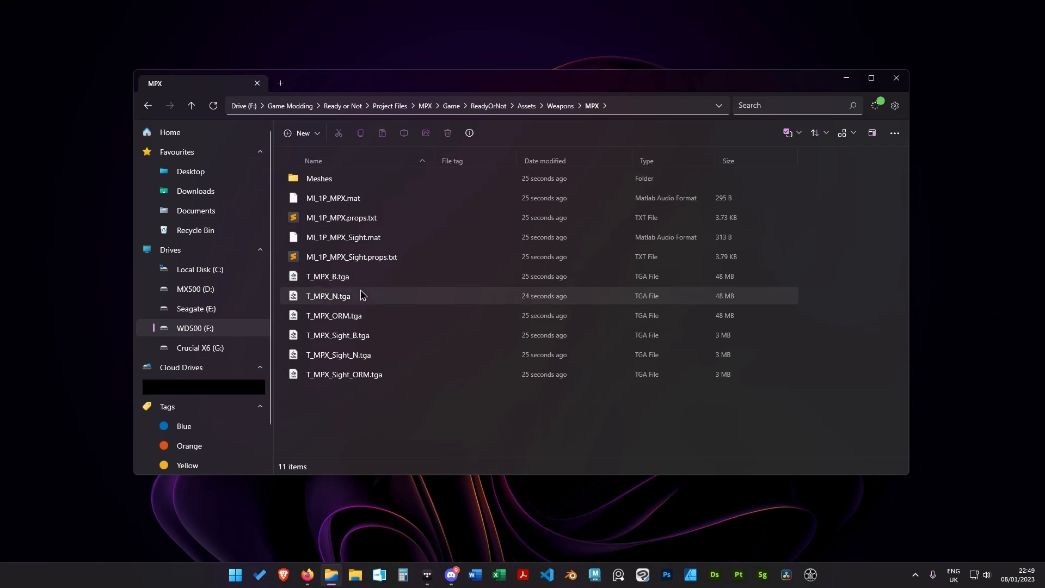
Open the Meshes folder and examine the exported files, particularly SK_SMG_MPX.psk and SM_SMG_MPX_Mag.pskx
double_click(320, 179)
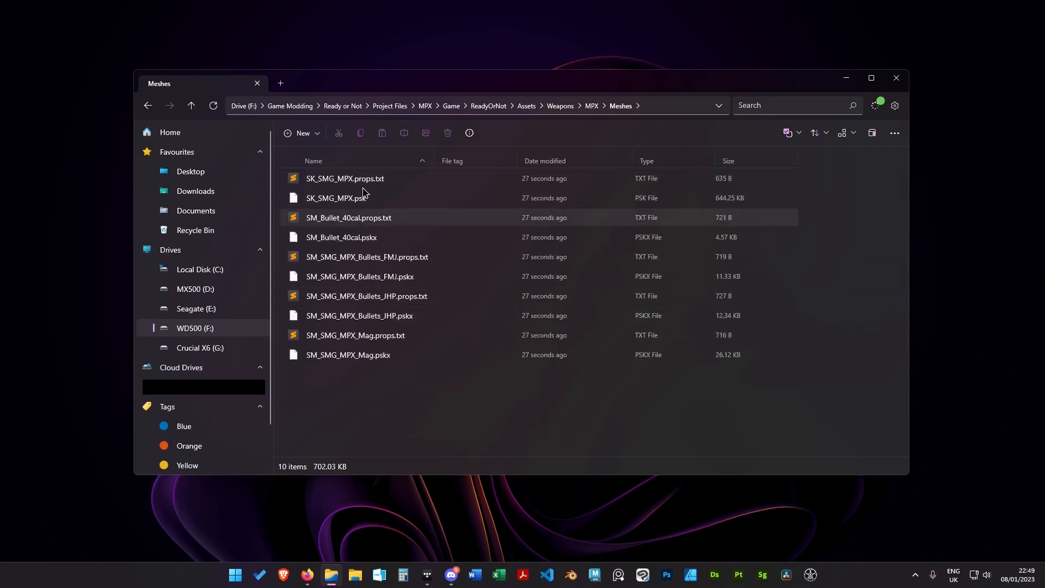
click(358, 204)
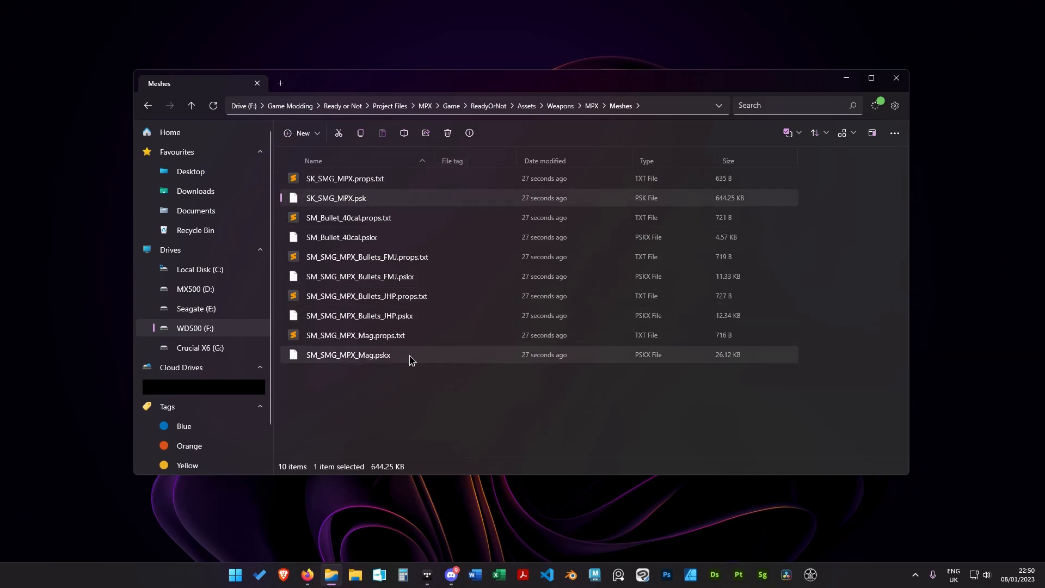
click(388, 317)
click(363, 242)
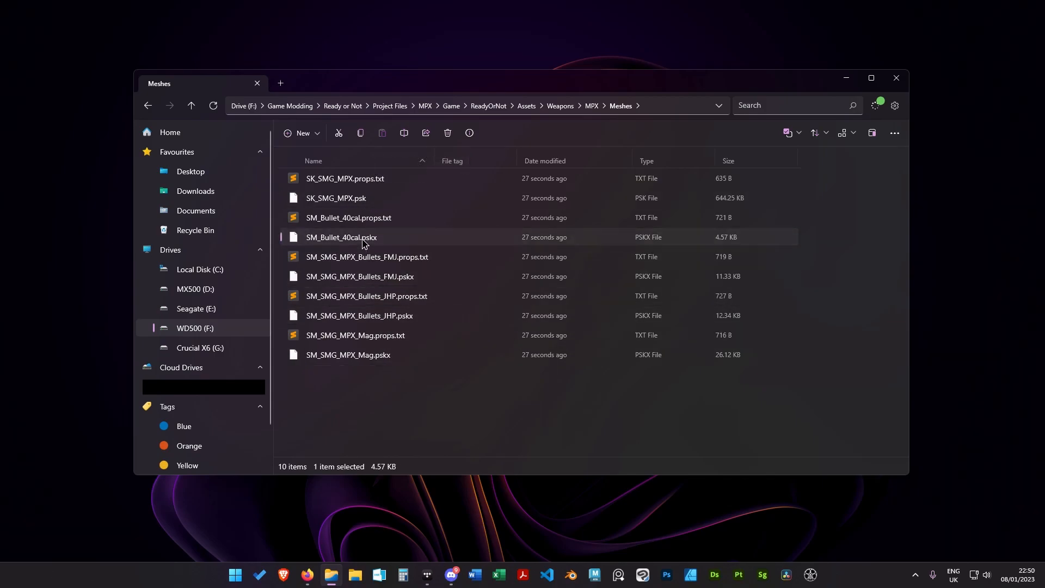
click(360, 200)
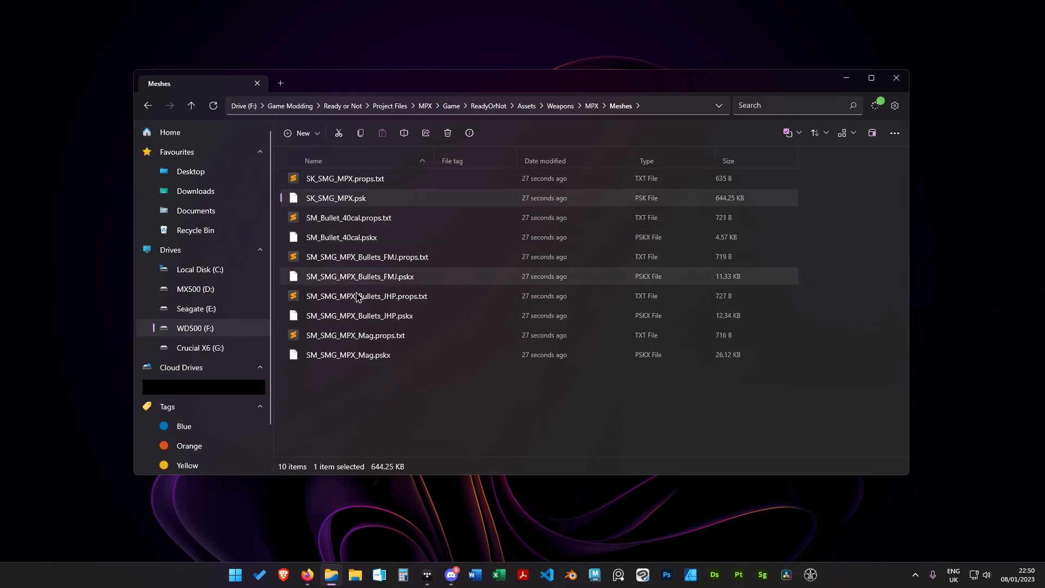
click(351, 354)
click(340, 200)
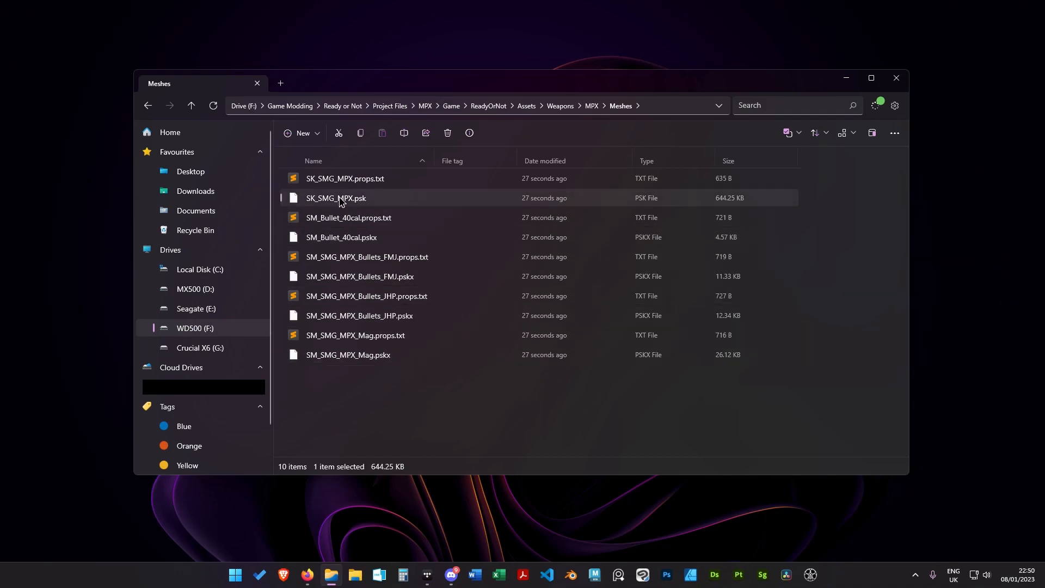
ctrl+click(383, 356)
click(444, 392)
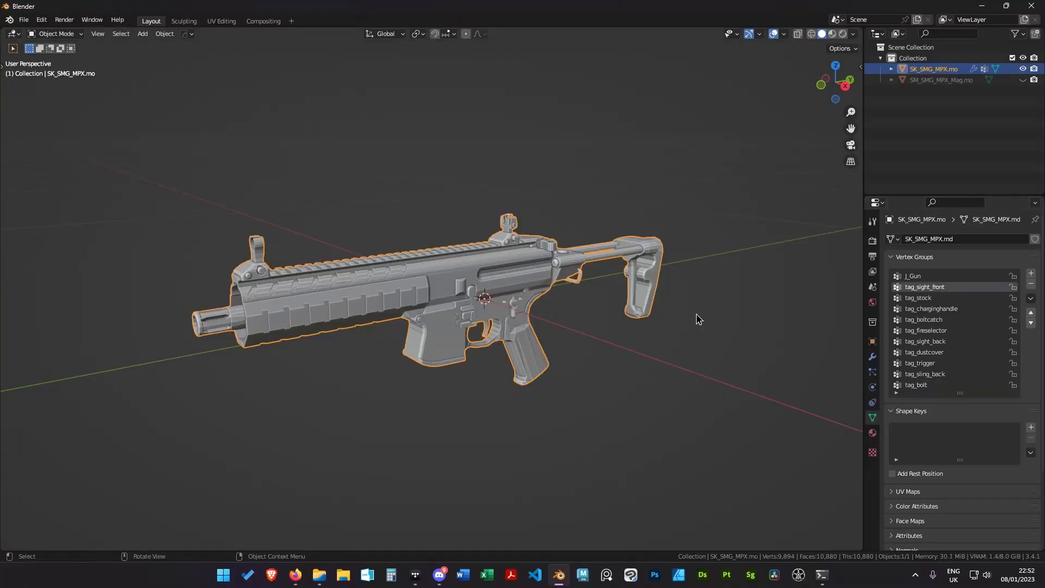
In Blender, separate the vertices of the J_Gun vertex group from SK_SMG_MPX.mo into their own object, and clear the selection
middle_drag(695, 320, 483, 289)
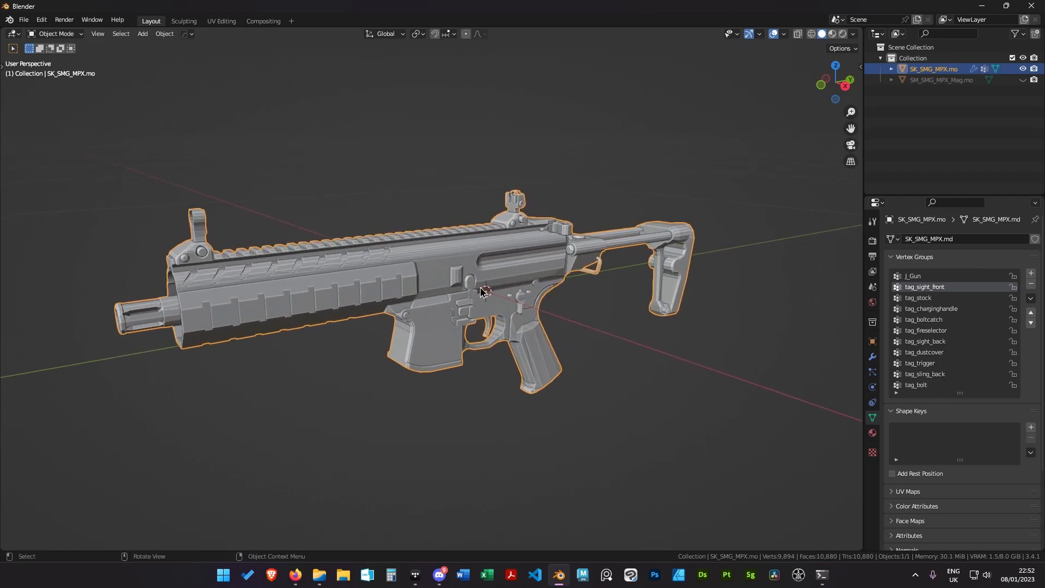
key(Tab)
key(alt+a)
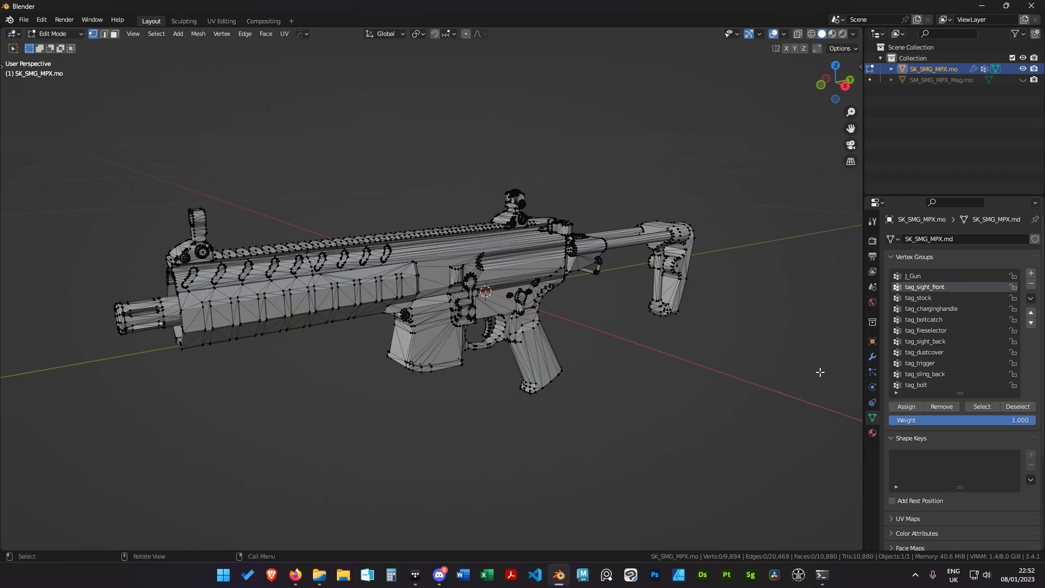
click(929, 277)
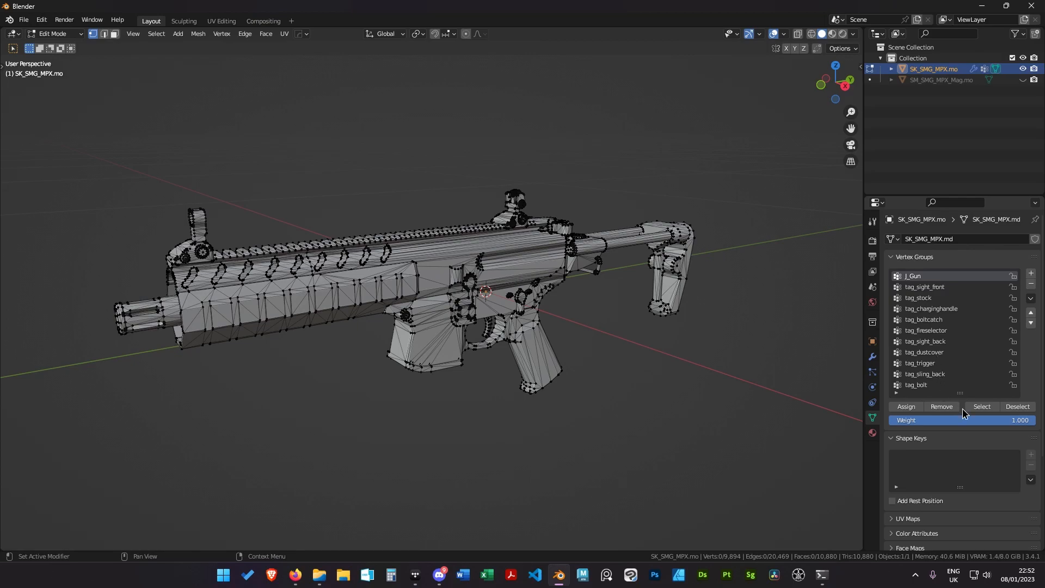
click(981, 407)
middle_drag(479, 289, 474, 276)
key(p)
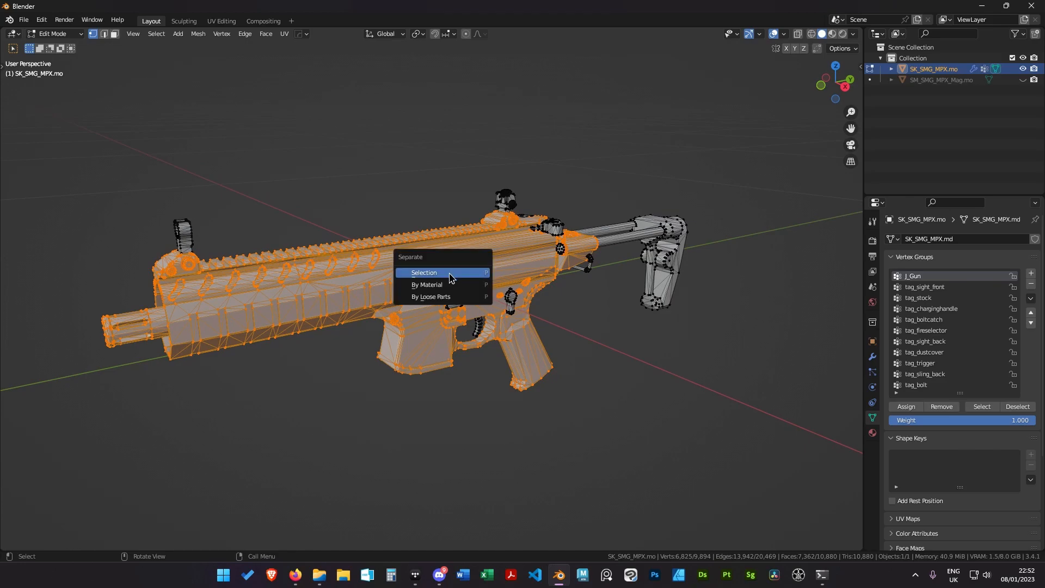
click(450, 273)
key(Tab)
key(alt+a)
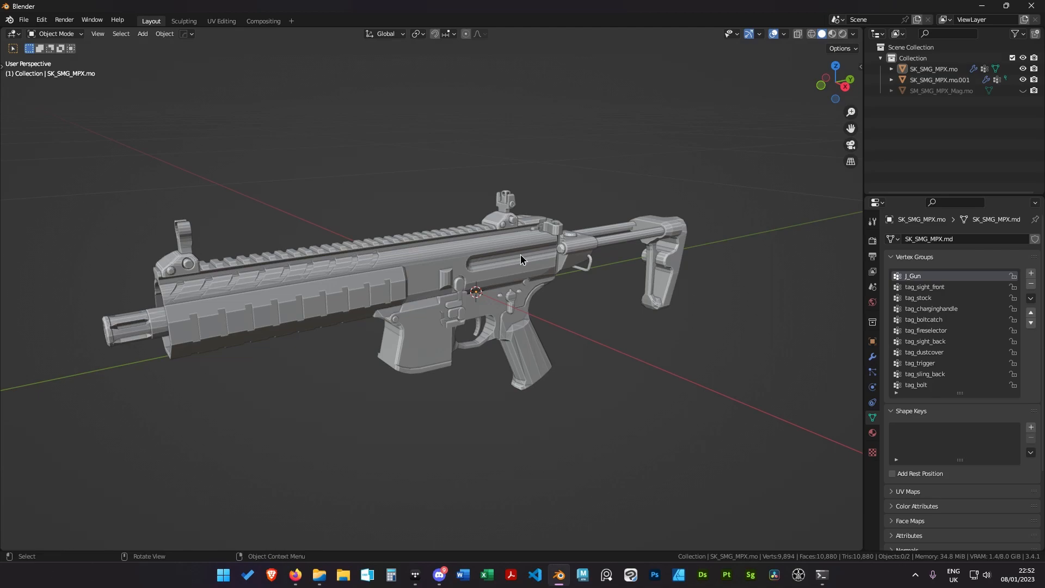
Hide the separated gun body and open the remaining parts for mesh editing
click(504, 257)
key(h)
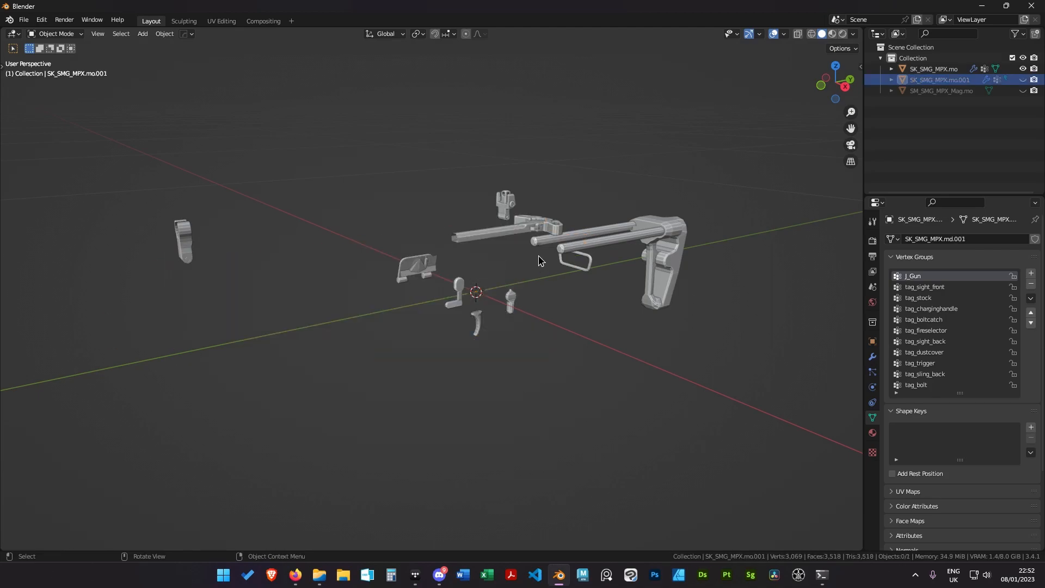
click(567, 253)
key(Tab)
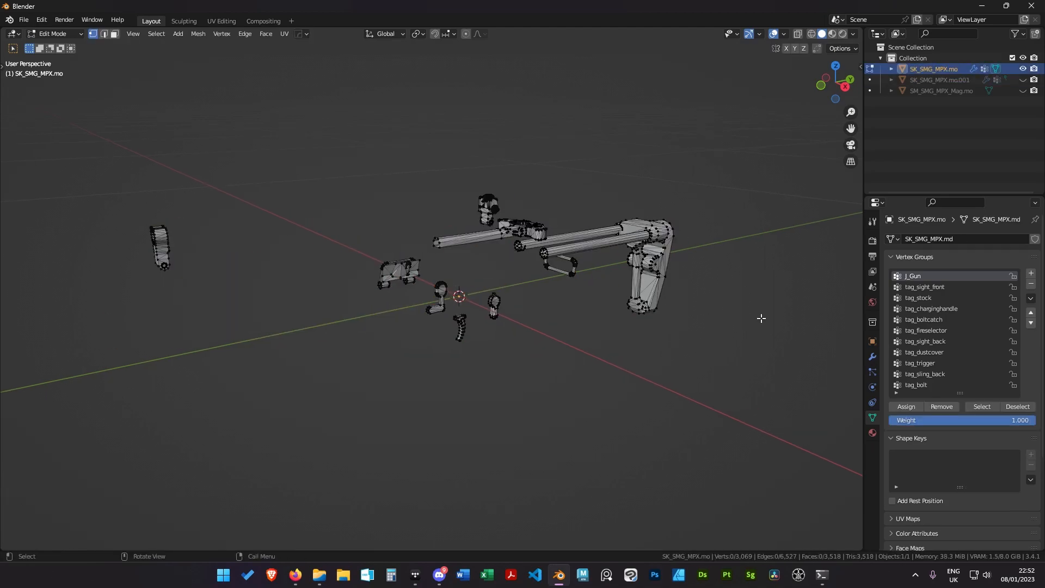
Separate the front sight from the remaining parts as its own object using the tag_sight_front vertex group
click(925, 287)
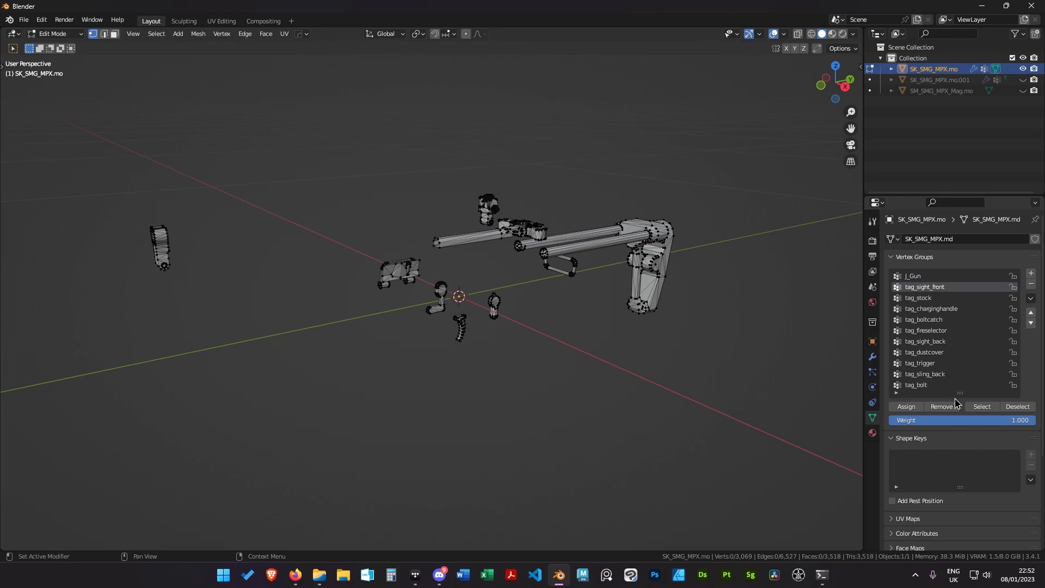
click(982, 406)
middle_drag(166, 240, 341, 268)
key(3)
key(p)
click(404, 273)
key(Tab)
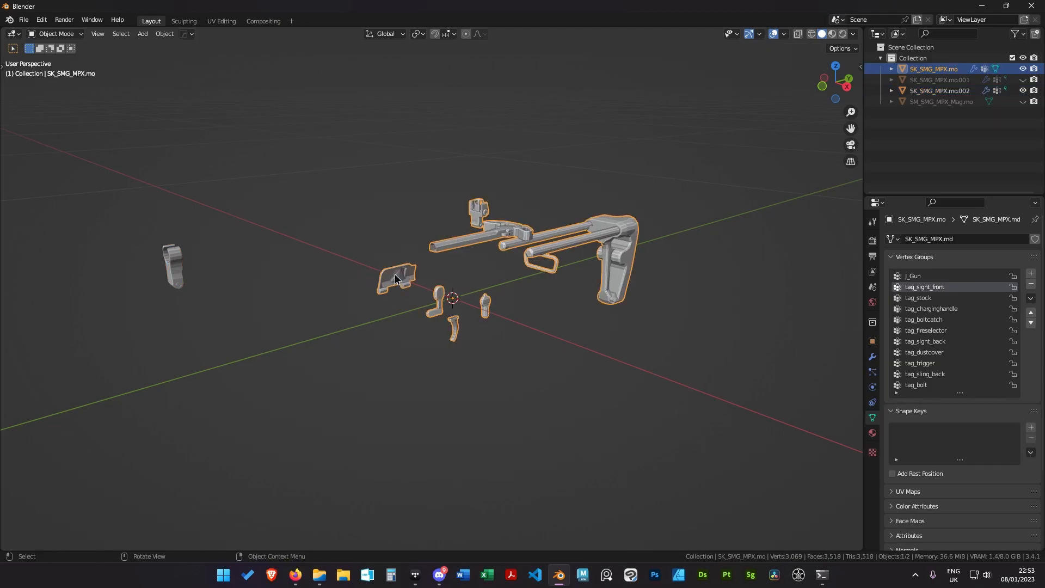
Separate the small linked parts around the receiver from the gun body SK_SMG_MPX.mo.001 into their own objects
key(p)
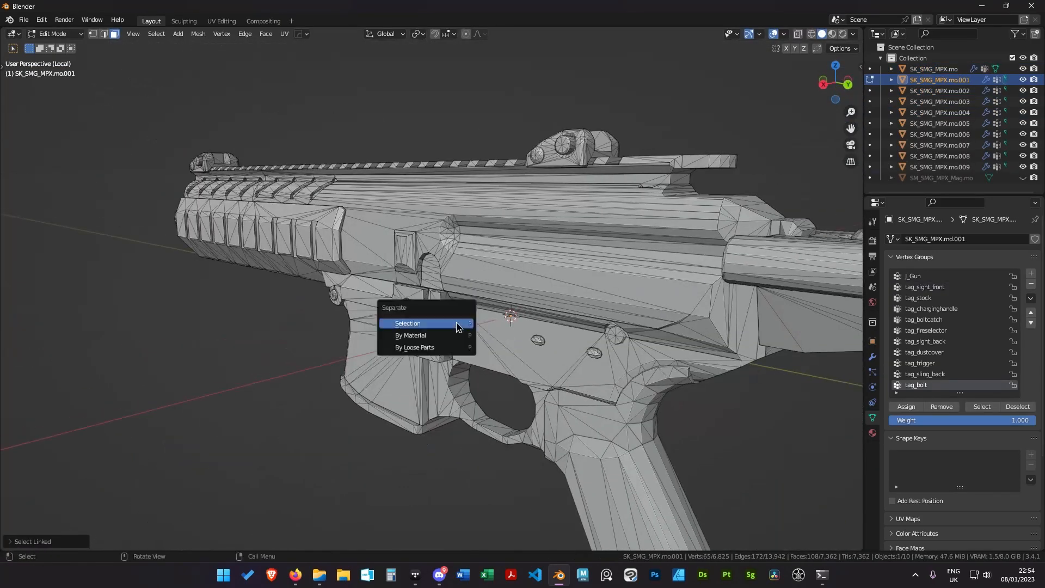
click(456, 325)
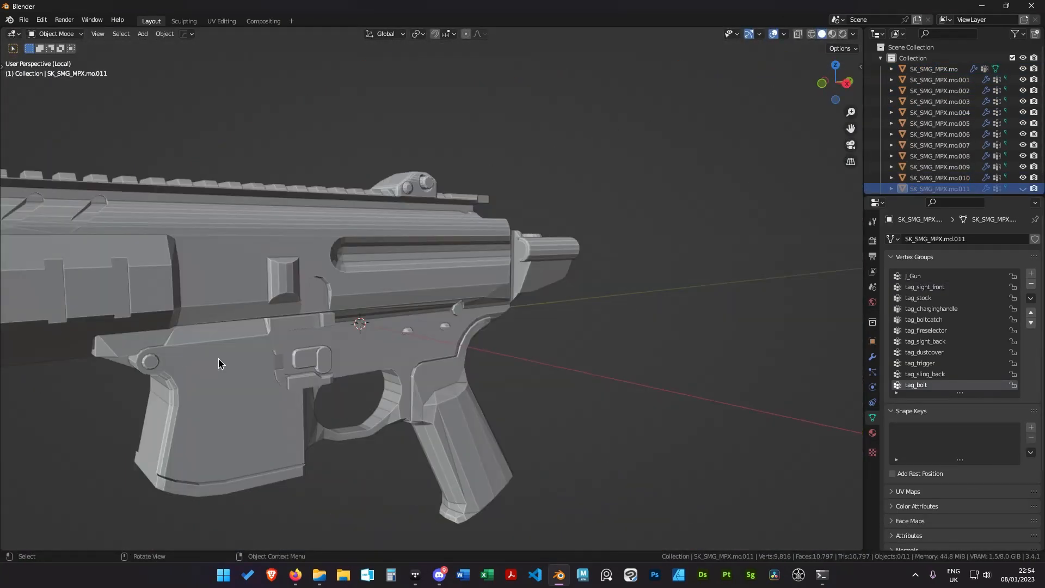
alt+middle_drag(221, 361, 406, 304)
scroll(457, 337, up, 5)
key(l)
key(l)
key(p)
click(452, 348)
Separate another linked piece of the gun body, hide it, and return to editing the body mesh
key(l)
key(p)
click(411, 305)
key(Tab)
click(428, 256)
key(h)
click(430, 256)
key(Tab)
Split two more linked pieces off the gun body as separate objects
middle_drag(430, 255, 311, 235)
key(l)
key(p)
key(Tab)
key(l)
middle_drag(378, 306, 354, 438)
key(l)
key(p)
key(Tab)
From the right side view with X-ray on, box-select the lower part of the gun body and separate it
key(l)
key(KP_3)
key(alt+z)
drag(343, 193, 578, 429)
key(alt+z)
middle_drag(578, 430, 626, 294)
key(p)
key(l)
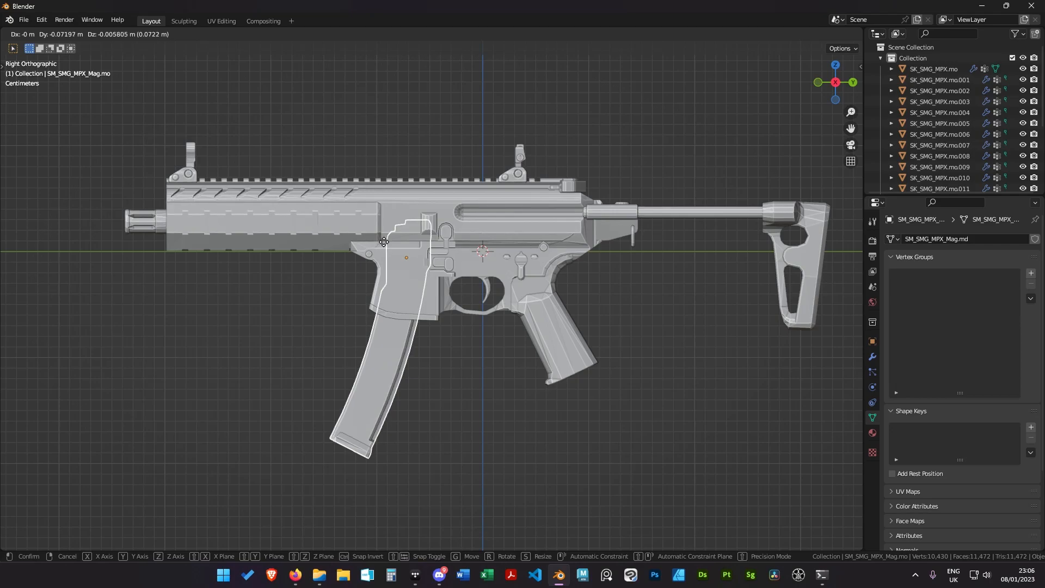
Move the magazine mesh SM_SMG_MPX_Mag.mo about 0.072 m into the gun's magazine well
click(384, 242)
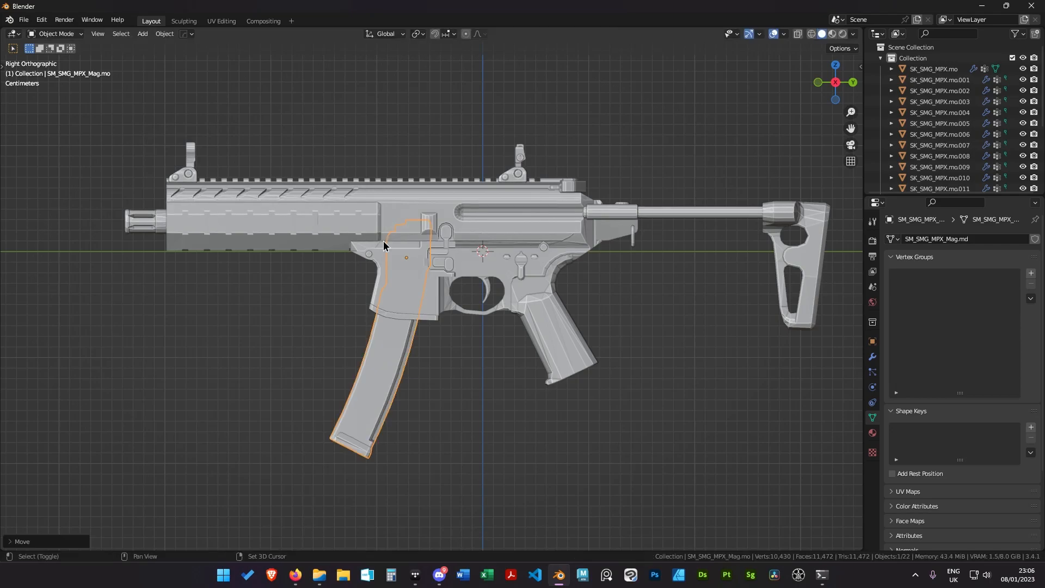
scroll(430, 289, up, 4)
middle_drag(436, 303, 506, 320)
scroll(454, 324, up, 3)
scroll(455, 325, down, 5)
Select all the weapon parts and enlarge the outliner so it lists every object
key(a)
key(a)
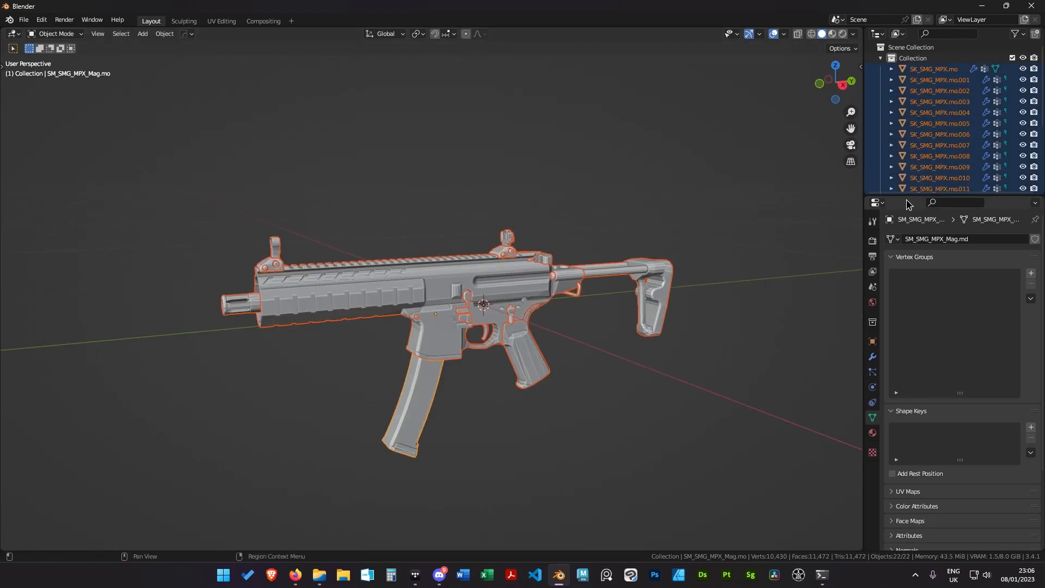
drag(907, 195, 898, 320)
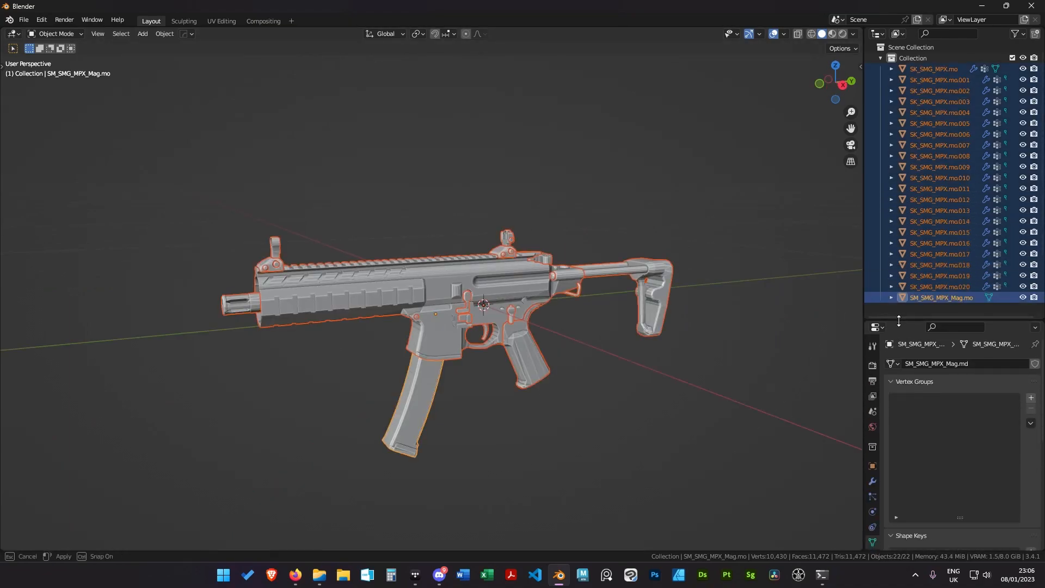
Apply smooth shading to all selected weapon parts and clear the selection
scroll(419, 295, up, 1)
middle_drag(418, 294, 423, 295)
right_click(423, 295)
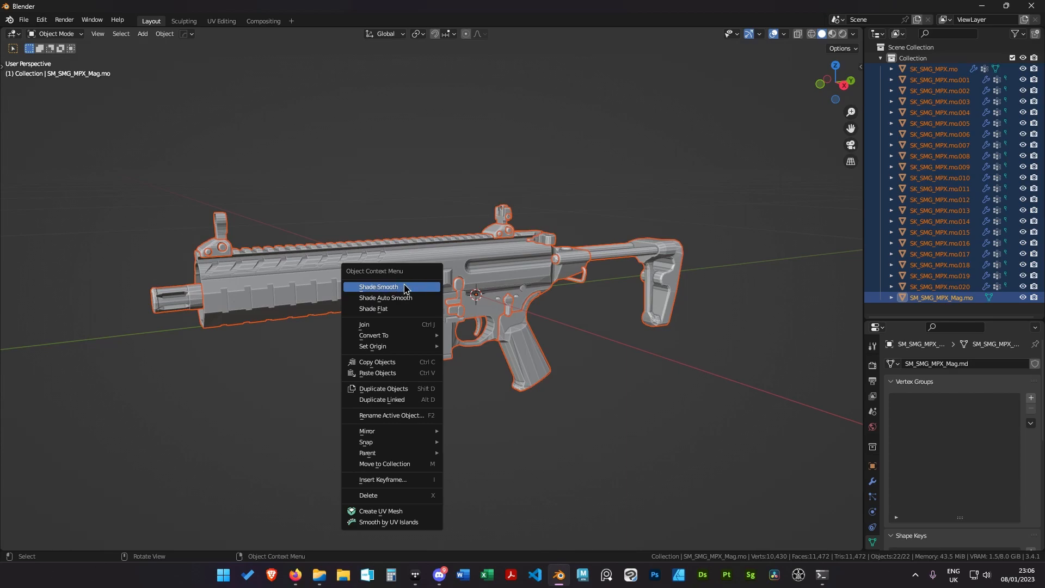
click(406, 288)
middle_drag(379, 278, 496, 292)
key(alt+a)
scroll(541, 279, down, 3)
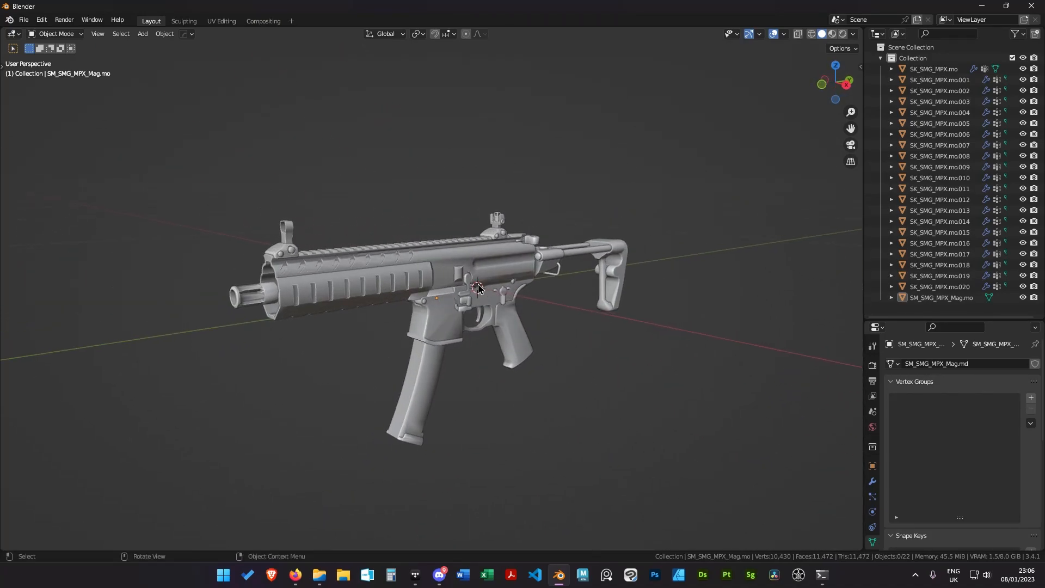
Start an FBX export and browse to the Project Files\MPX folder as its destination
click(23, 20)
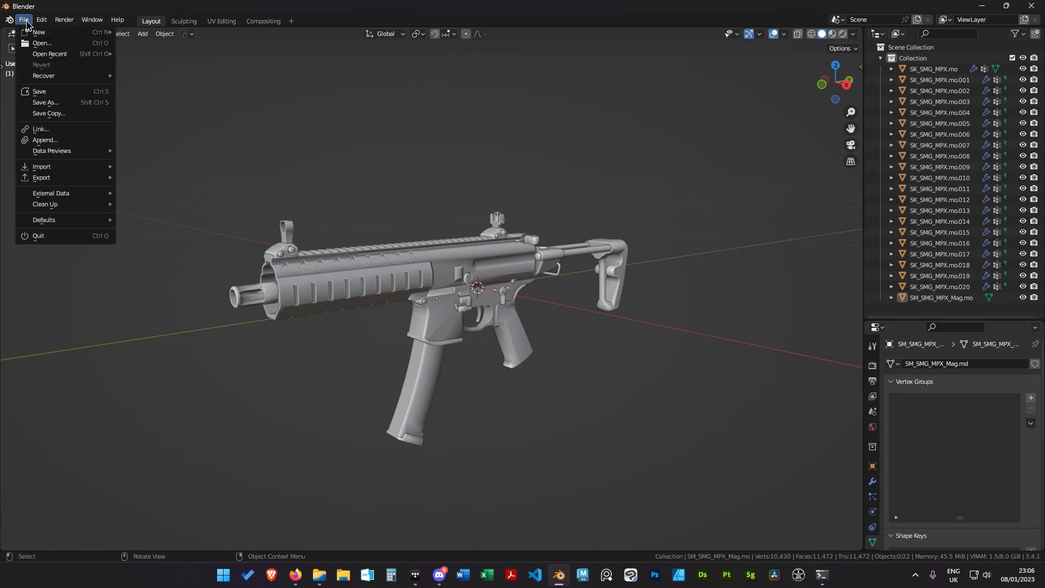
mouse_move(64, 180)
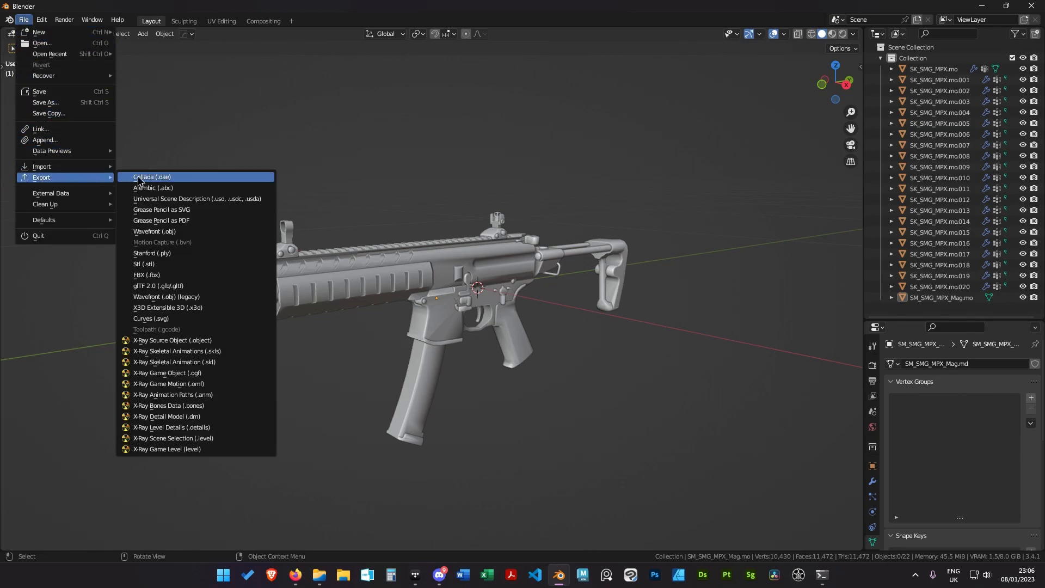
click(164, 276)
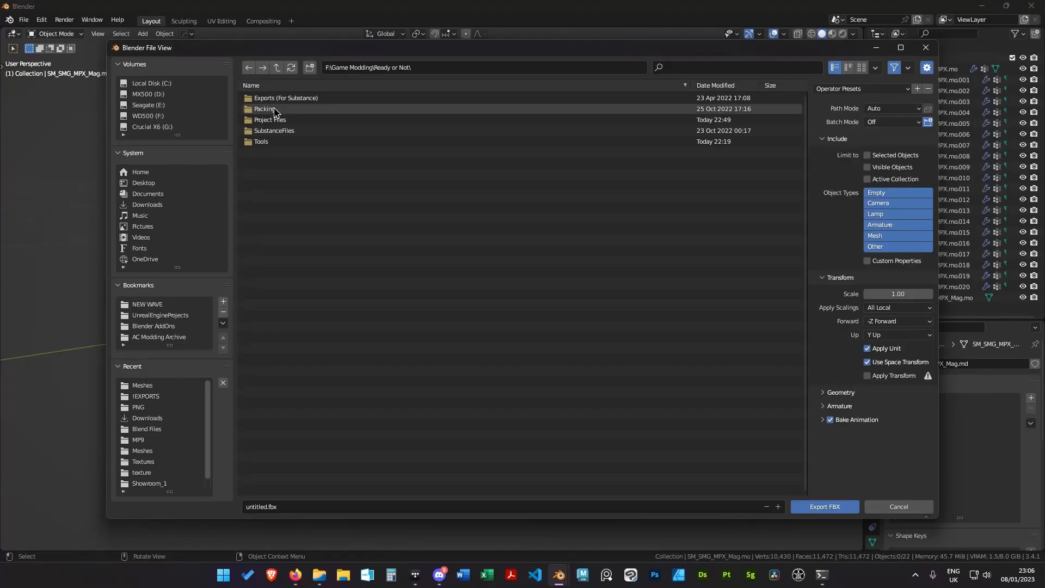
double_click(272, 120)
click(278, 185)
double_click(279, 185)
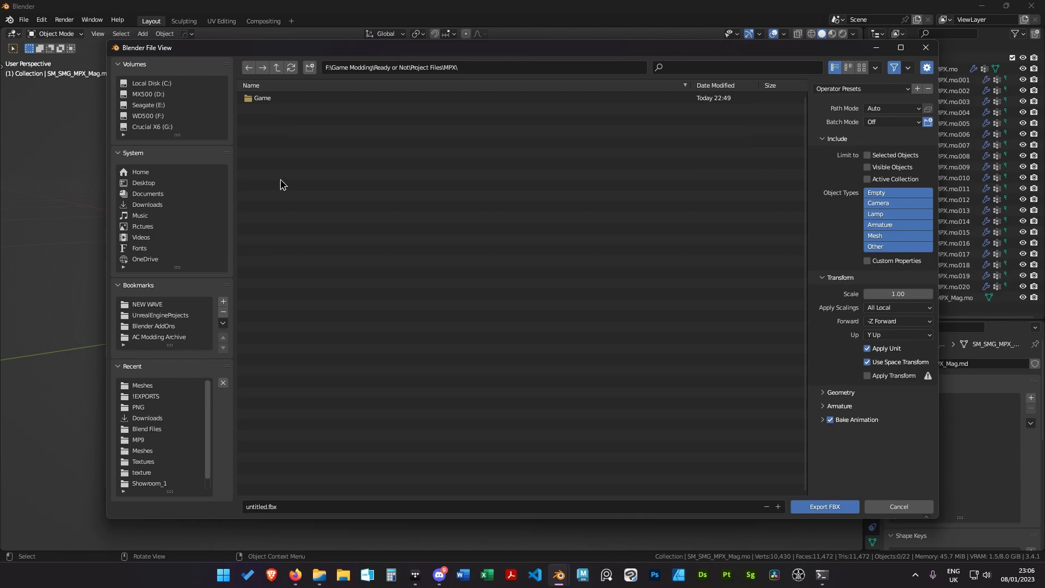
Create a folder named FBX inside the MPX folder and export the model there as MPX.fbx
right_click(283, 143)
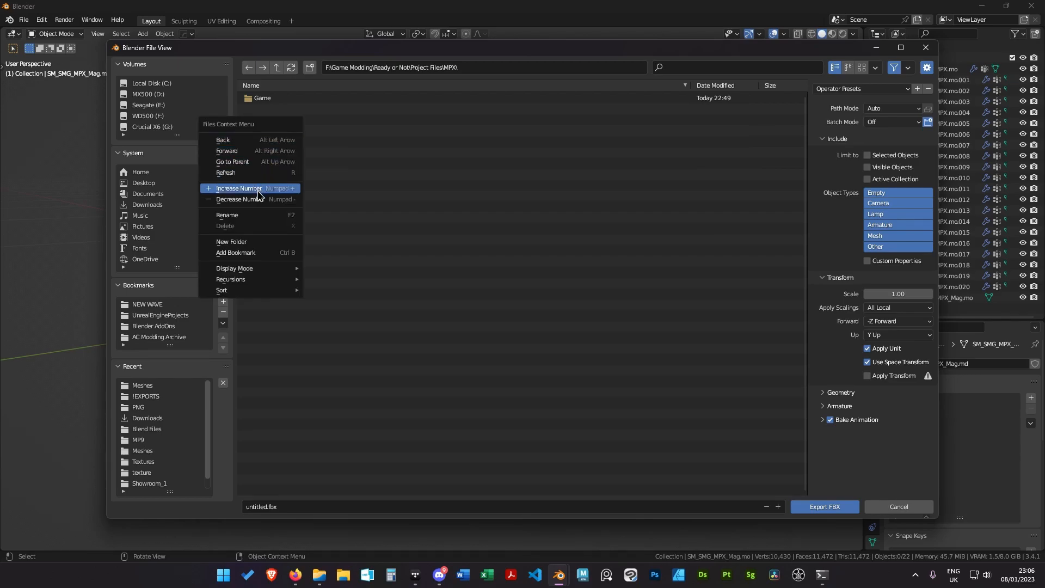
click(258, 242)
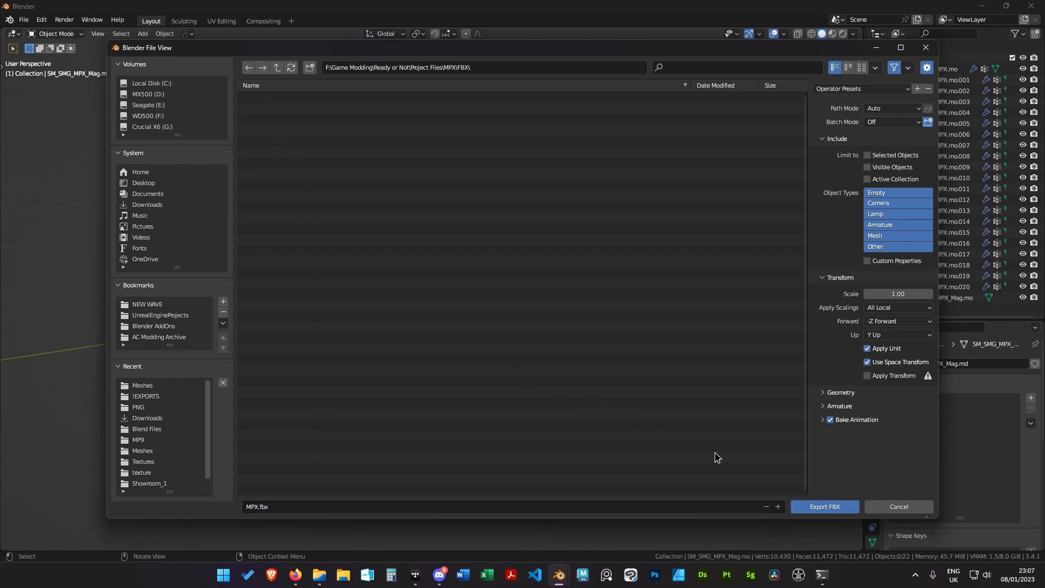
click(823, 505)
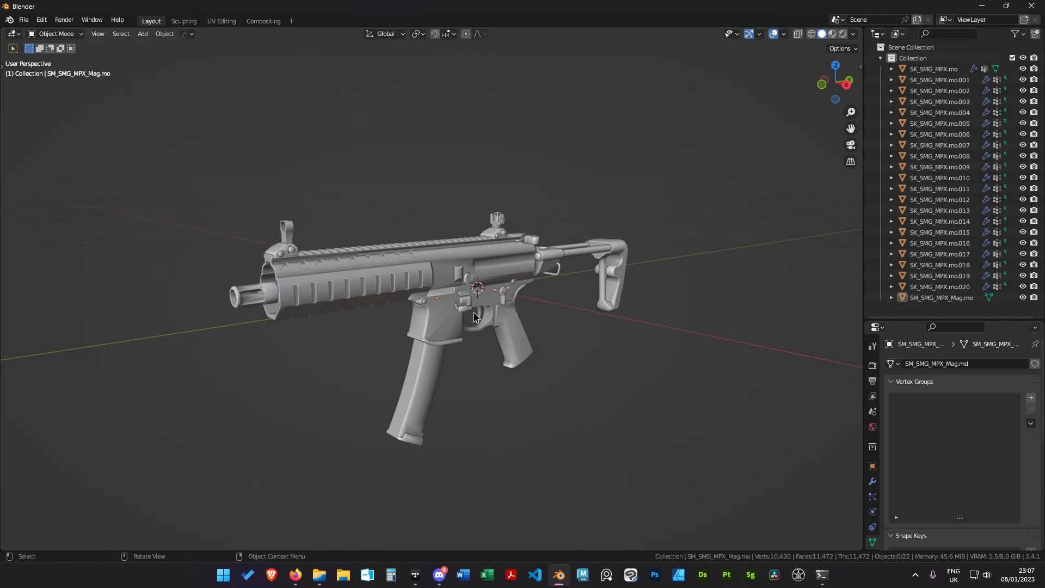
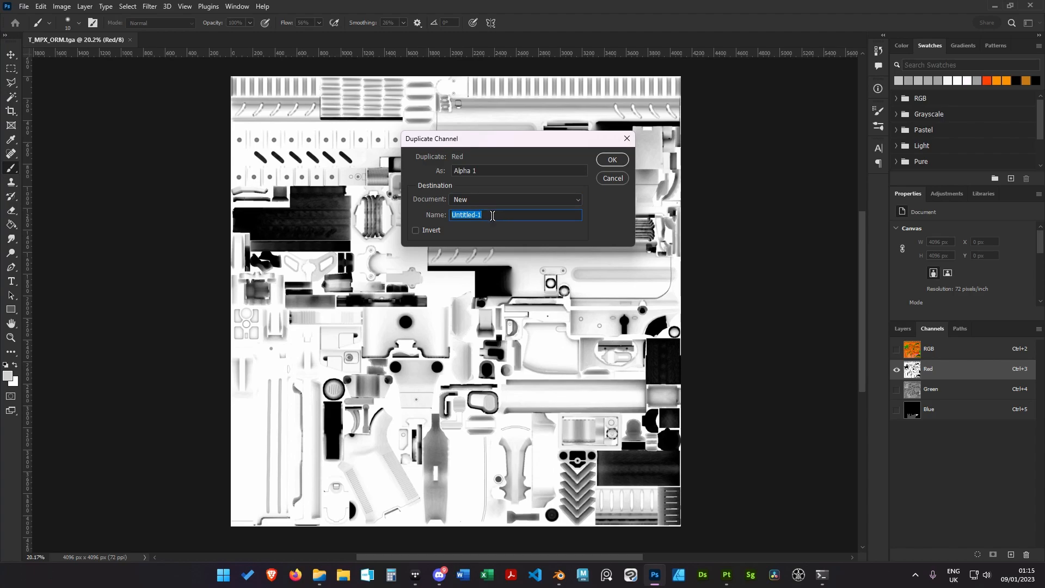
In Photoshop, duplicate the Red channel of T_MPX_ORM.tga into a new document named AmbientOcclusion and convert it to Grayscale
text(AmbientOcclusion)
click(613, 160)
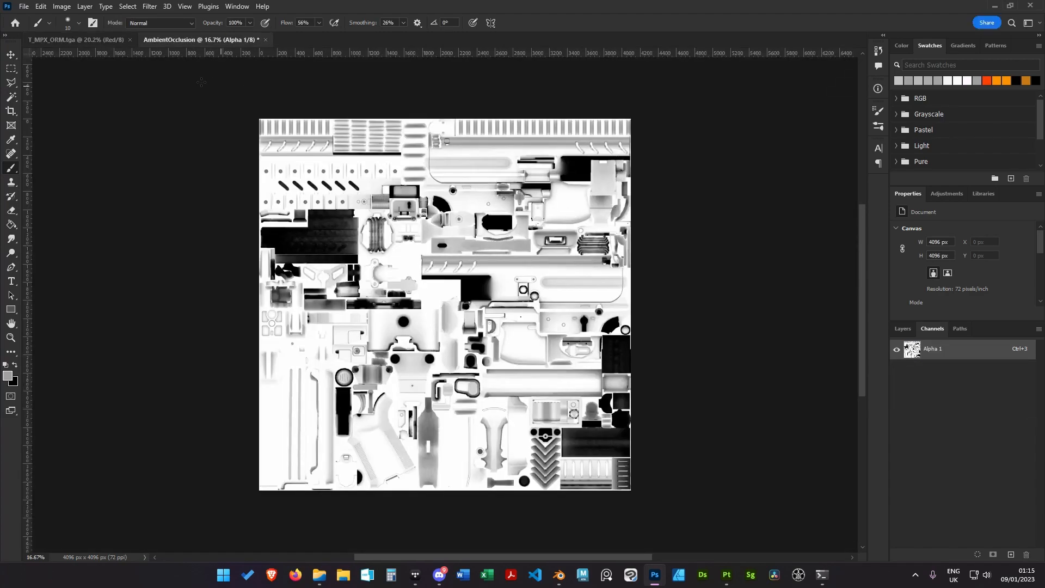
click(62, 7)
mouse_move(82, 18)
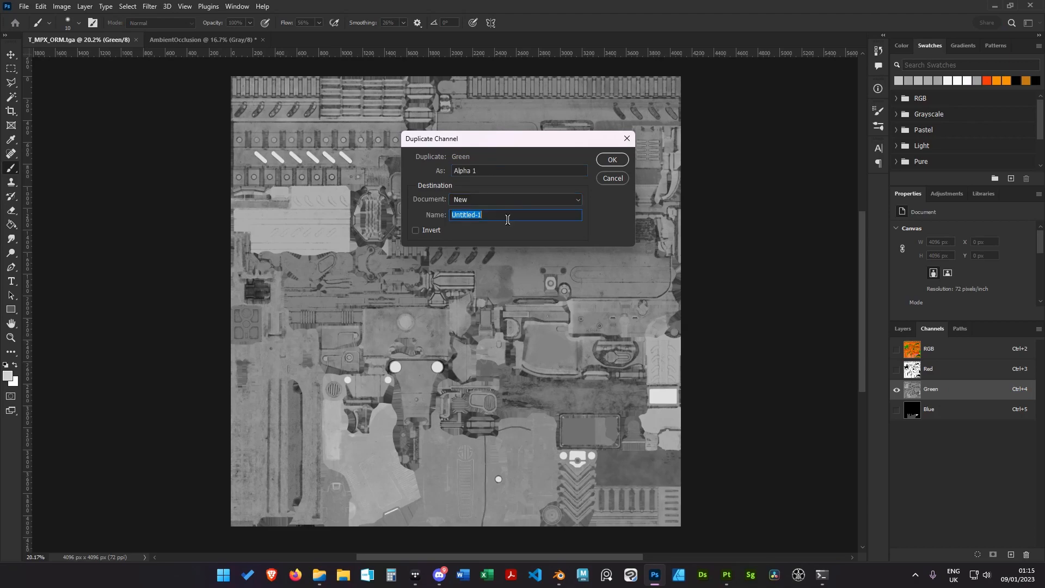
Duplicate the Green channel of T_MPX_ORM.tga into a new document named Roughness and convert it to Grayscale
click(62, 6)
mouse_move(71, 14)
click(185, 26)
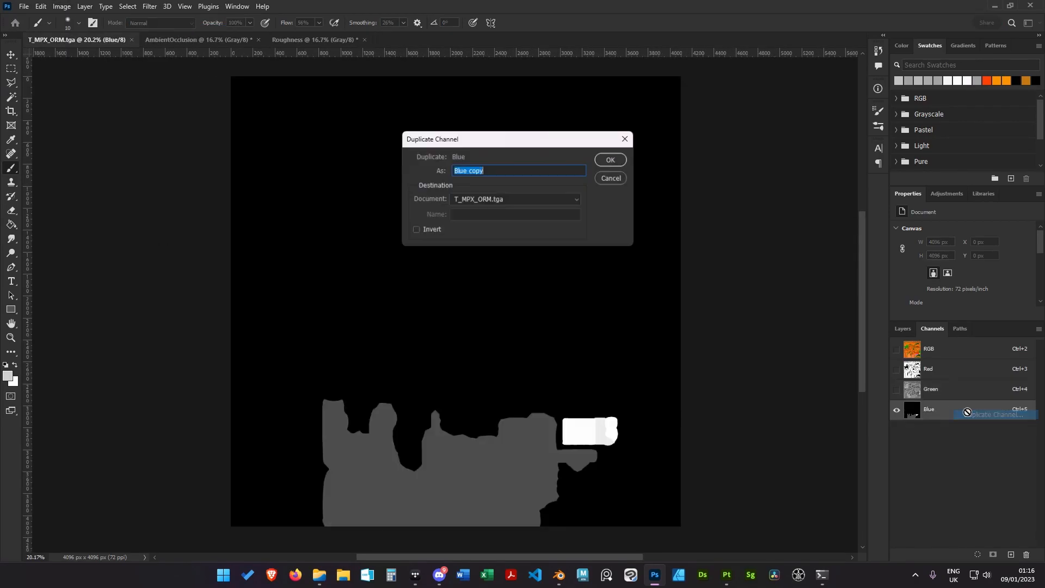
Duplicate the Blue channel of T_MPX_ORM.tga into a new document named Metalness
text(Metalness)
key(Return)
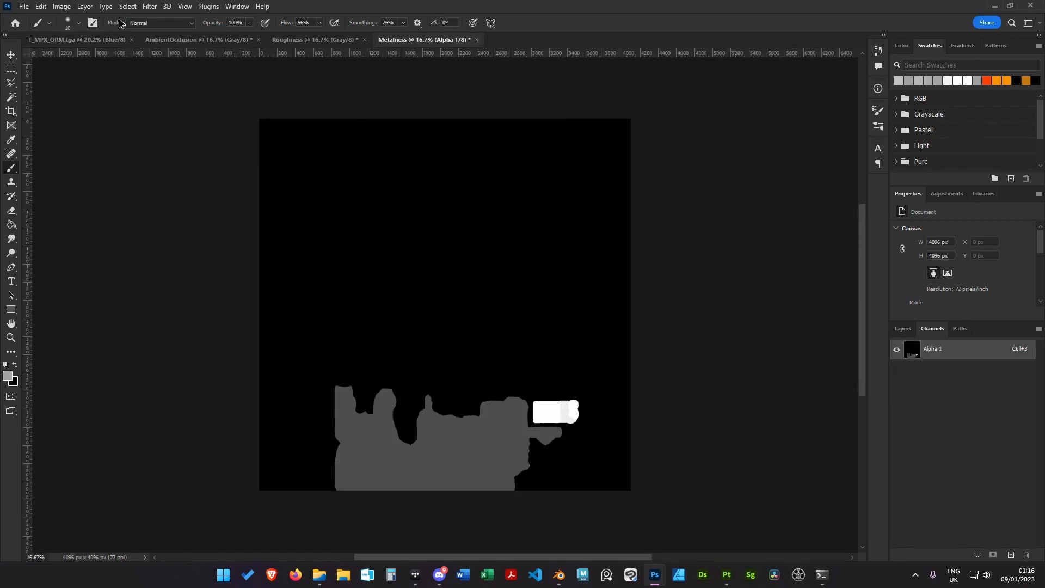
Convert the Metalness document to Grayscale
click(62, 6)
mouse_move(71, 15)
click(185, 26)
Save a copy of the Metalness document as the Targa file Metalness.tga in the MPX project's Converted Bitmaps folder
click(24, 6)
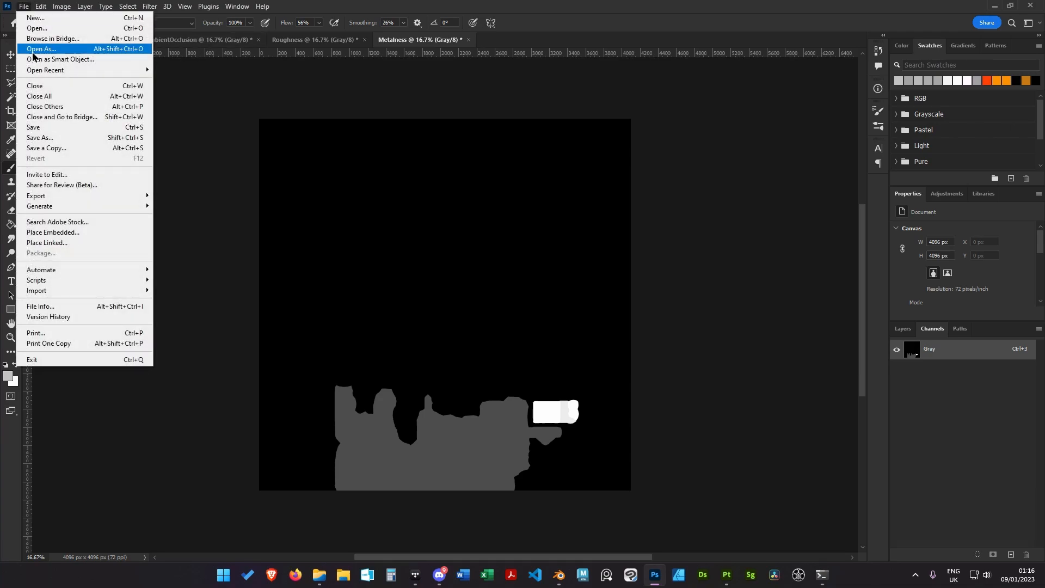
click(63, 148)
click(224, 396)
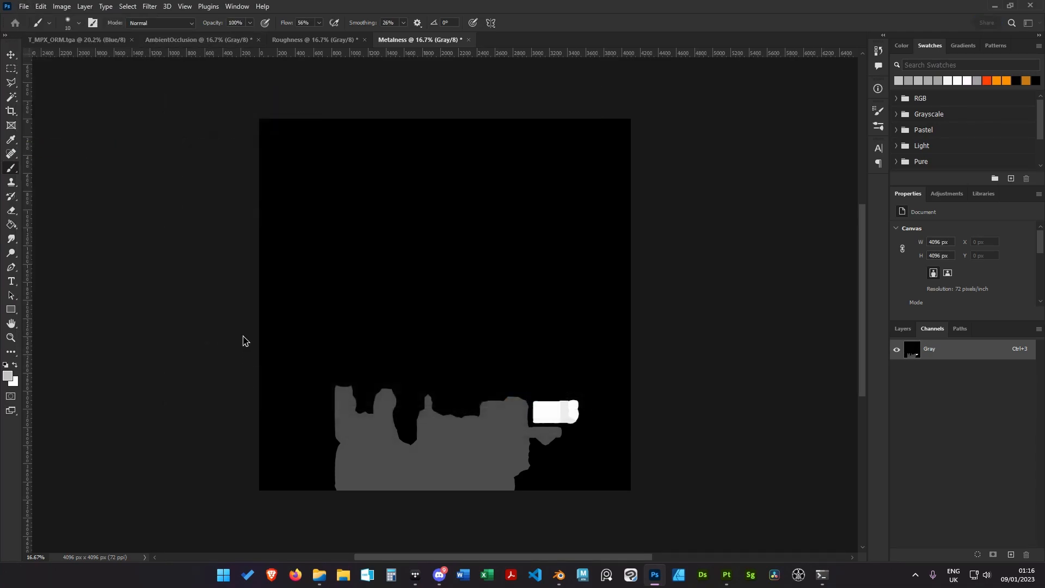
click(254, 445)
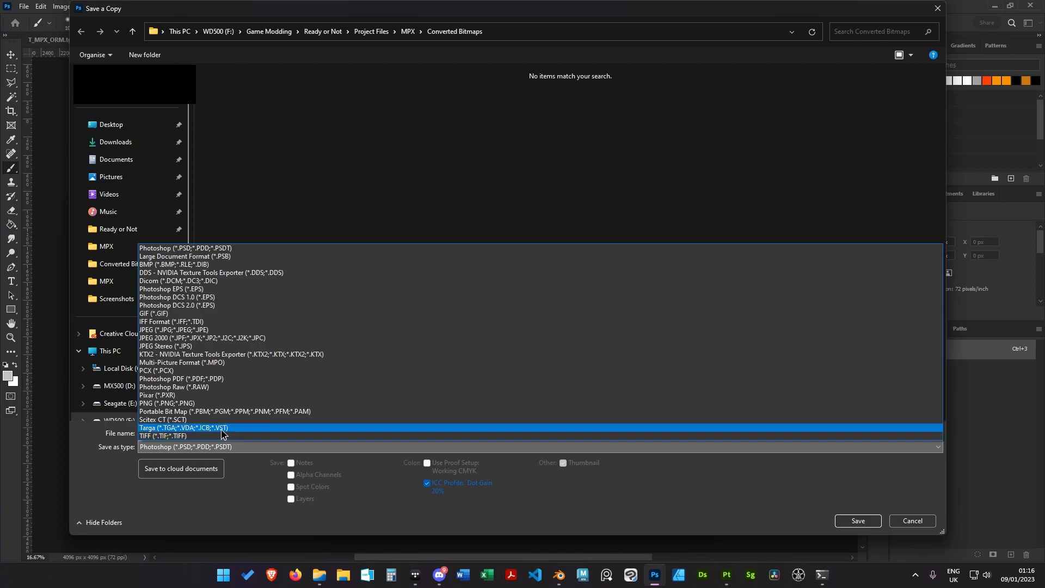
click(165, 428)
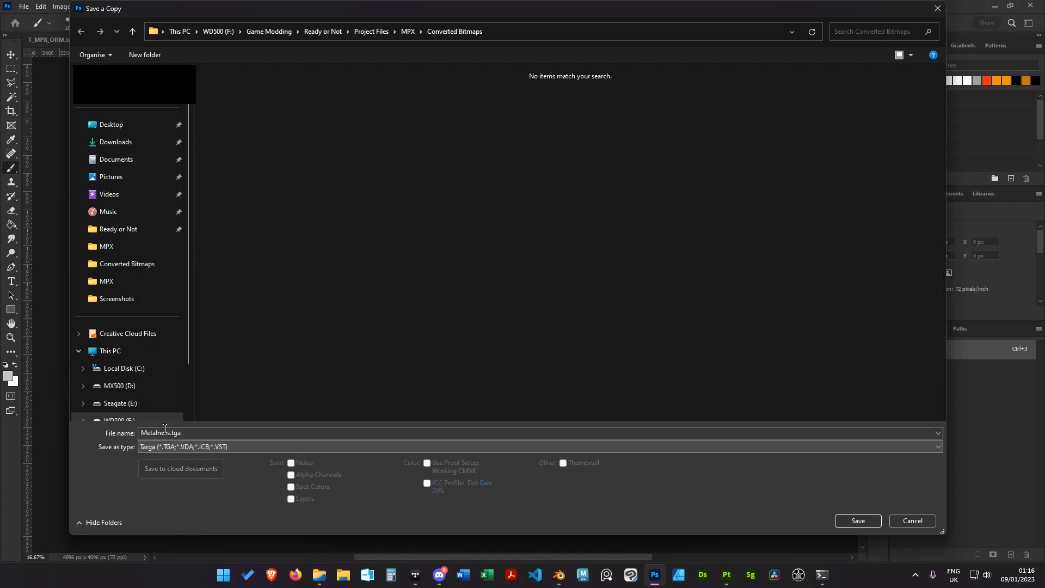
click(407, 31)
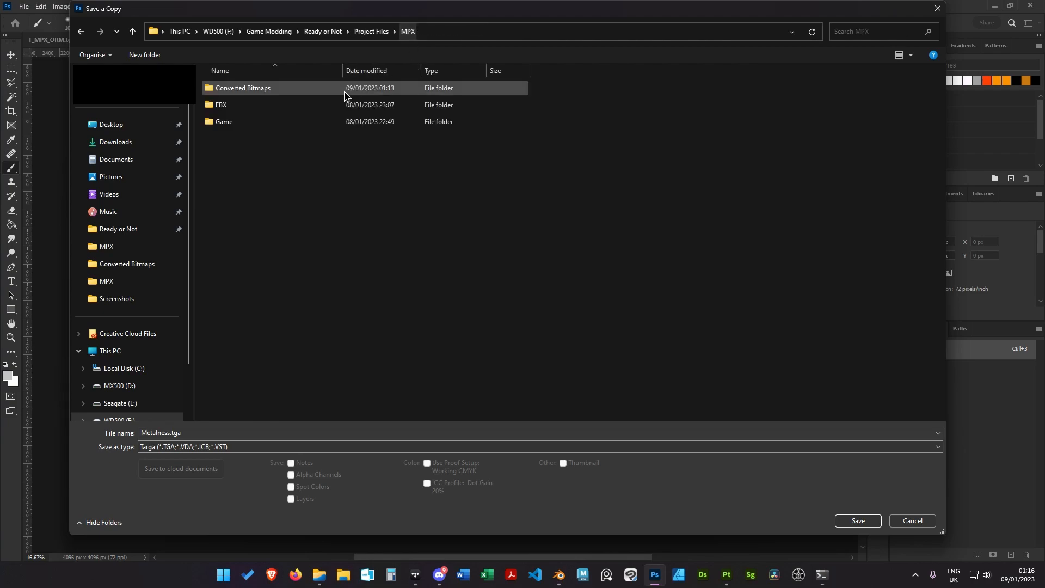
double_click(274, 91)
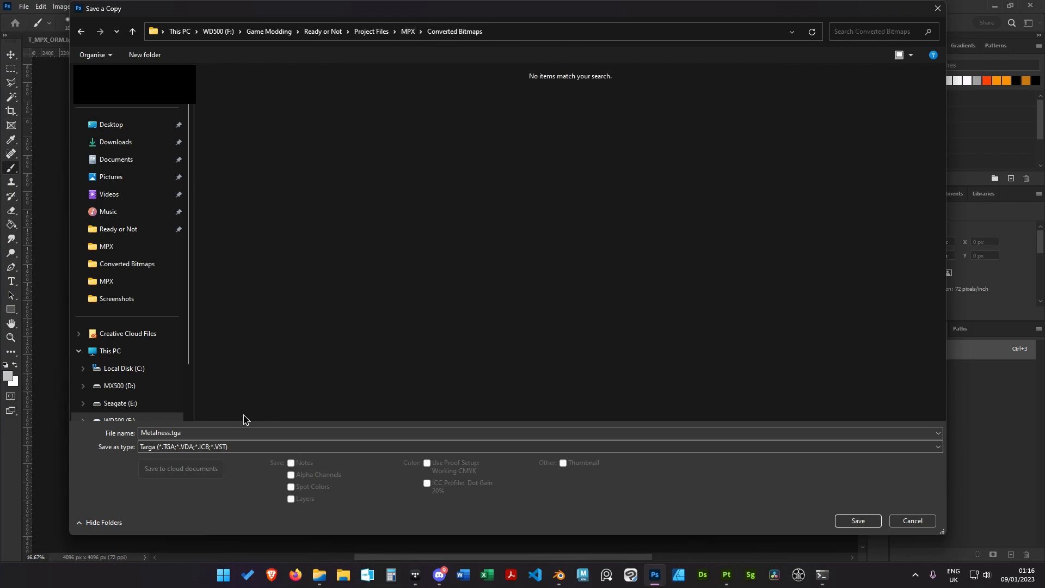
click(840, 521)
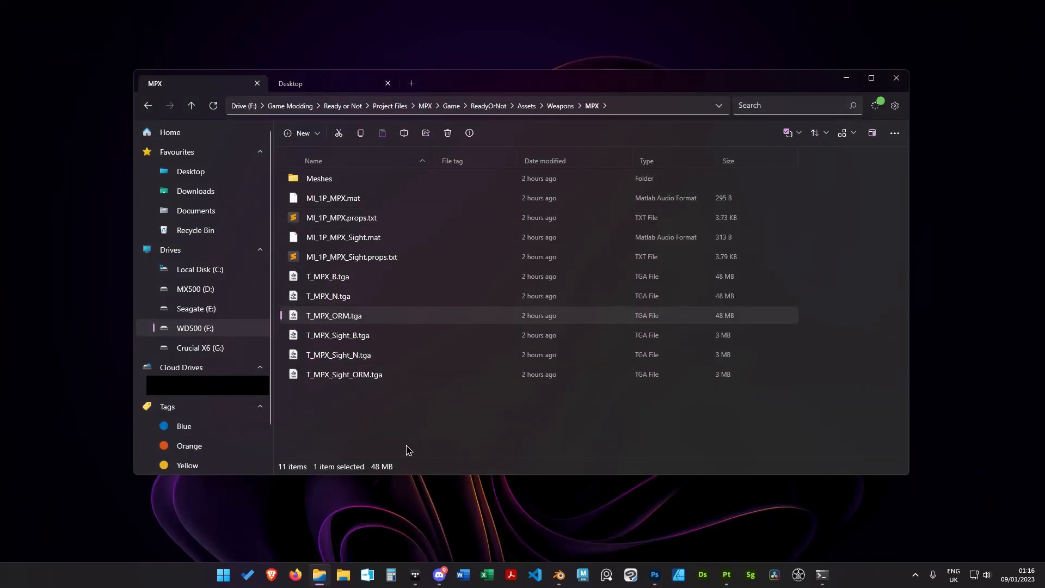
In the file manager, copy T_MPX_B.tga and T_MPX_N.tga from the weapon's MPX assets folder into the Converted Bitmaps folder
click(405, 445)
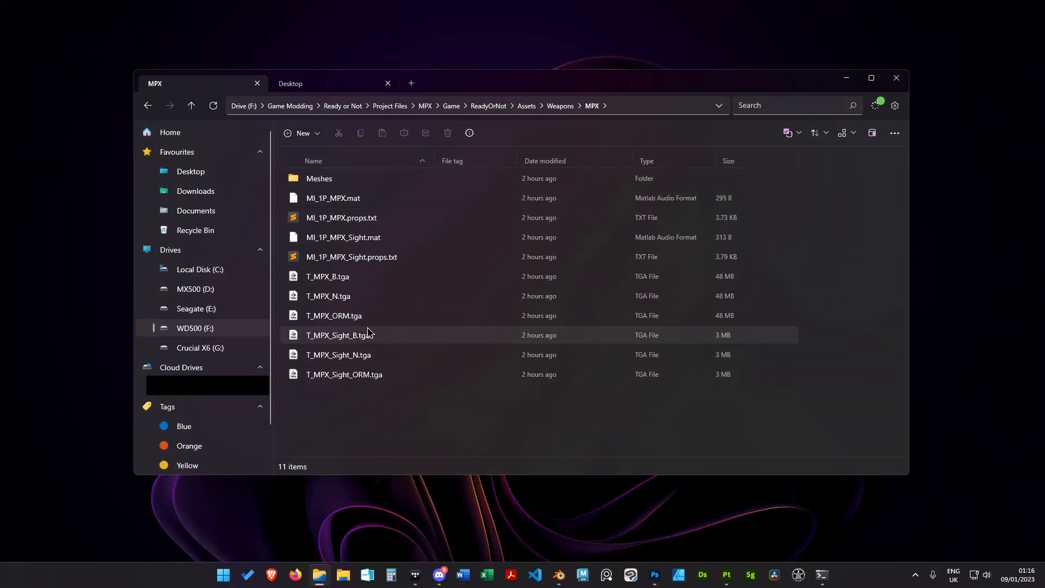
click(329, 298)
ctrl+click(338, 281)
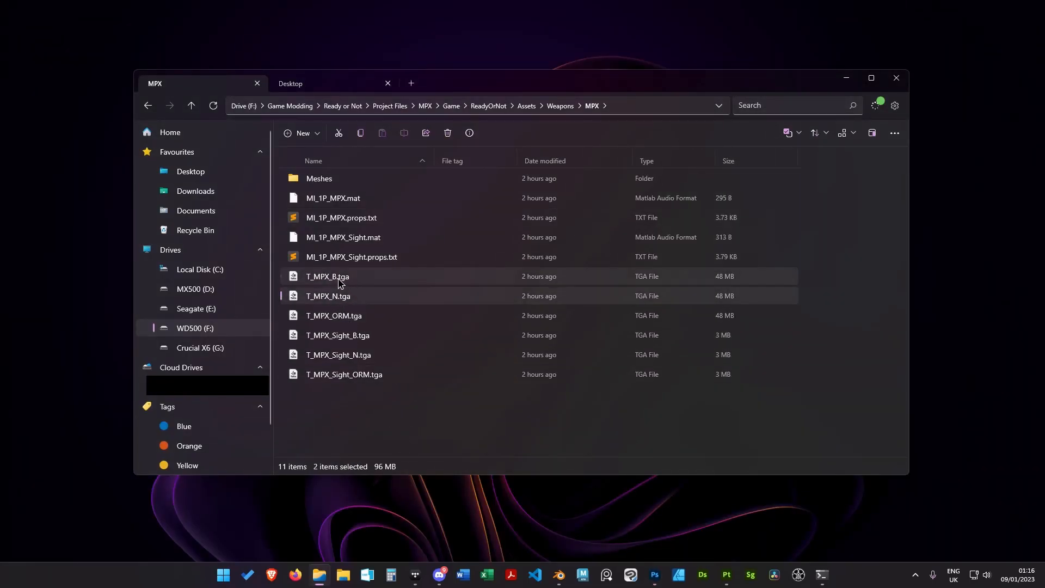
right_click(389, 282)
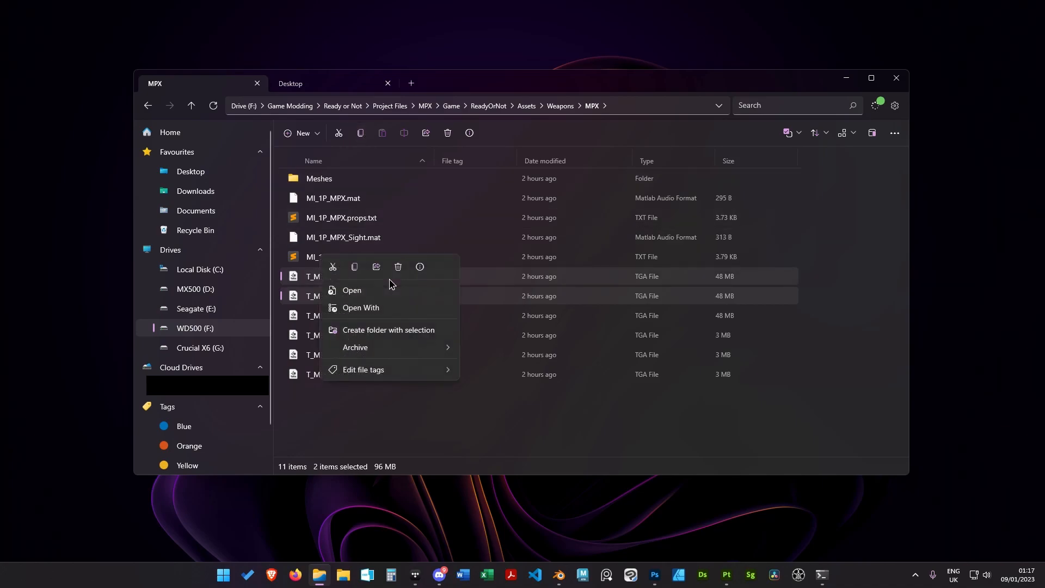
click(355, 267)
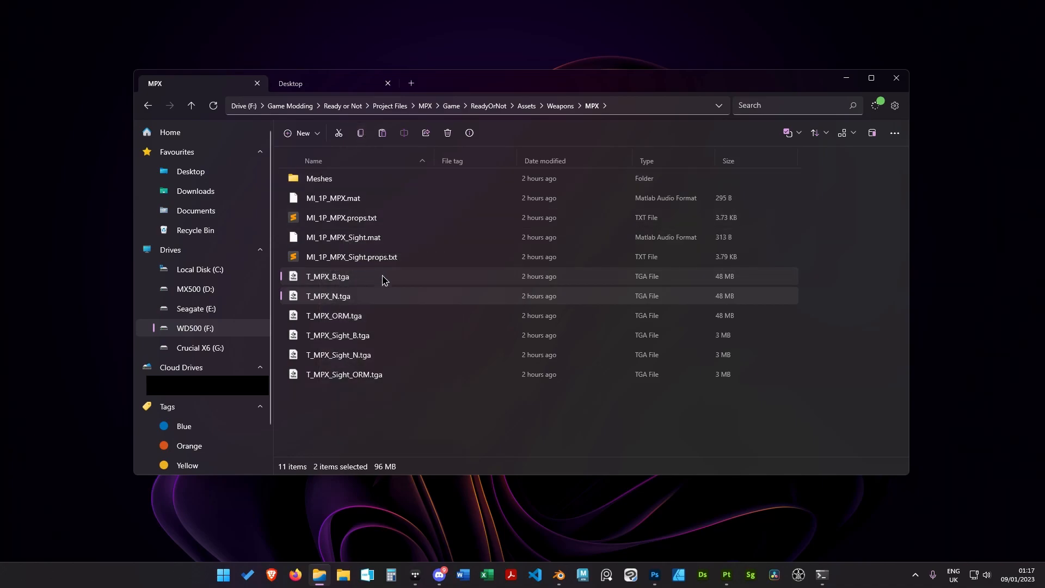
click(390, 414)
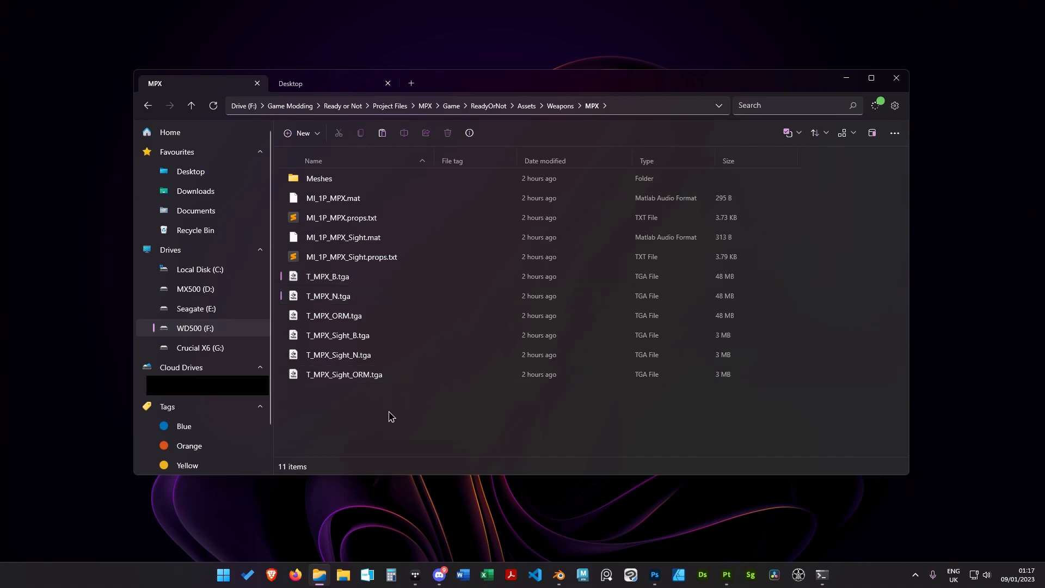
click(425, 106)
double_click(339, 182)
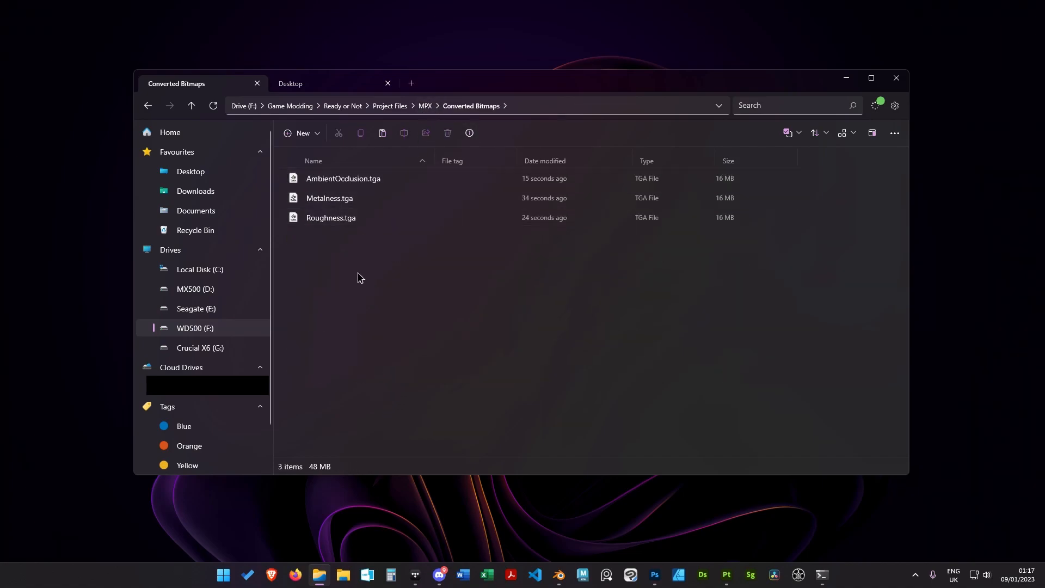
key(ctrl+v)
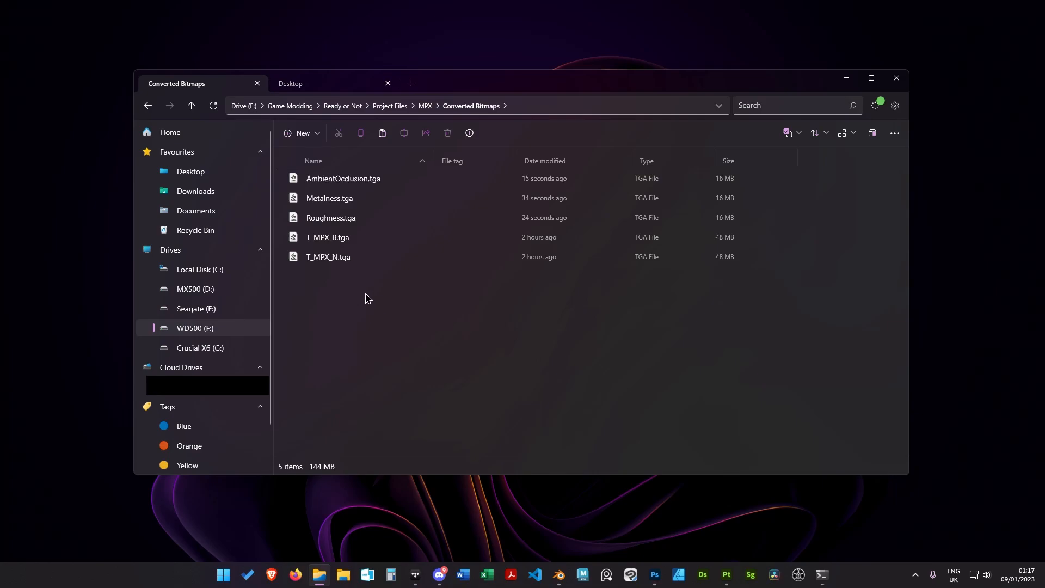
Rename the copied T_MPX_B.tga as BaseColour.tga
click(357, 242)
key(F2)
text(Base)
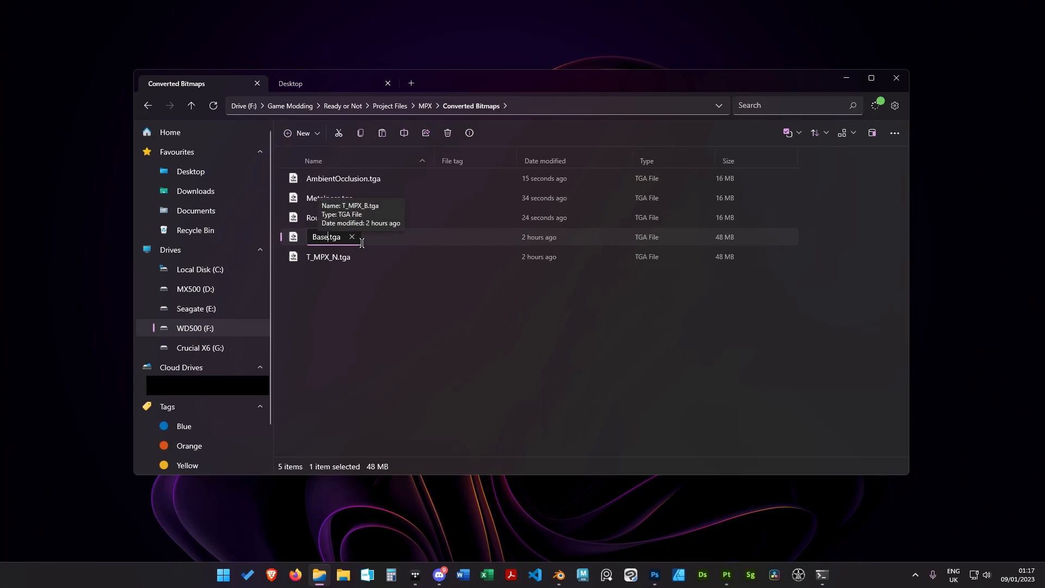
text(Colour)
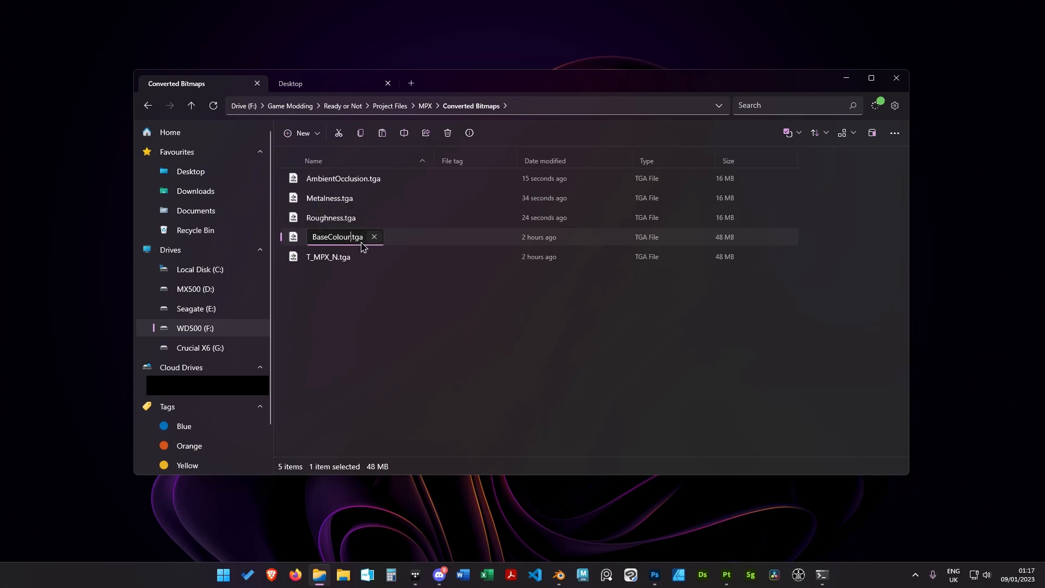
key(Return)
click(386, 322)
Rename the copied T_MPX_N.tga as Normal.tga
click(359, 264)
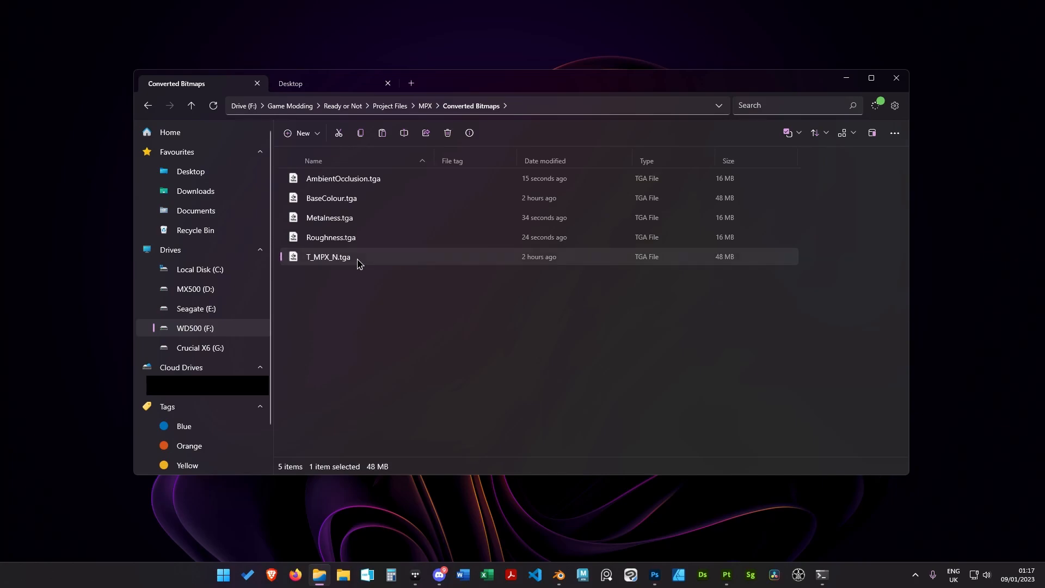
key(F2)
text(Nor)
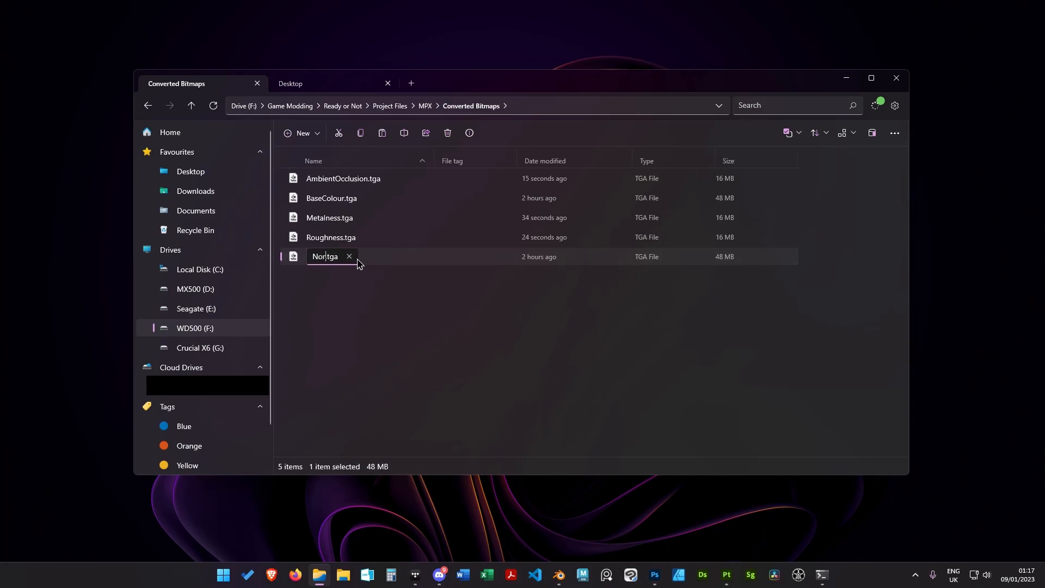
text(mal)
key(Return)
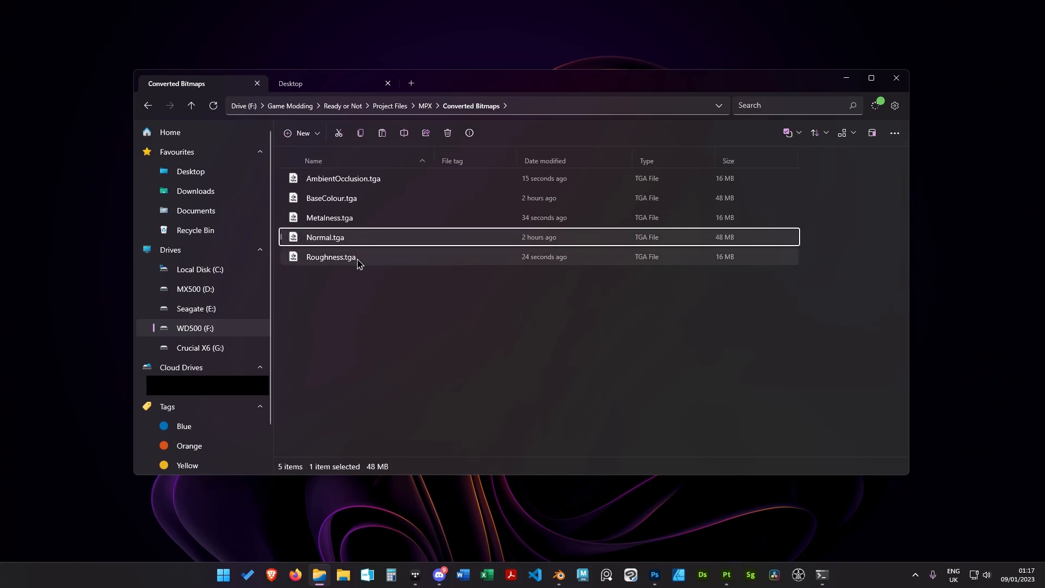
drag(439, 325, 365, 258)
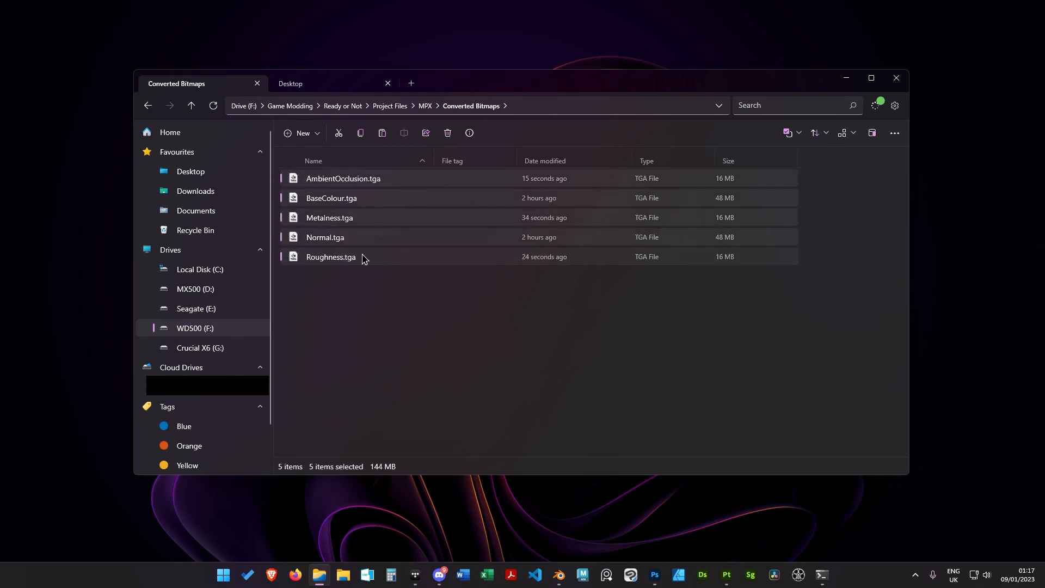
click(418, 297)
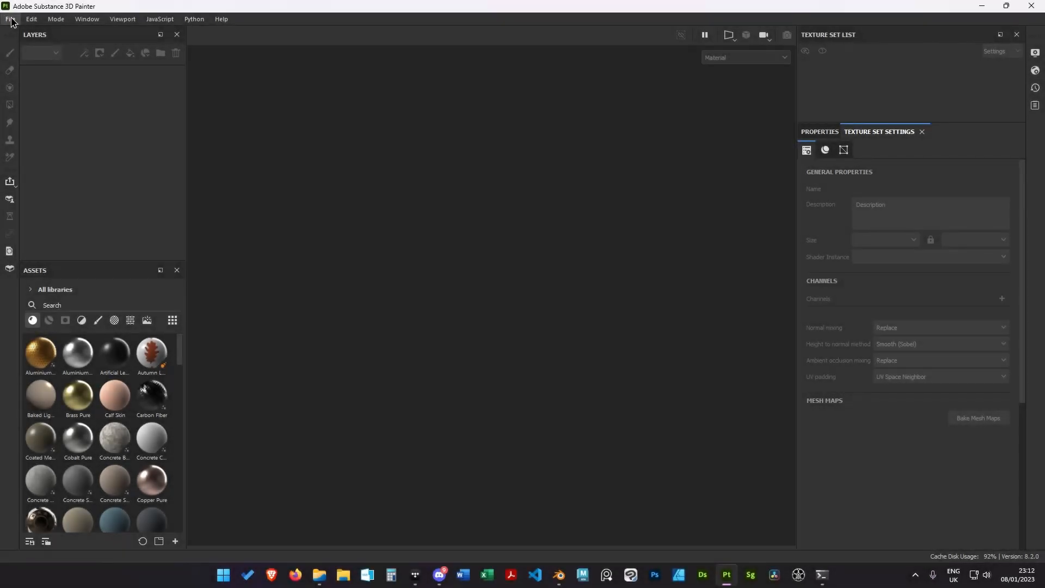
In Substance 3D Painter, start a new project with the Unreal Engine 4 (starter_assets) template and a document resolution of 4096
click(11, 19)
mouse_move(25, 27)
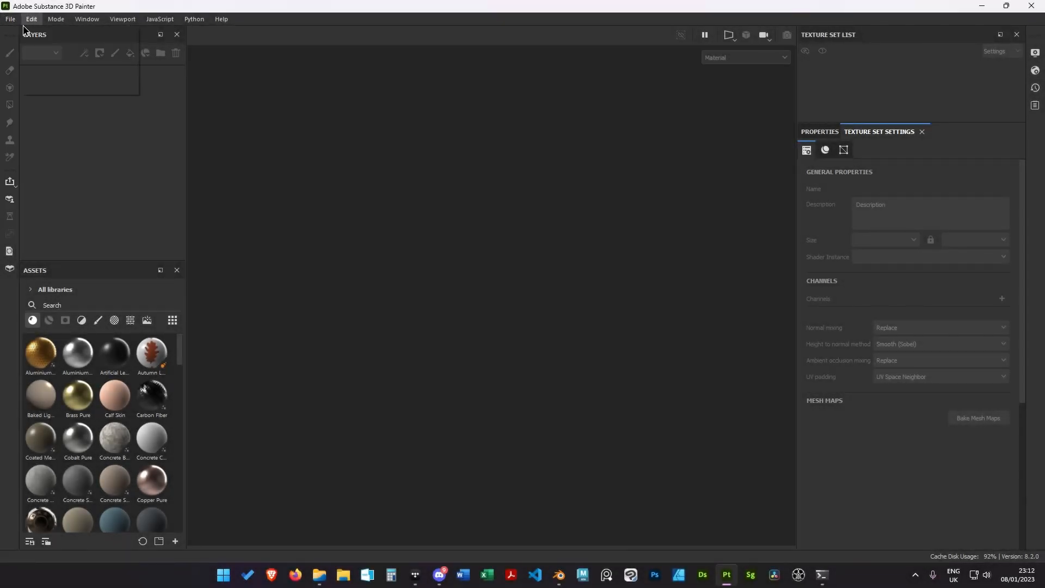
click(12, 31)
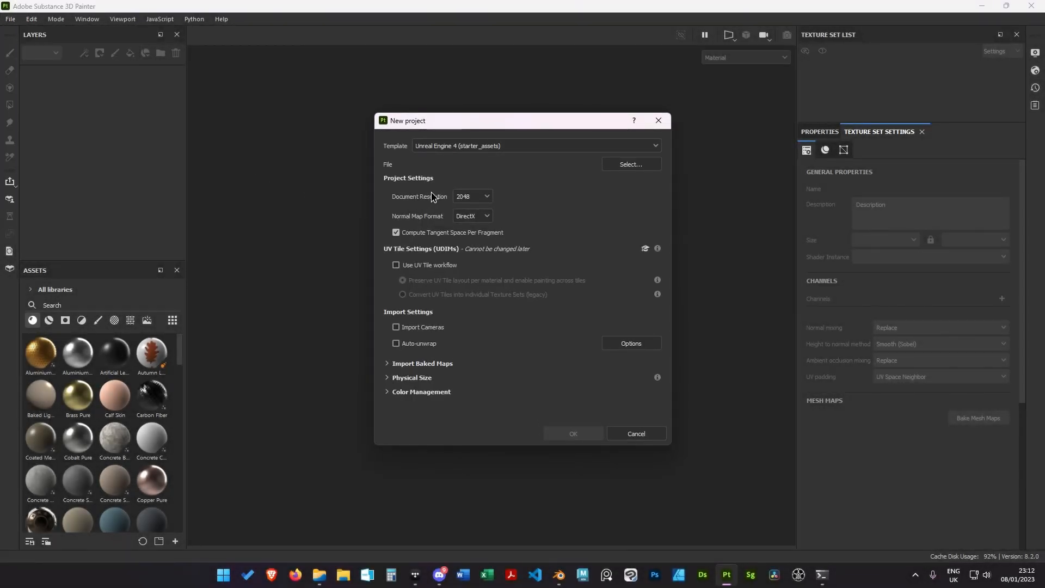
click(475, 151)
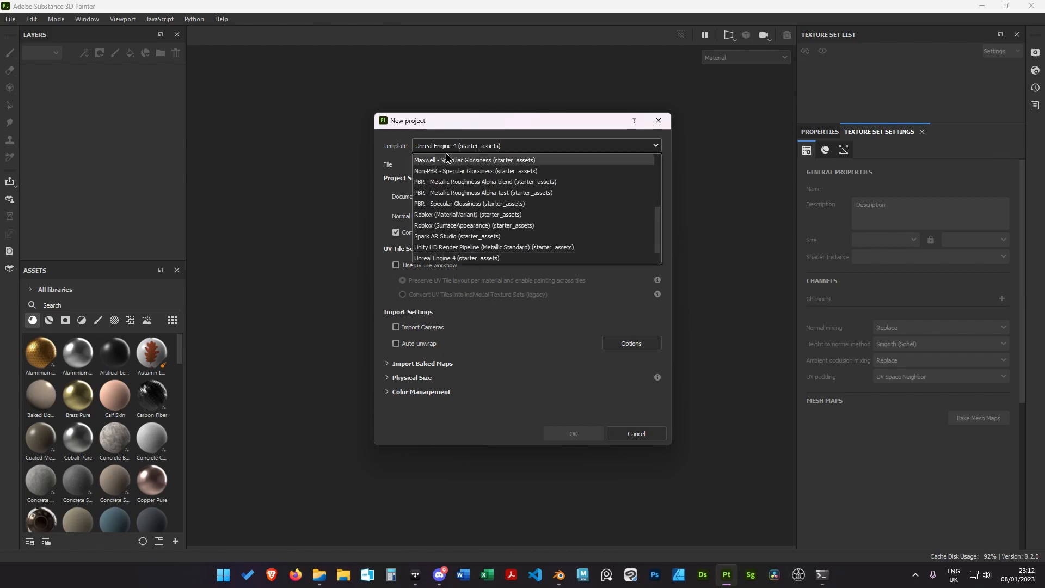
click(439, 258)
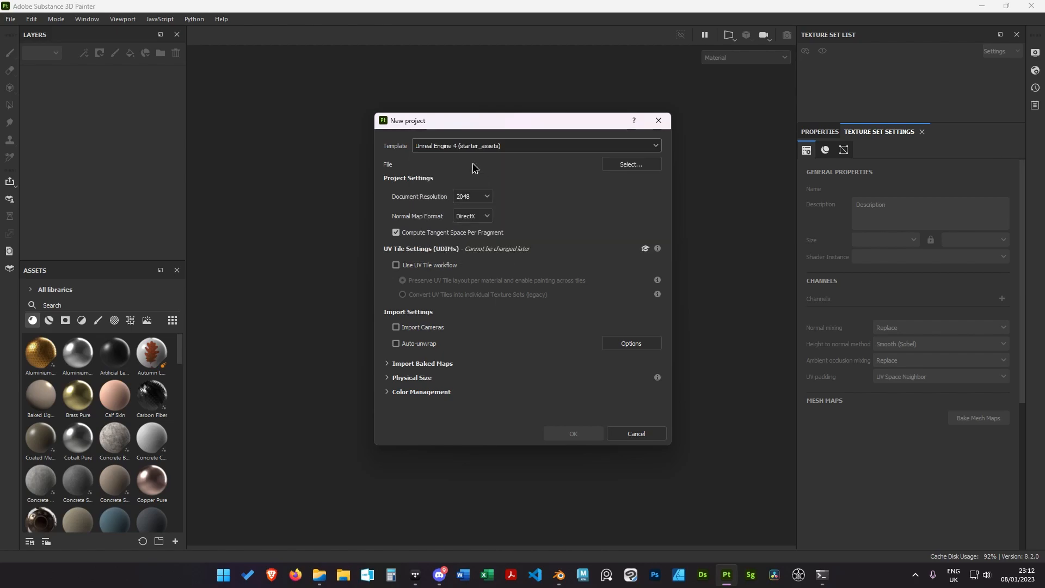
click(479, 196)
click(478, 265)
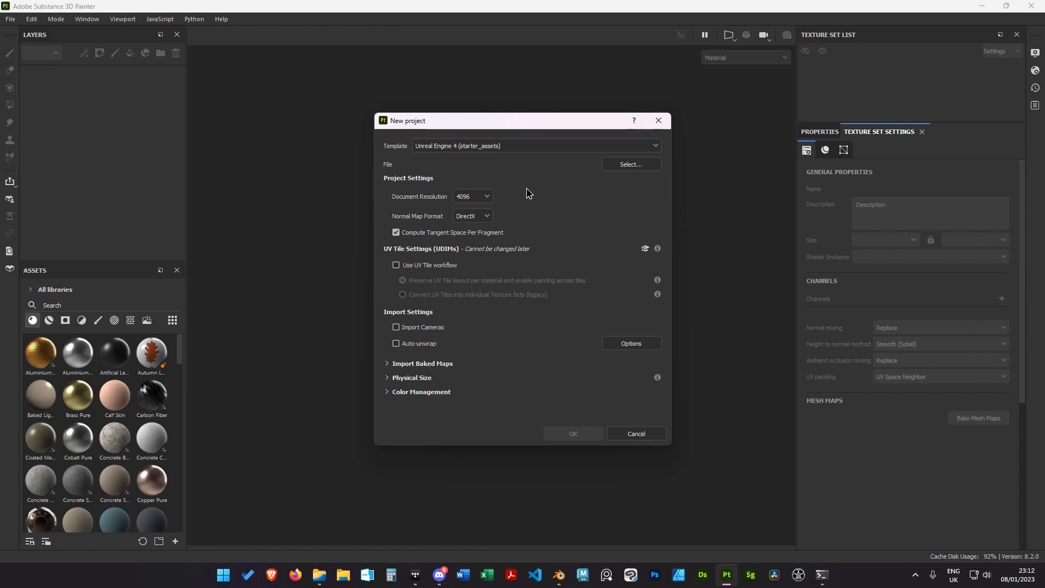
Choose MPX.fbx from the MPX project's FBX folder as the mesh and create the project
click(627, 164)
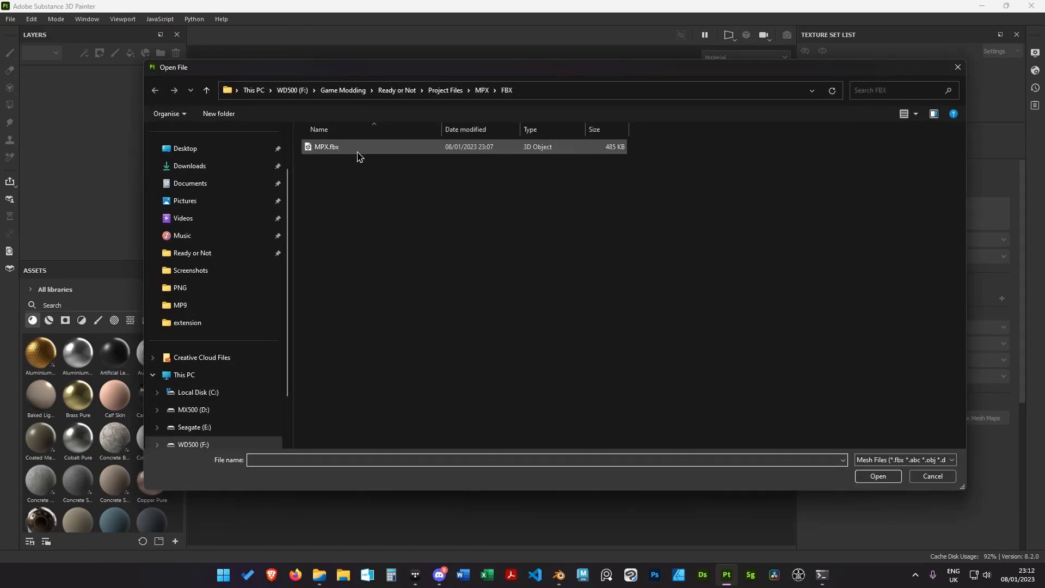
click(331, 151)
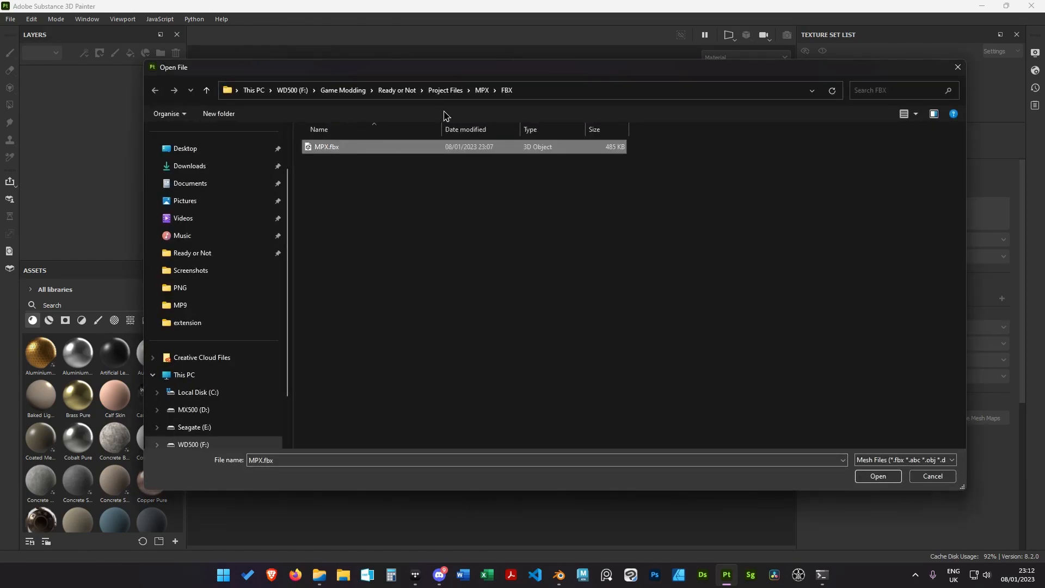
click(481, 91)
double_click(325, 152)
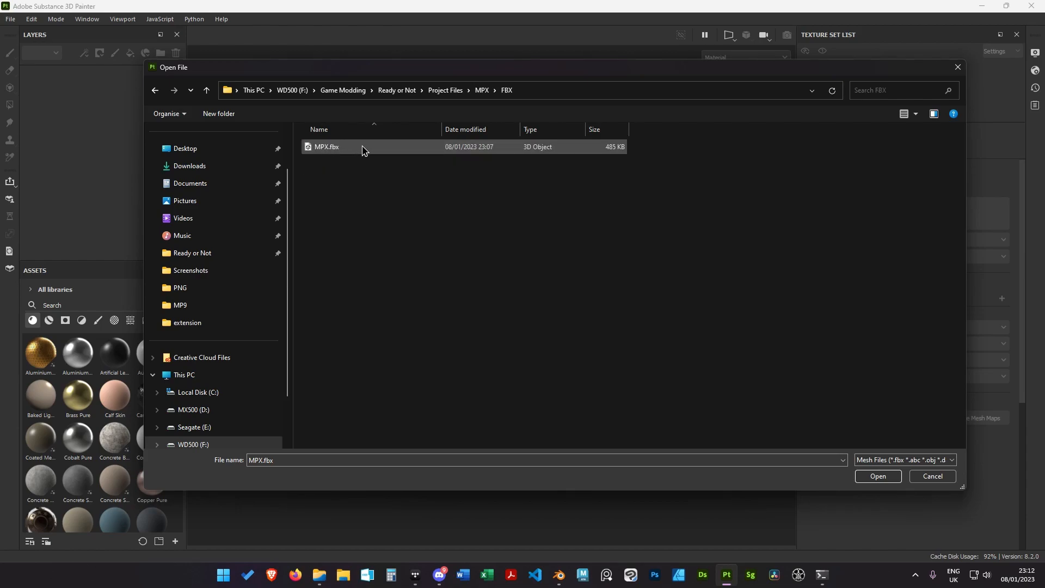
double_click(364, 148)
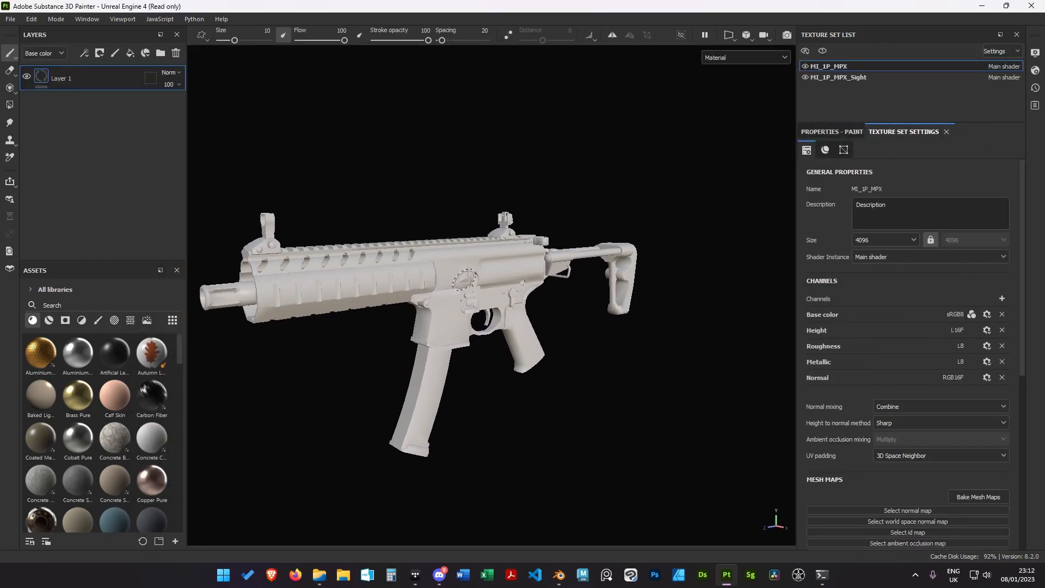
Save the project as MPX_Original in the MPX folder under Project Files
click(10, 20)
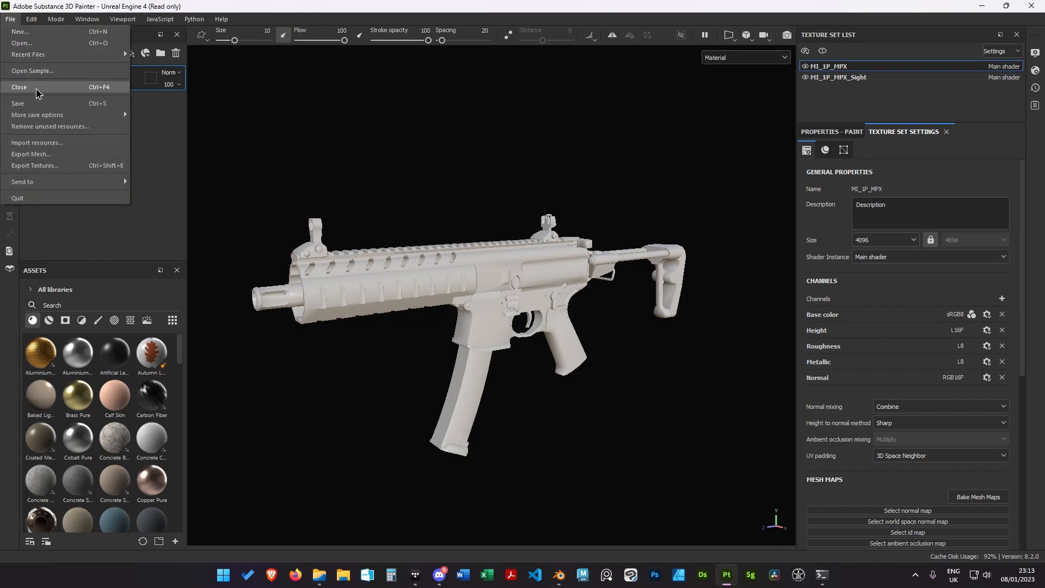
click(22, 103)
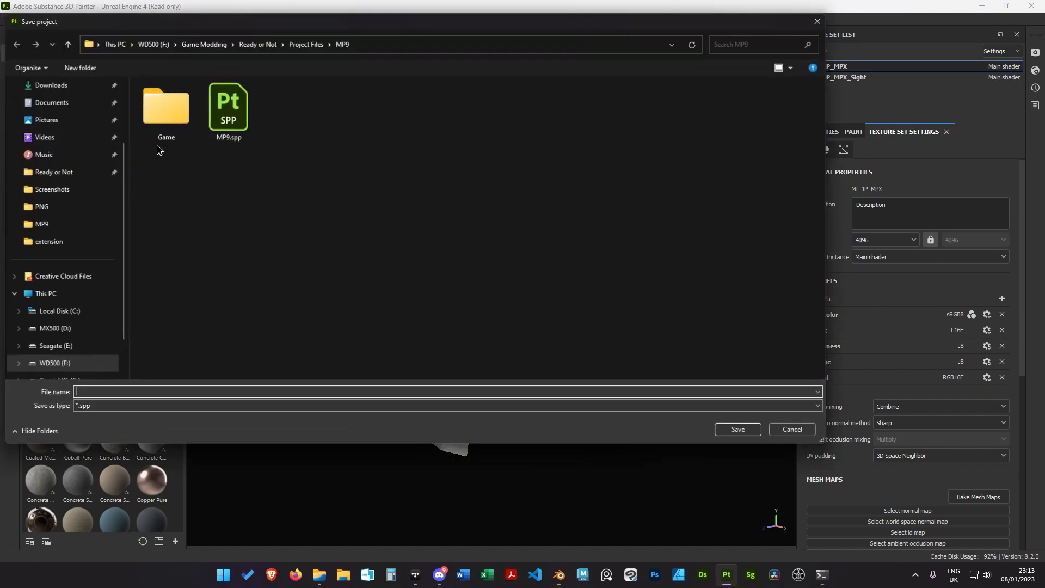
click(305, 45)
double_click(172, 230)
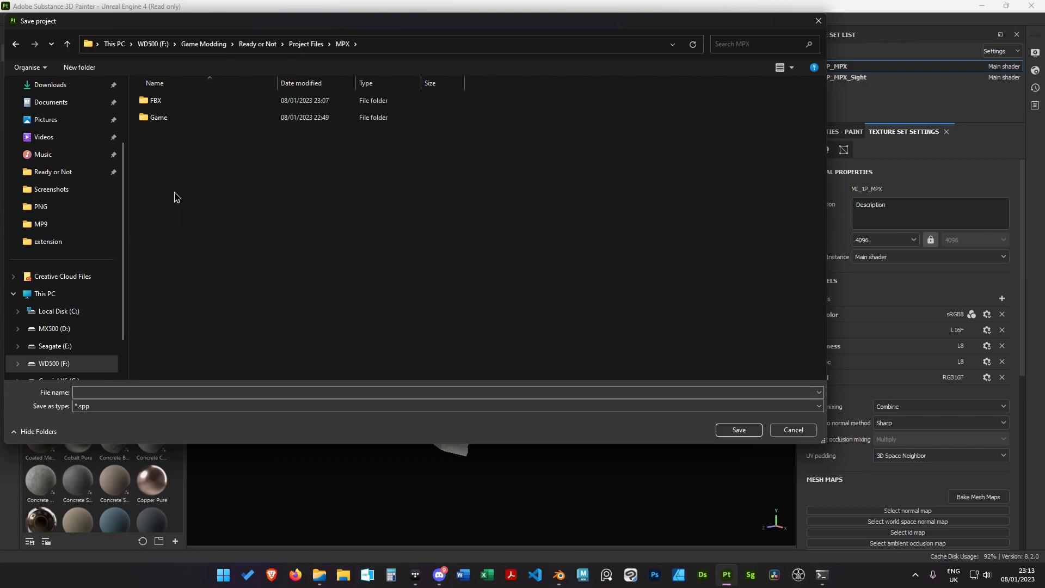
click(202, 391)
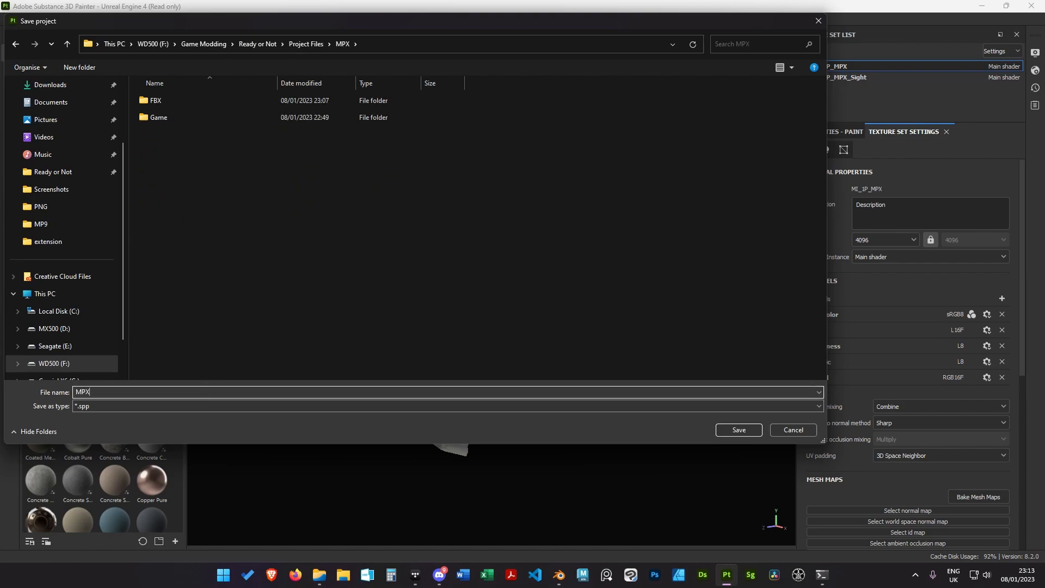
text(MPX_Original)
key(Return)
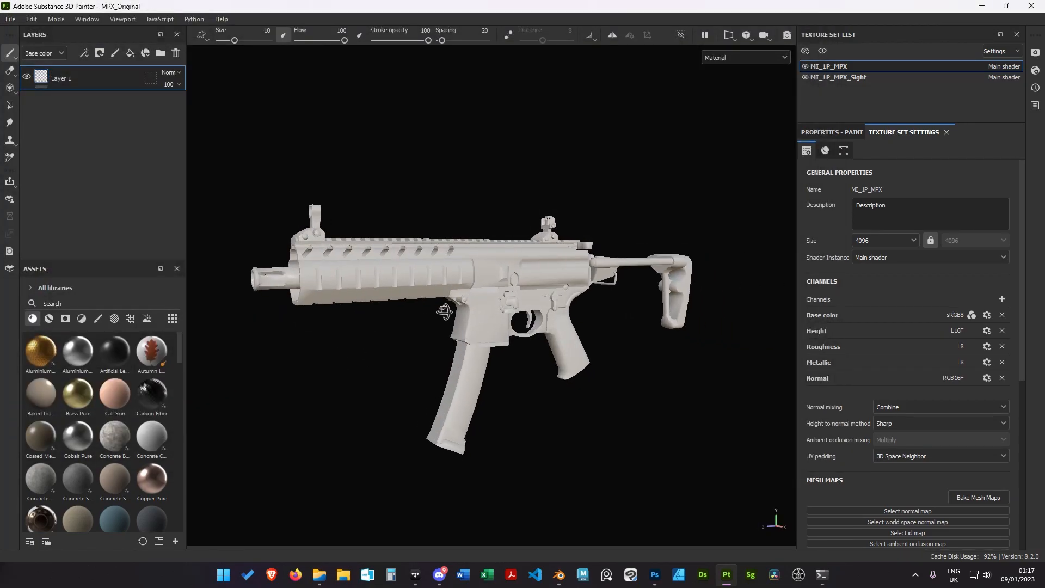
Add the AmbientOcclusion, BaseColour, Metalness, Normal and Roughness TGA files as resources to import
click(11, 18)
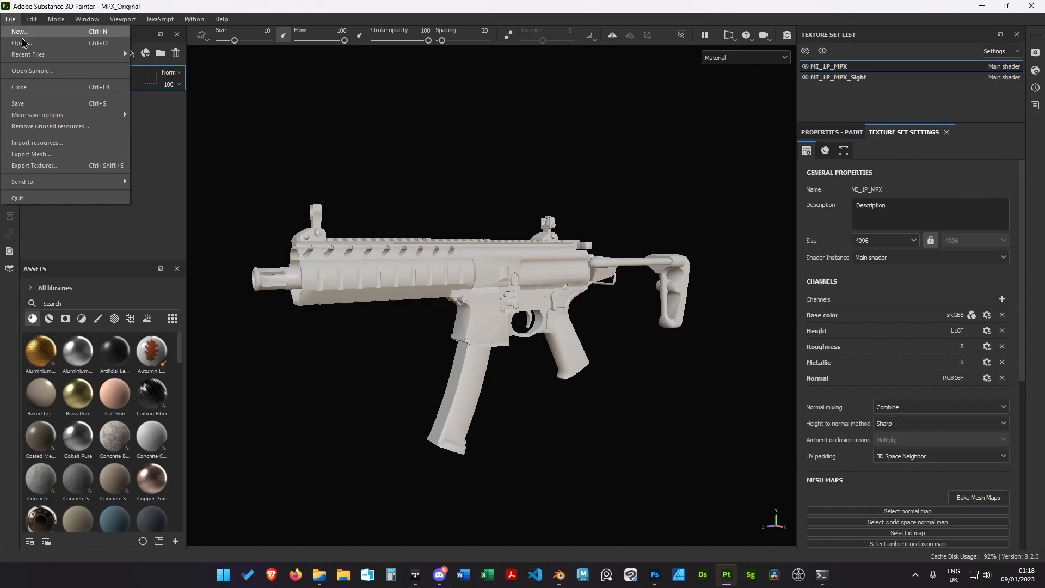
click(76, 143)
click(584, 143)
drag(285, 247, 610, 123)
click(841, 471)
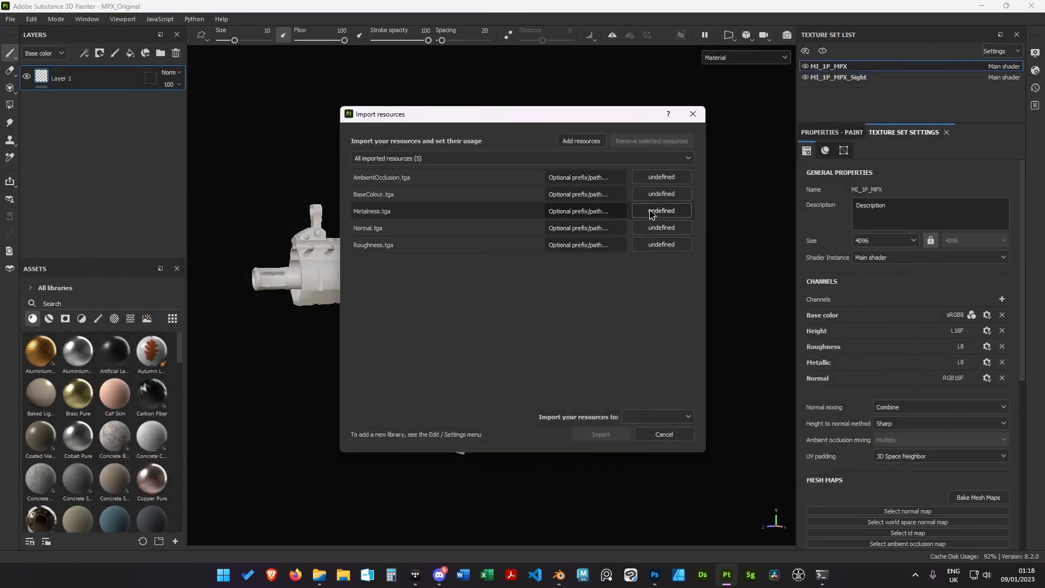
Set the usage of all five imported TGA files to texture
click(661, 177)
click(681, 216)
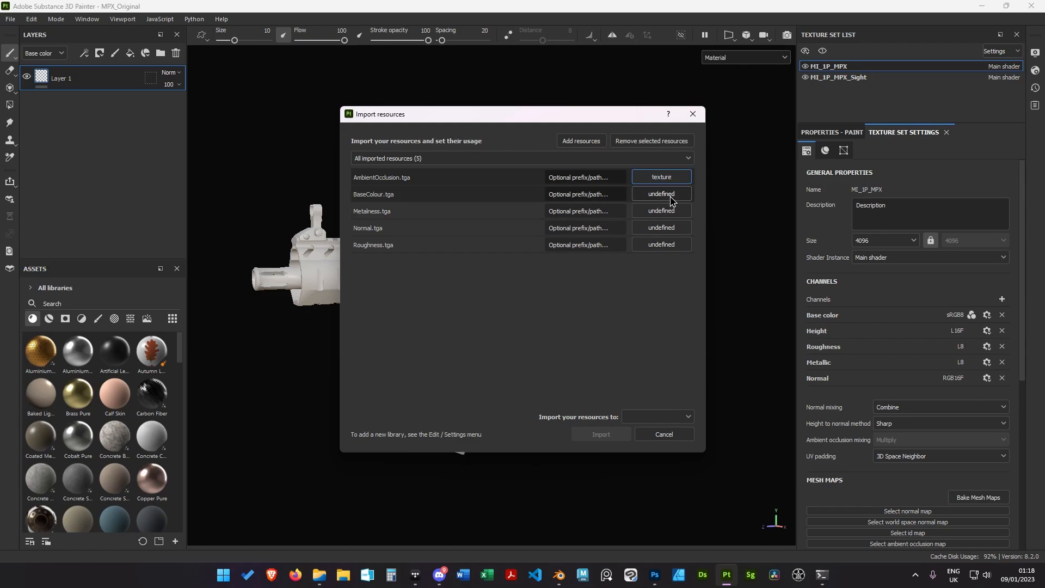
click(670, 195)
click(683, 234)
click(671, 211)
click(685, 251)
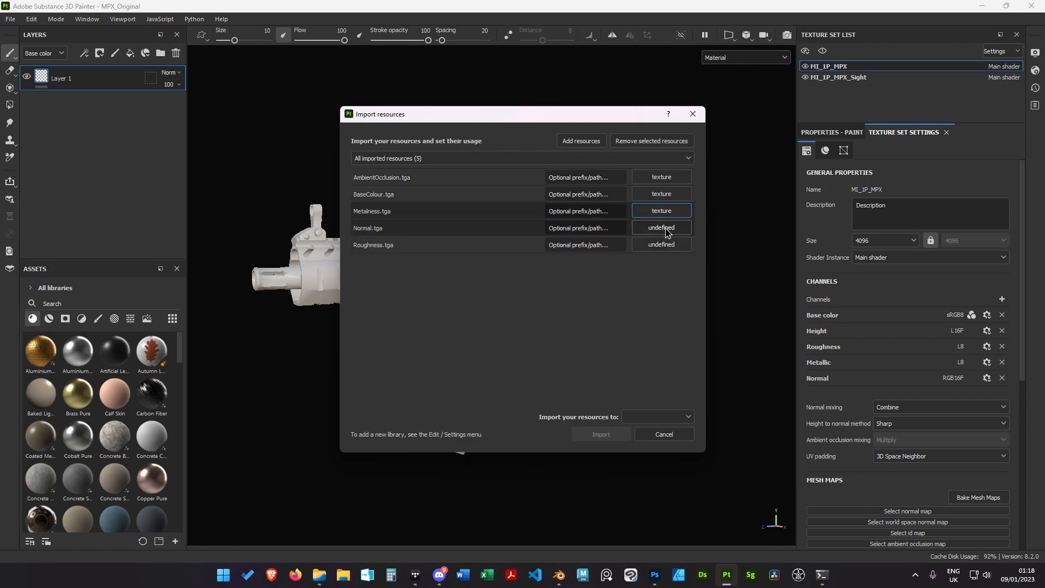
click(660, 228)
click(683, 267)
click(661, 245)
click(681, 282)
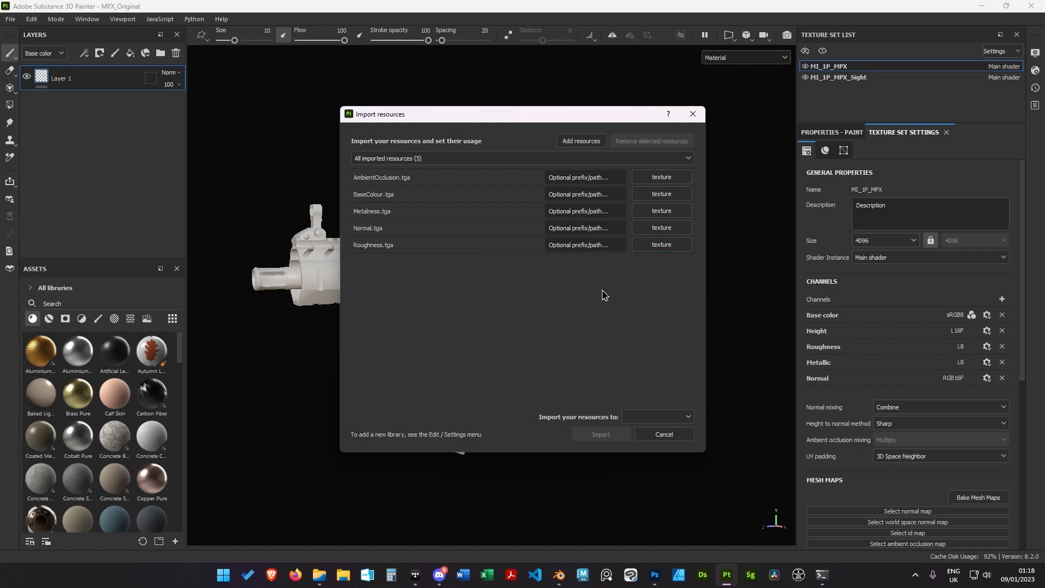
Import the five textures into project 'MPX_Original'
click(659, 415)
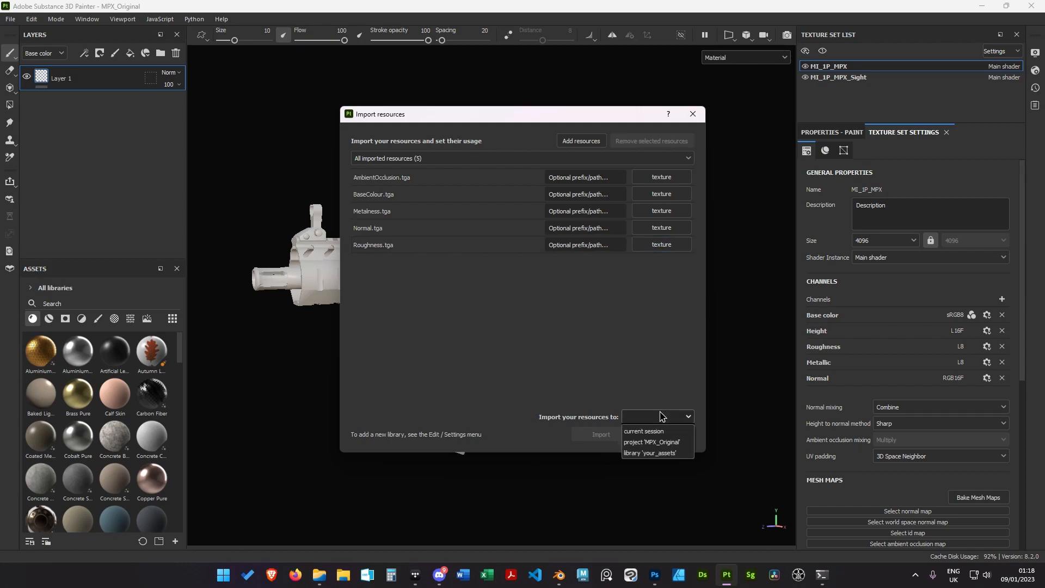
click(647, 442)
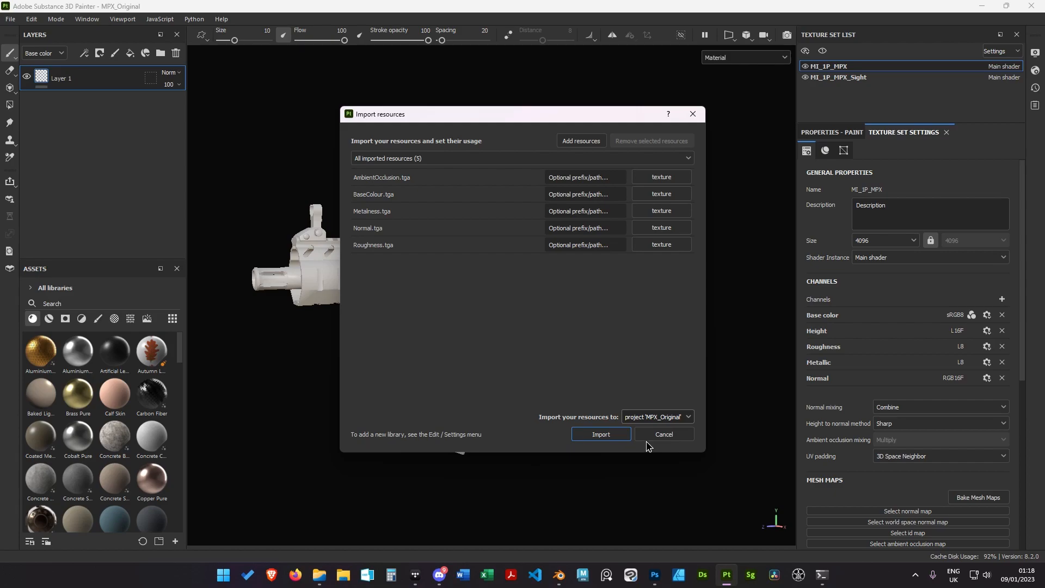
click(600, 433)
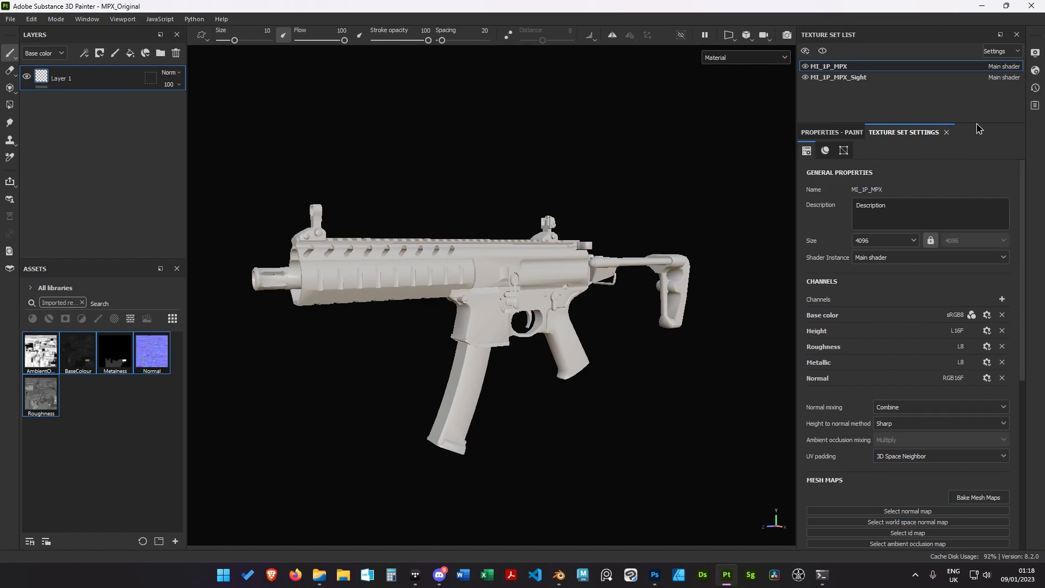
Enlarge the texture set settings area, assign the Normal texture as MI_1P_MPX's normal mesh map, and inspect the surface detail
drag(980, 123, 977, 106)
click(832, 115)
click(901, 122)
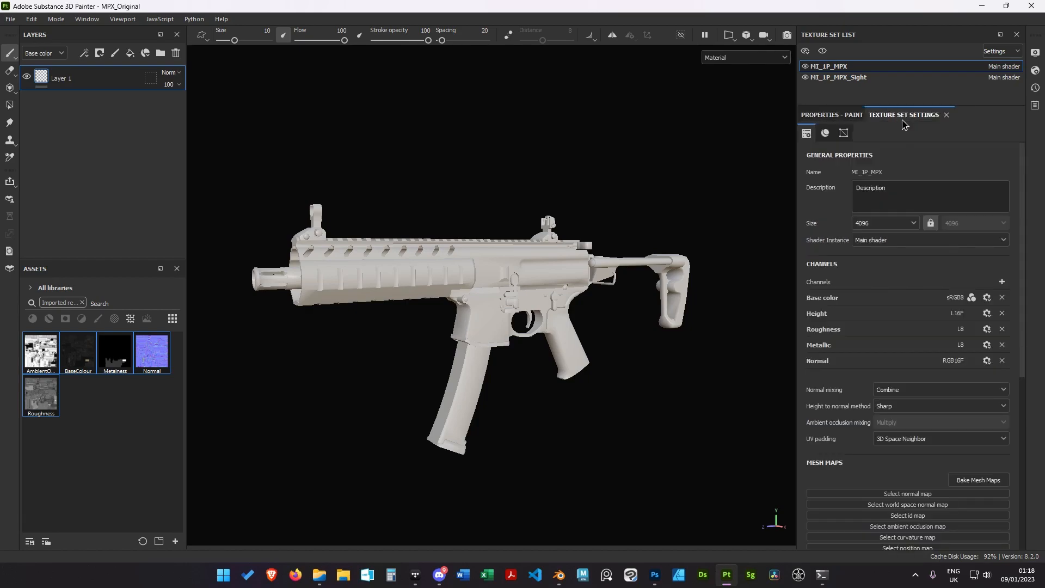
scroll(850, 338, down, 7)
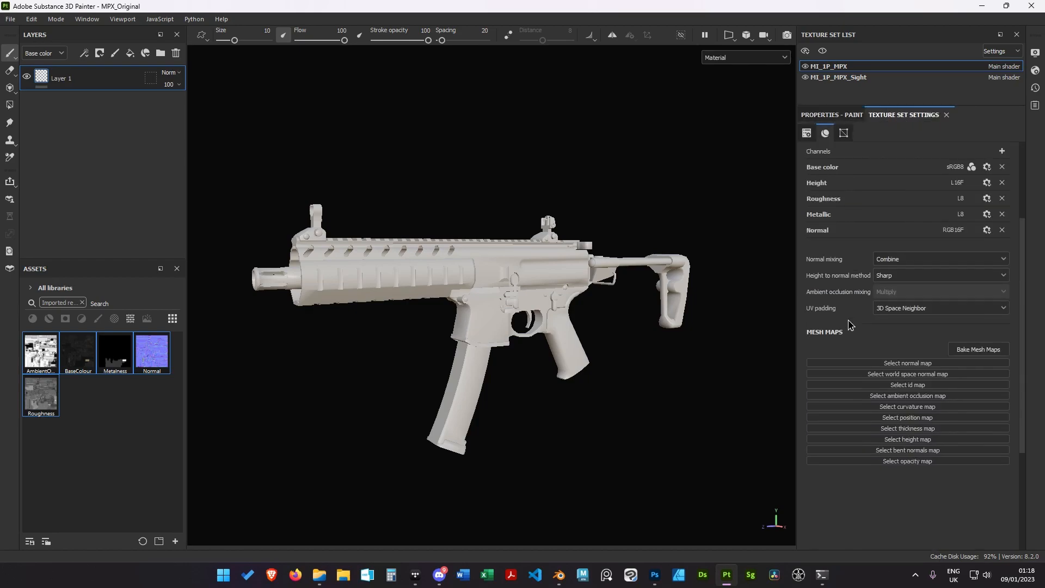
click(899, 266)
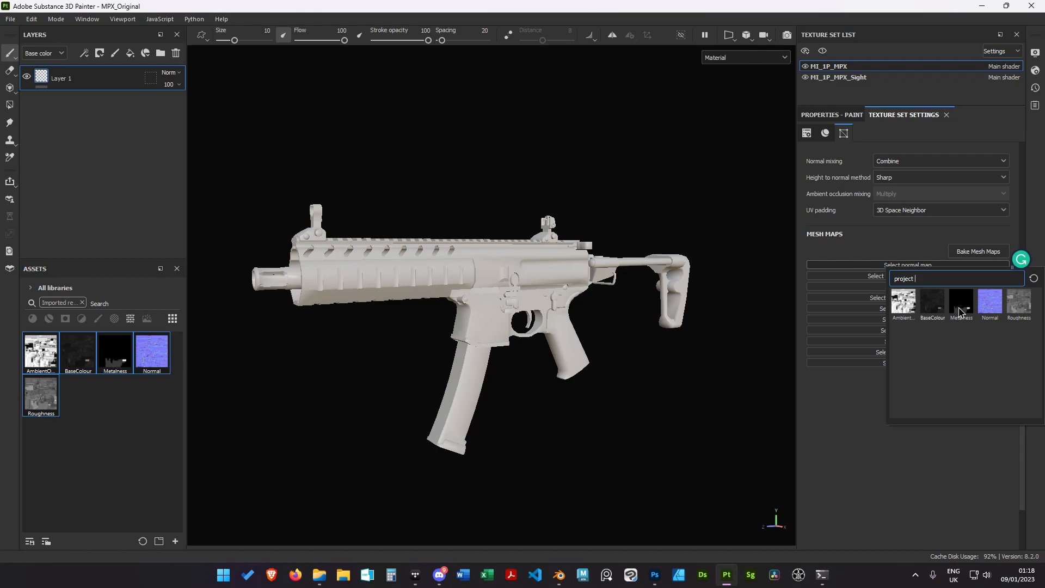
click(989, 304)
scroll(548, 268, up, 10)
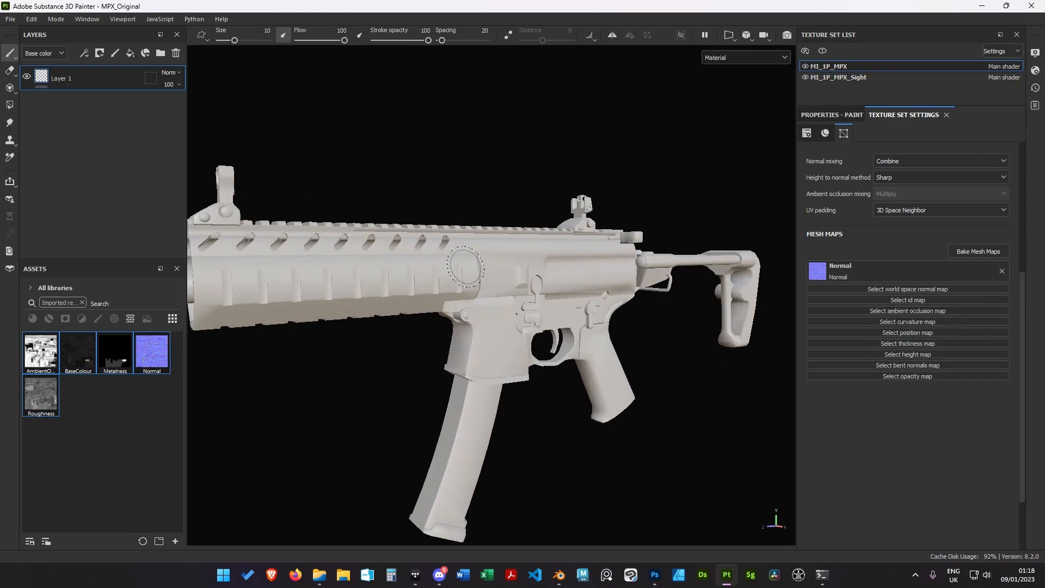
mouse_move(327, 285)
alt+mouse_down()
mouse_move(343, 214)
mouse_move(354, 276)
mouse_move(289, 227)
mouse_move(457, 302)
mouse_move(506, 313)
alt+mouse_up()
scroll(494, 322, down, 6)
alt+middle_drag(486, 320, 526, 317)
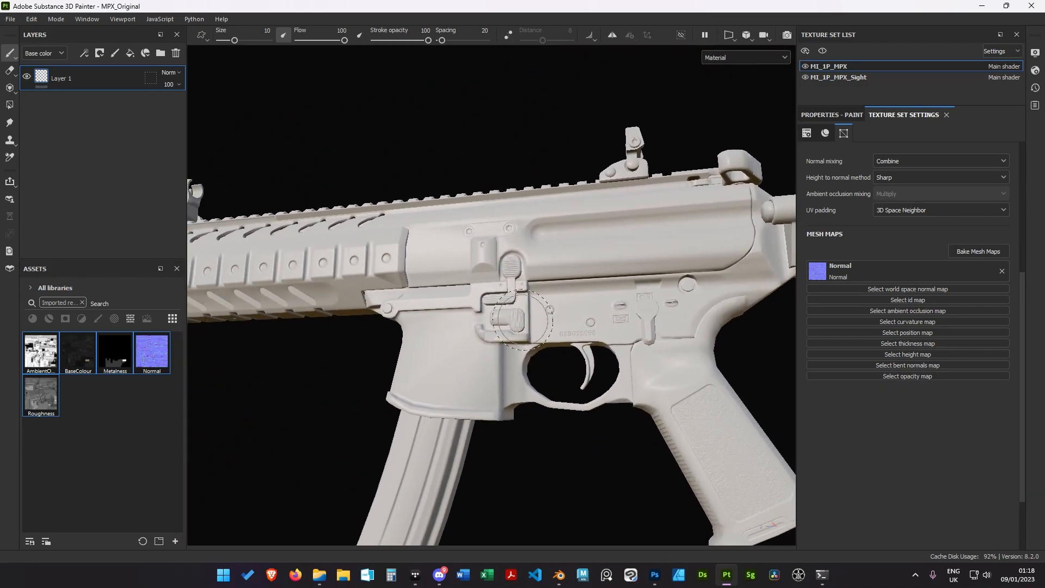
scroll(549, 313, up, 5)
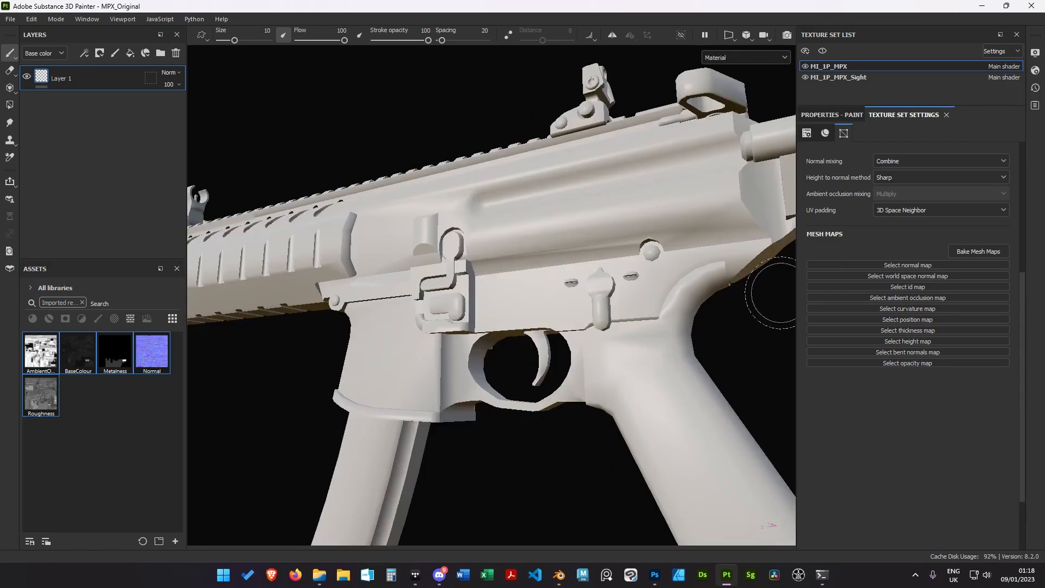
Reassign the Normal texture to the emptied normal map slot and use AmbientOcclusion as the ambient occlusion mesh map
click(853, 266)
click(957, 299)
mouse_move(570, 292)
alt+mouse_down()
mouse_move(616, 262)
mouse_move(615, 311)
mouse_move(555, 273)
mouse_move(583, 291)
alt+mouse_up()
scroll(583, 292, down, 8)
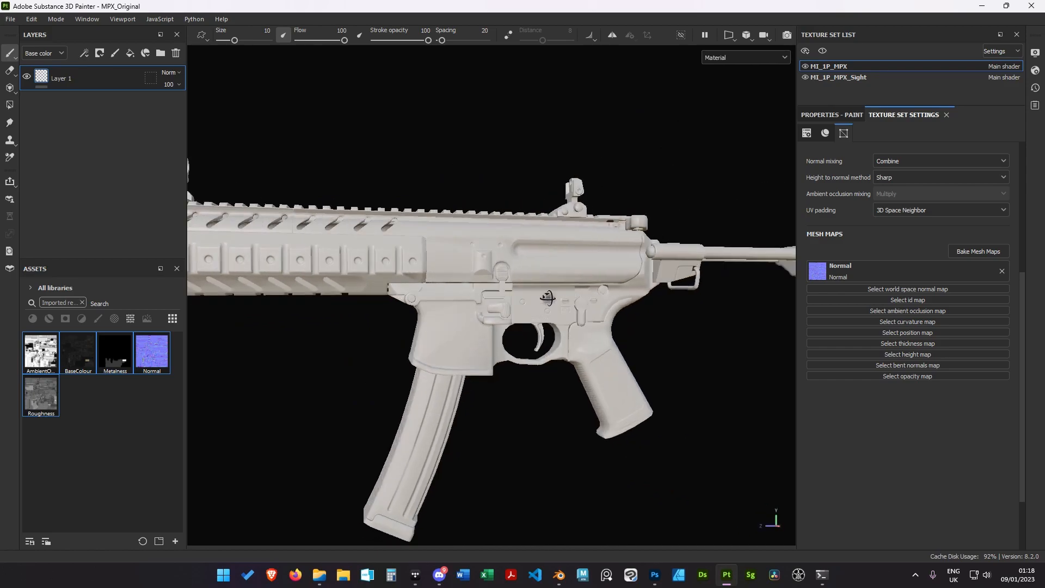
alt+middle_drag(583, 292, 560, 272)
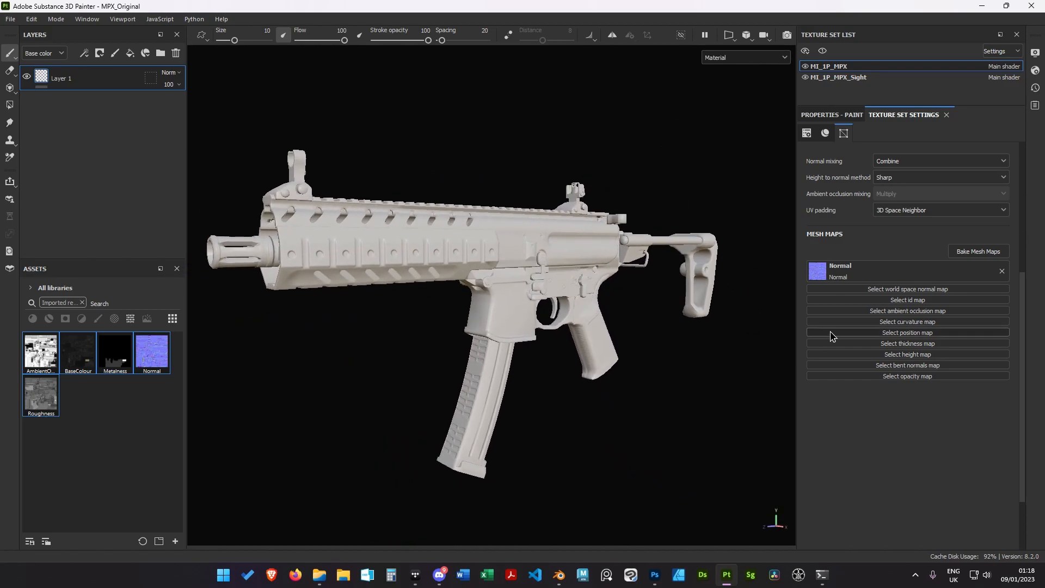
click(914, 312)
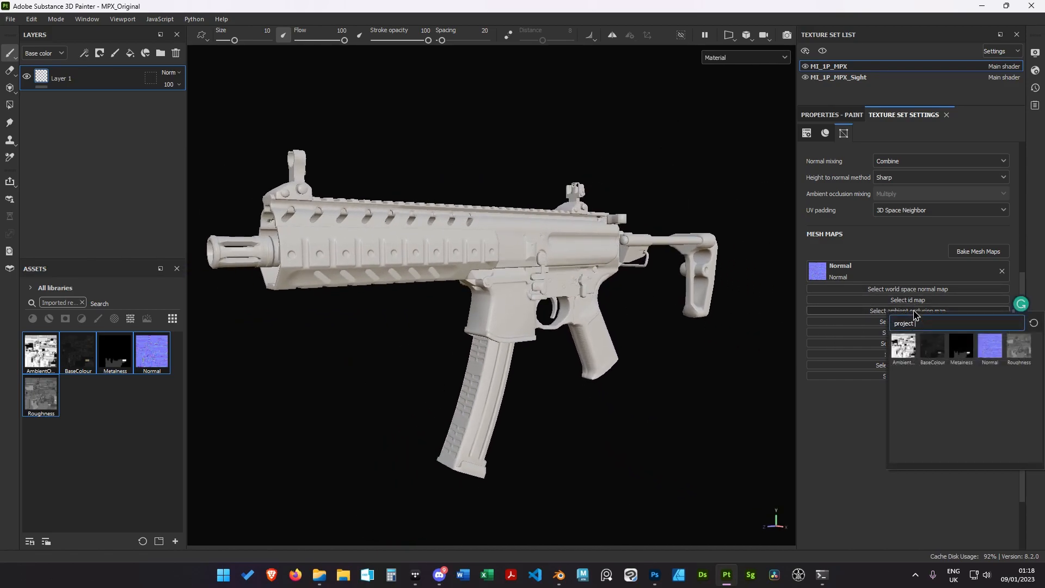
click(903, 347)
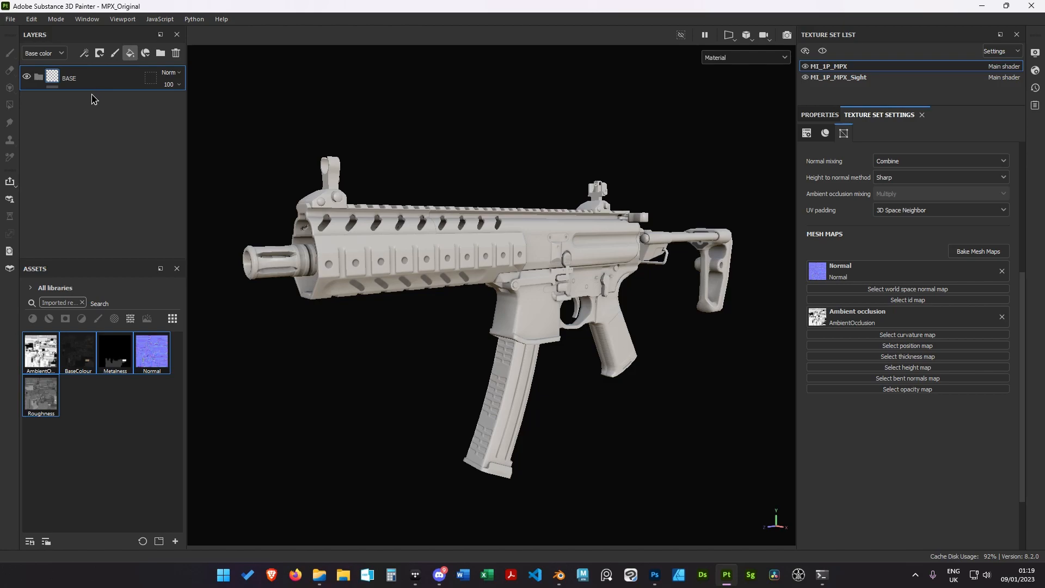
Move the fill layer into the BASE folder and rename it Base
drag(76, 104, 71, 80)
double_click(76, 105)
text(Base)
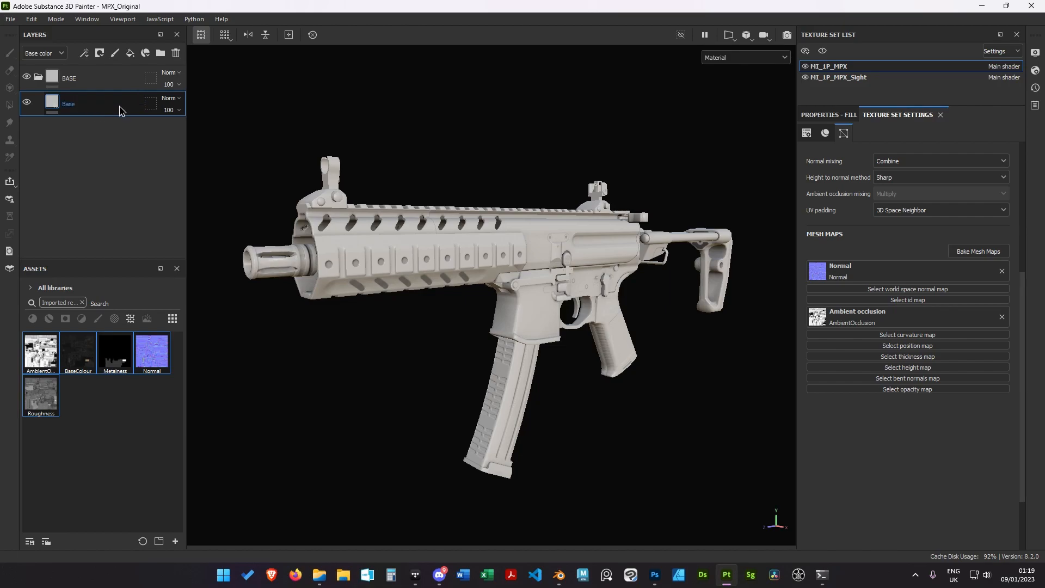
key(Return)
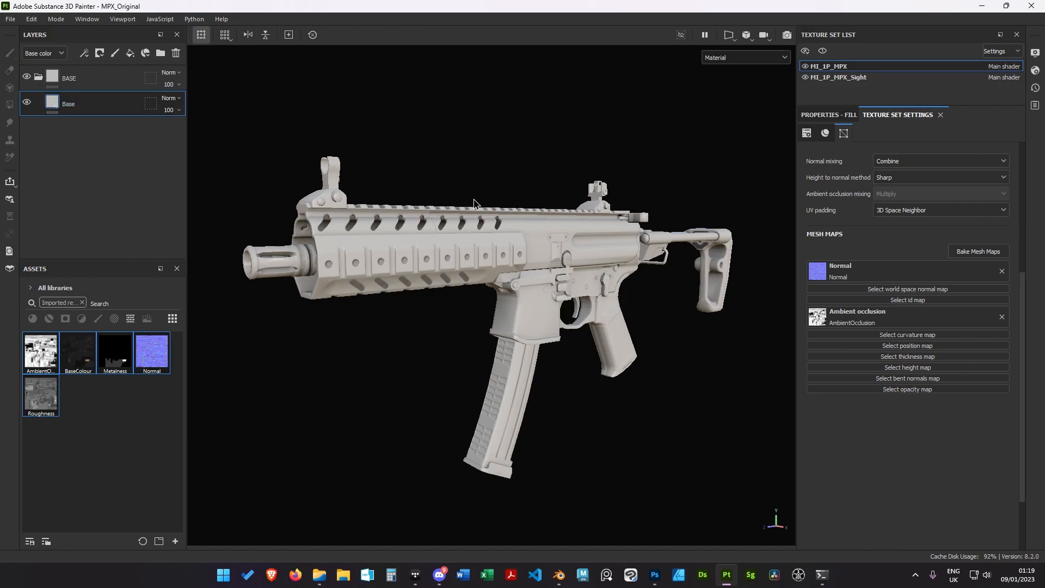
Disable the height and normal channels in the Base fill layer's material
click(829, 115)
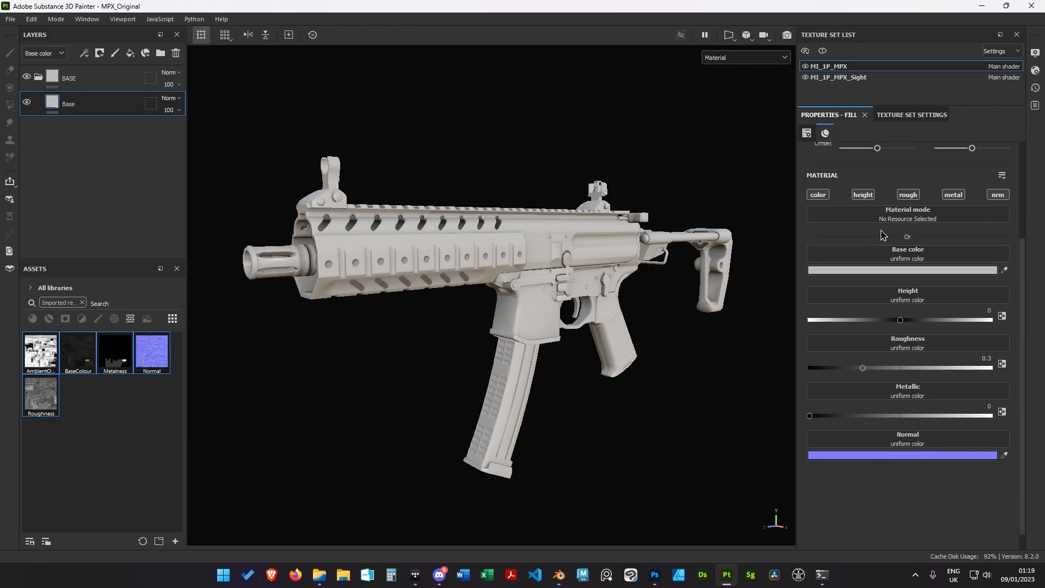
click(864, 196)
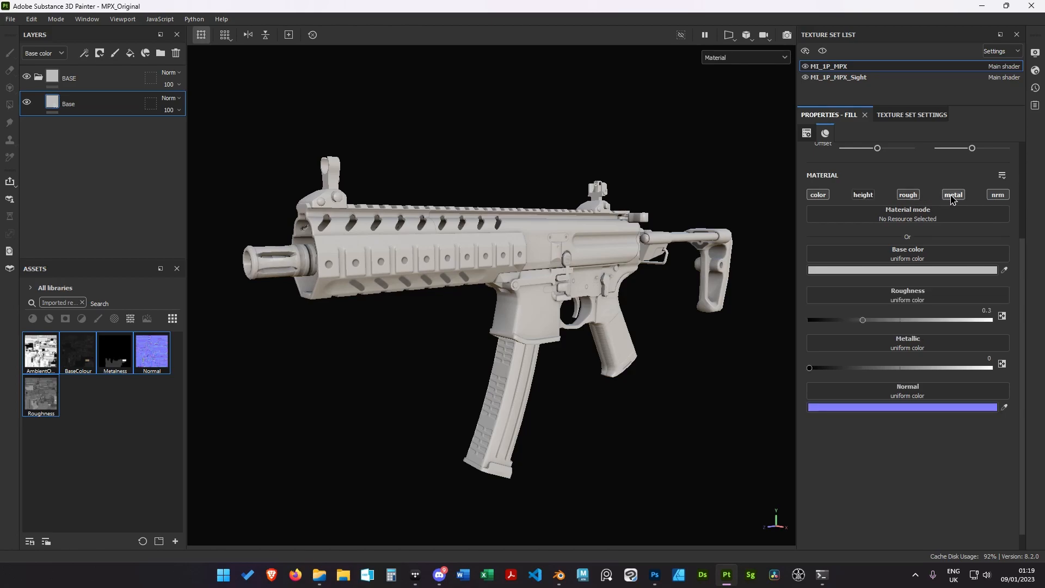
click(998, 195)
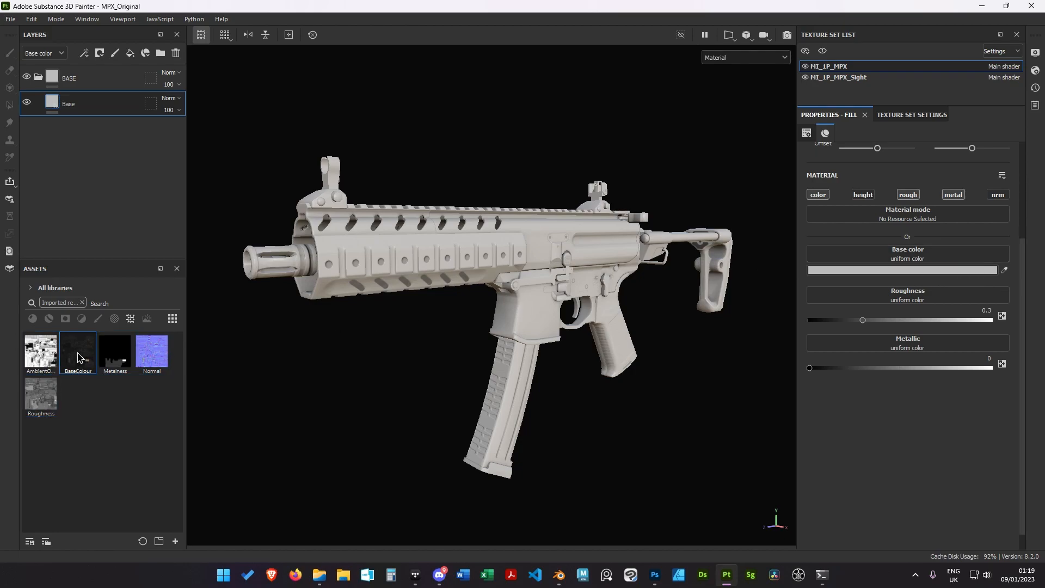
Assign the BaseColour, Metalness and Roughness textures to the Base layer's base color, metallic and roughness channels, and inspect the weapon
drag(79, 360, 908, 257)
alt+drag(579, 267, 556, 272)
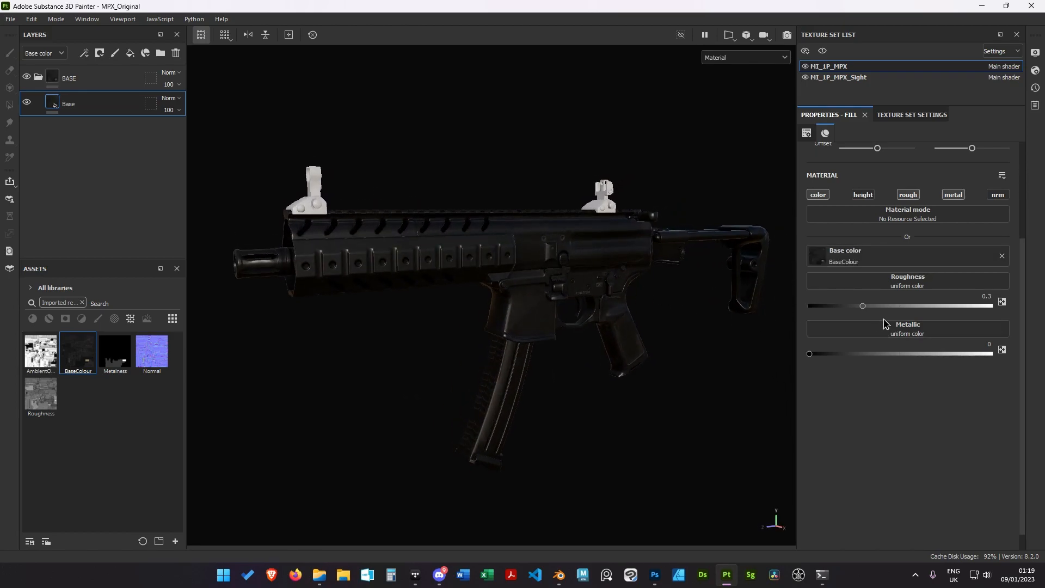
drag(115, 377, 911, 326)
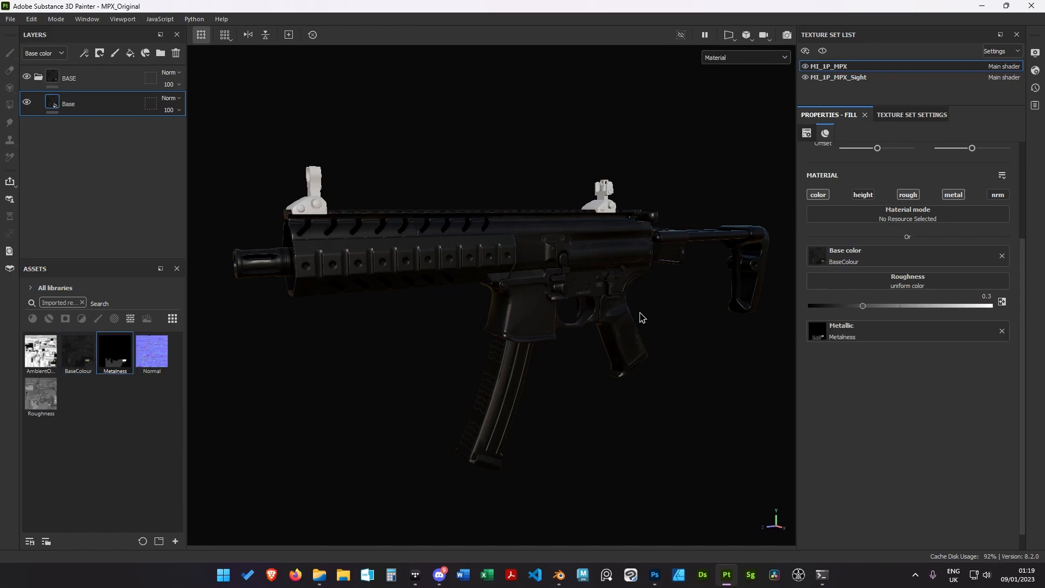
alt+drag(615, 319, 638, 279)
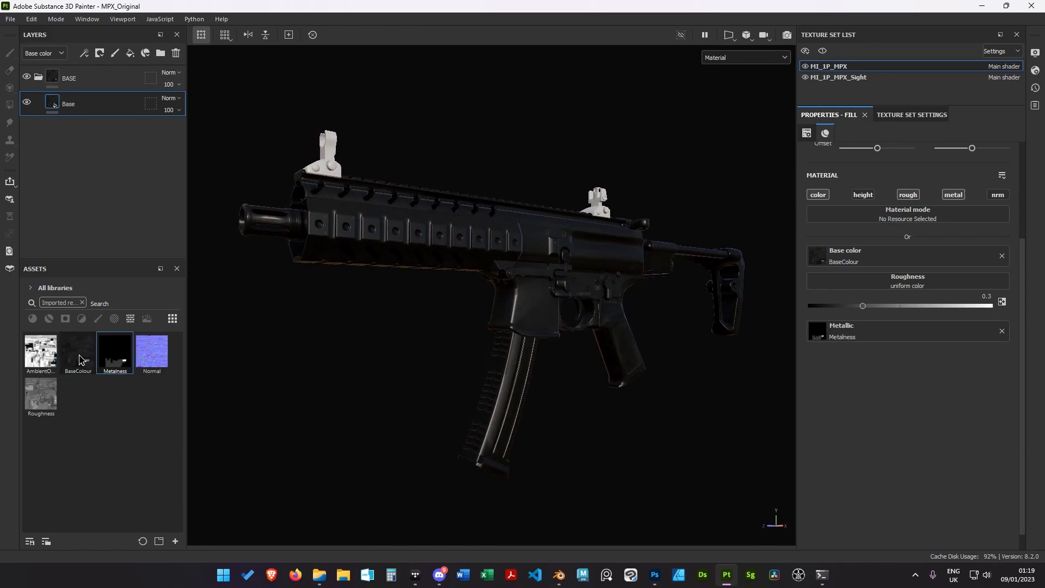
drag(45, 416, 897, 284)
alt+drag(536, 261, 446, 278)
scroll(479, 321, up, 3)
alt+drag(478, 321, 493, 234)
scroll(525, 306, up, 4)
alt+drag(523, 306, 485, 277)
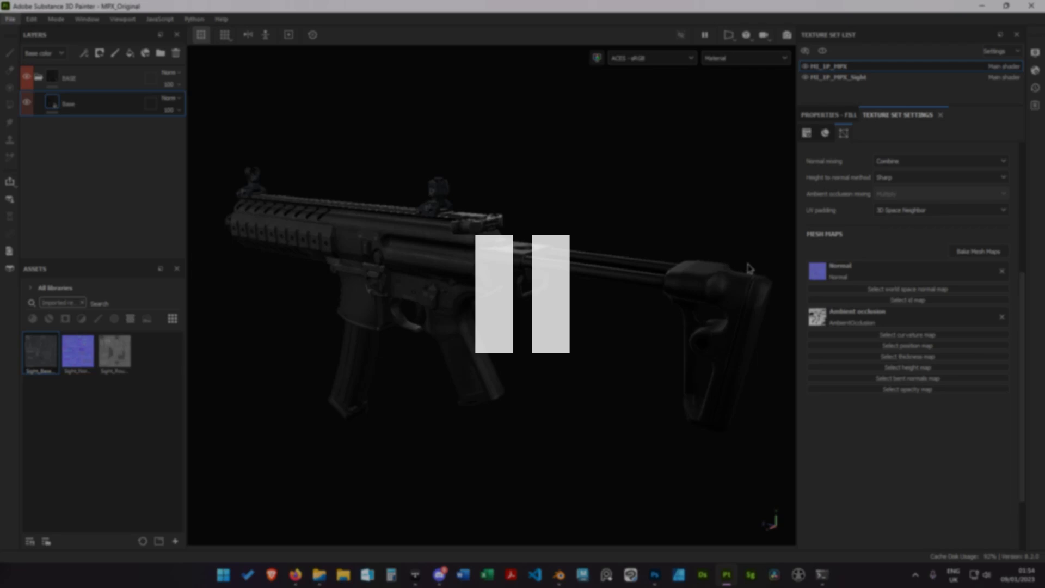
Bake the MI_1P_MPX curvature, position and thickness maps at an output size of 4096, leaving ambient occlusion out
click(961, 254)
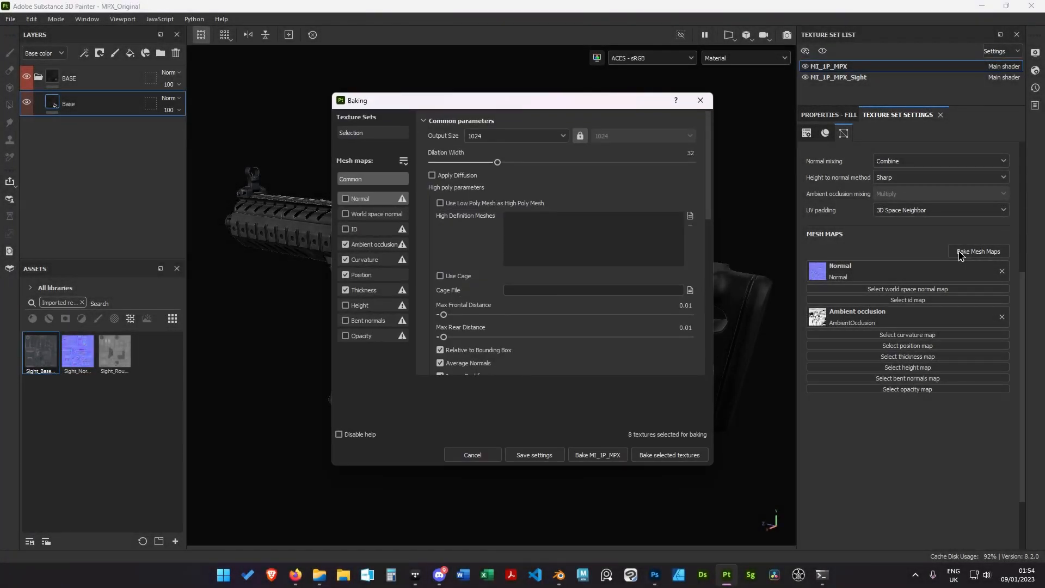
click(561, 136)
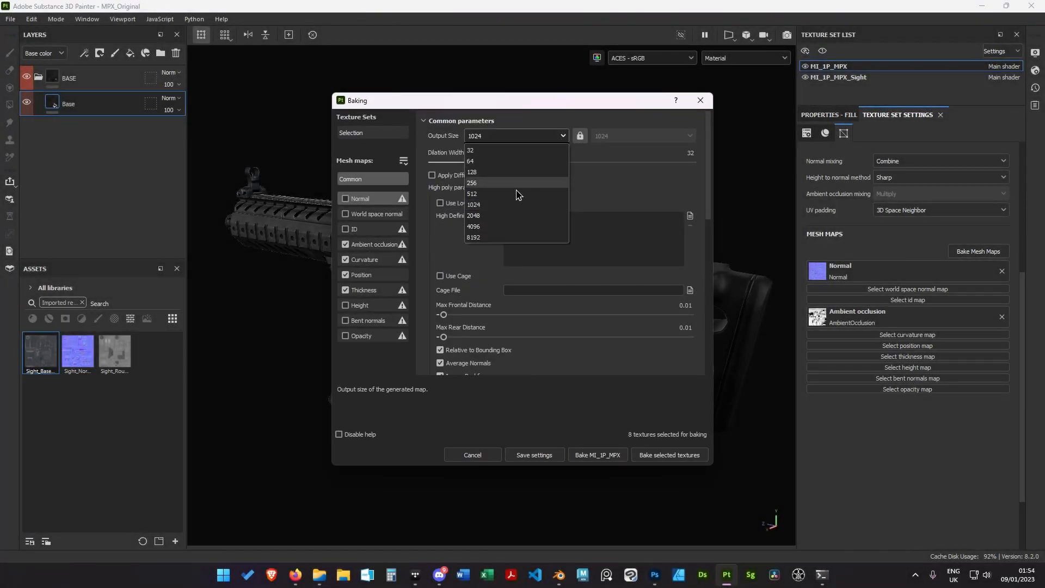
click(499, 227)
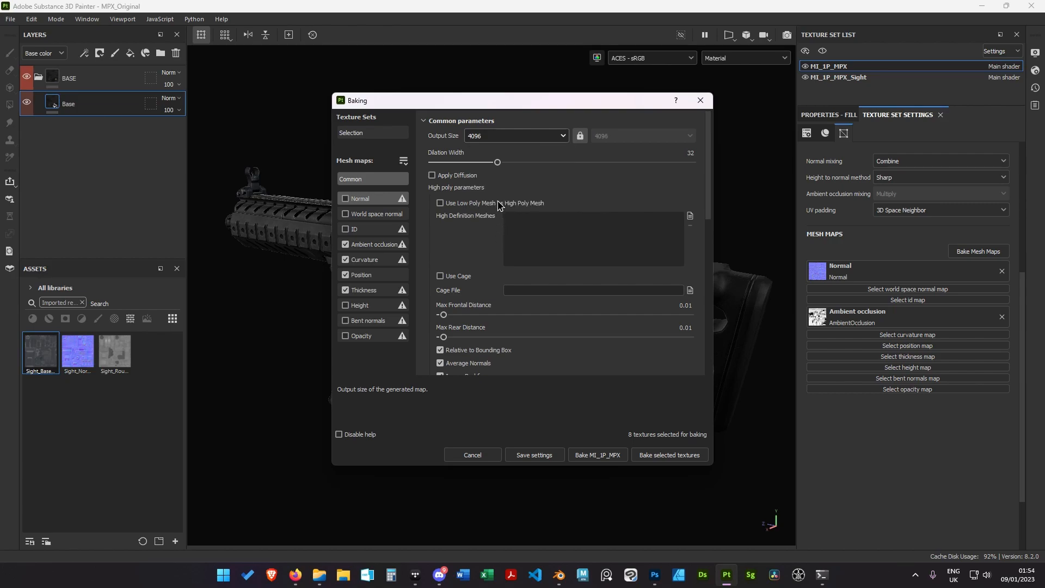
click(345, 244)
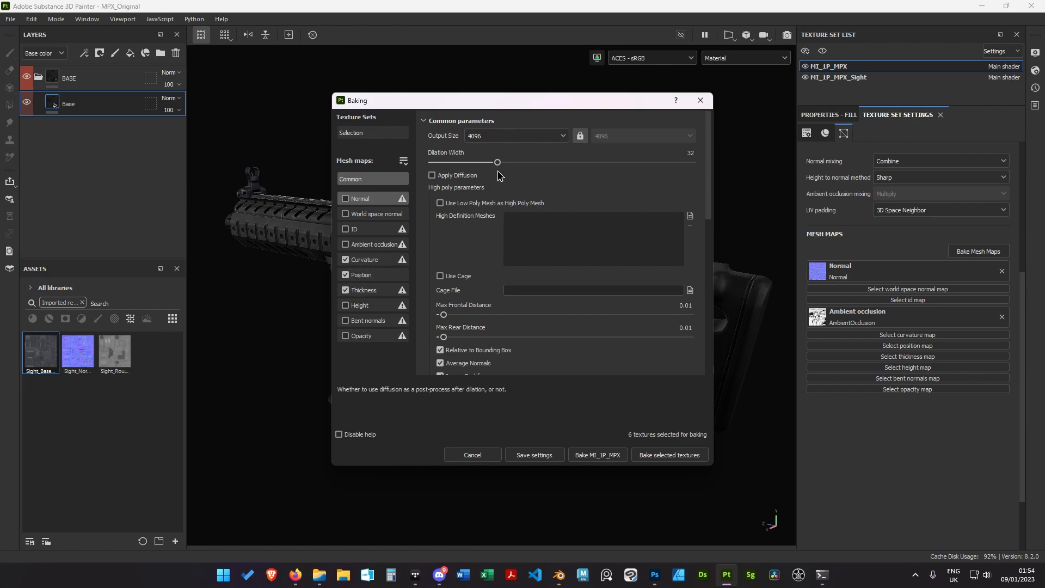
click(597, 455)
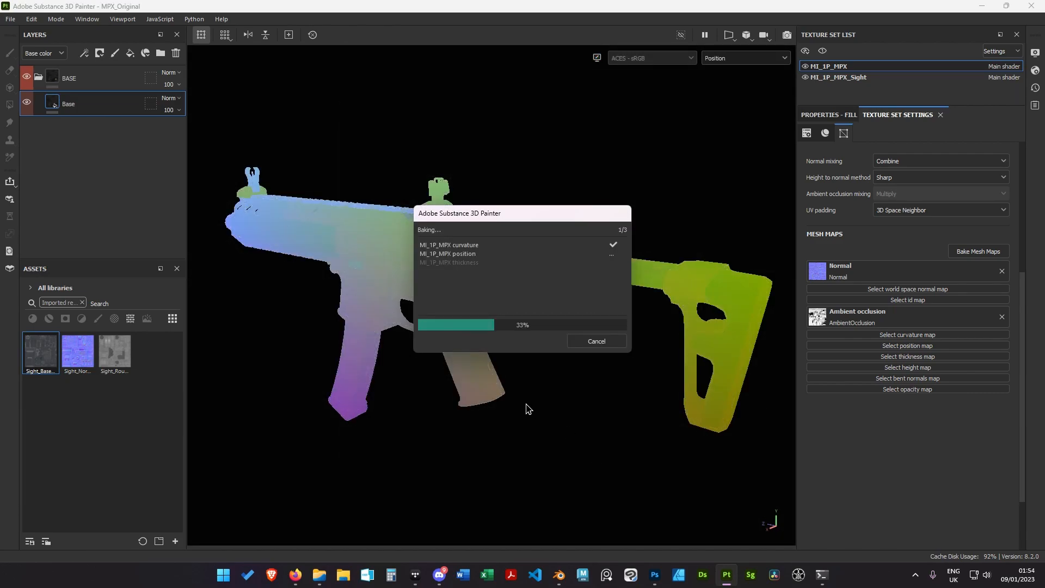
click(600, 344)
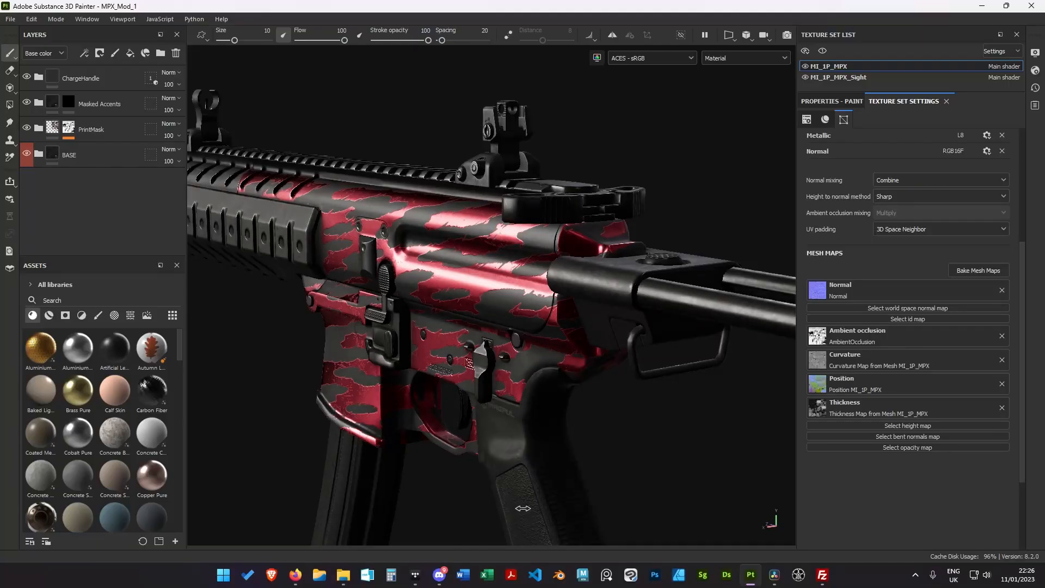
Open the texture export settings and set the global file type to targa
shift+right_drag(511, 506, 525, 508)
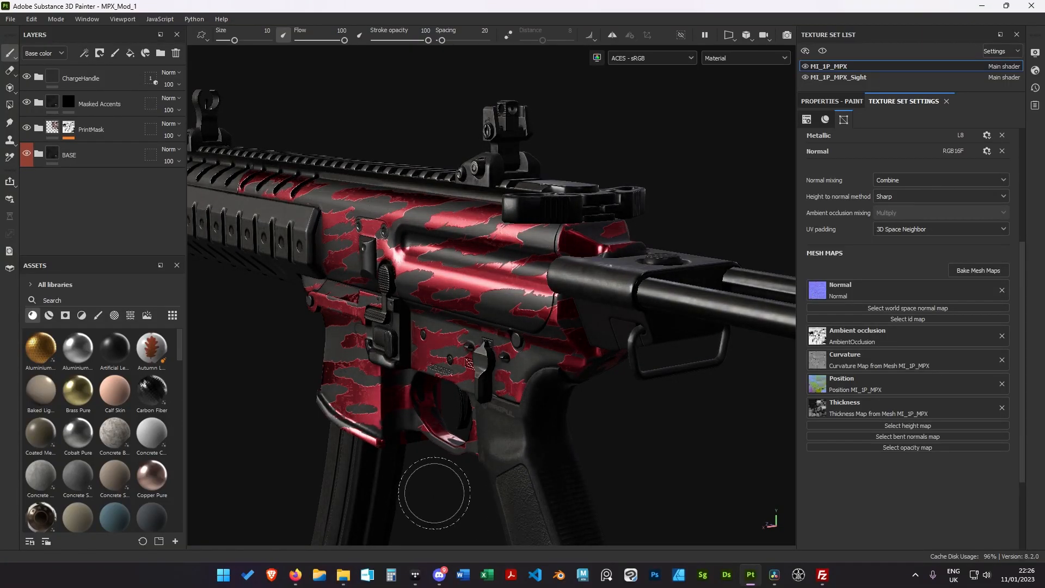
click(10, 18)
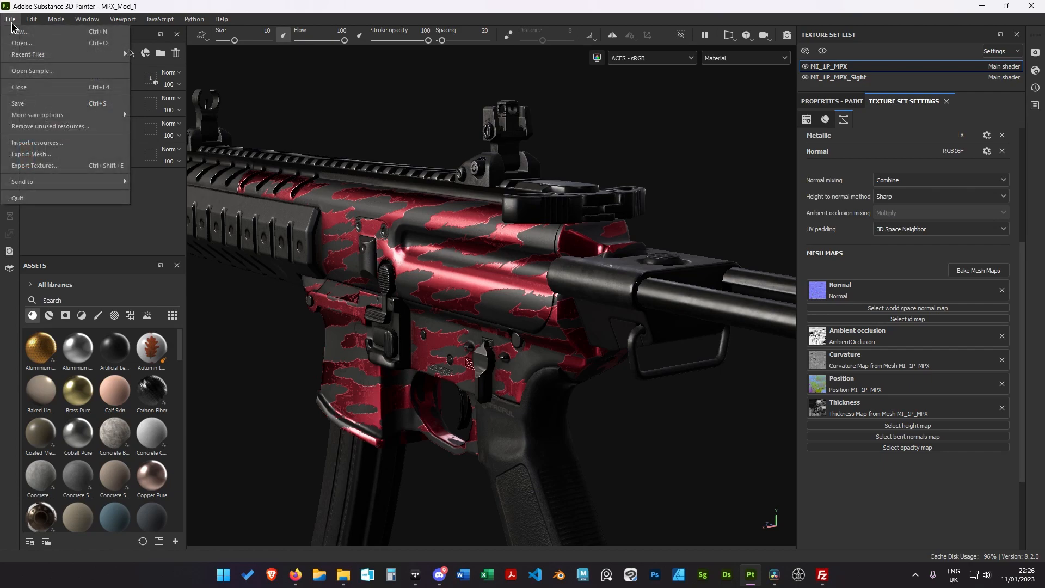
click(60, 165)
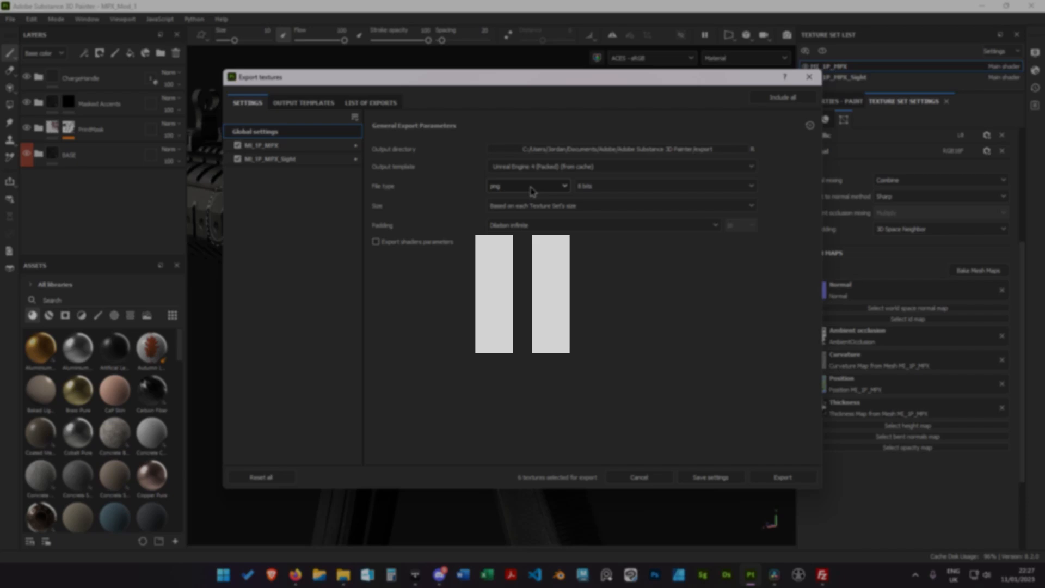
click(531, 187)
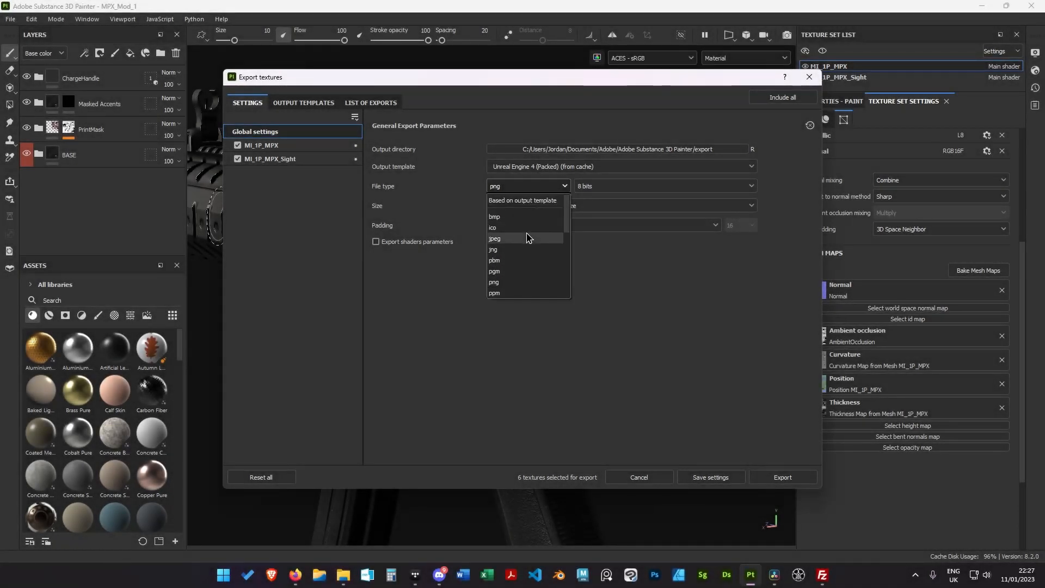
scroll(523, 276, down, 3)
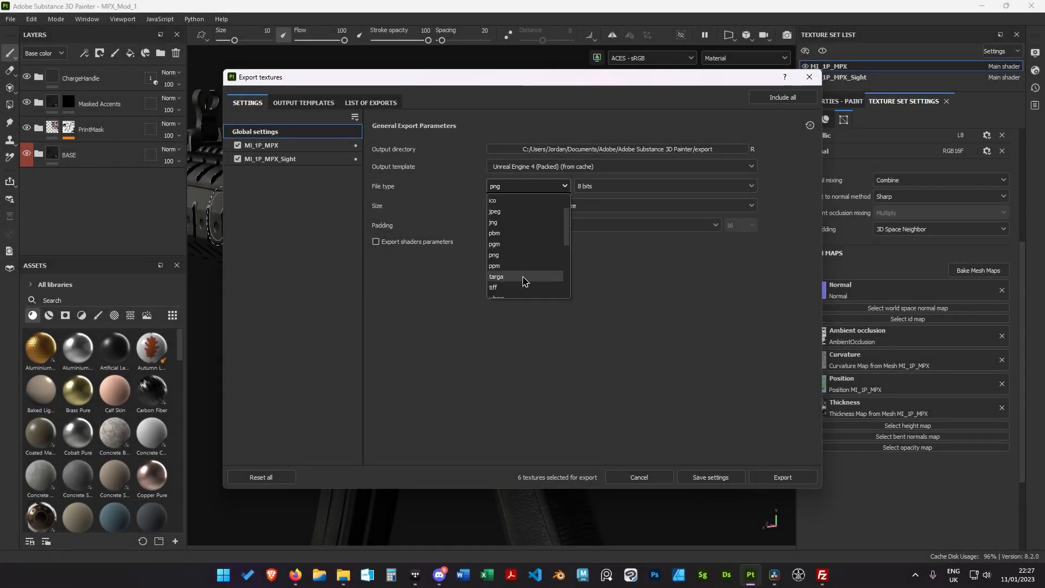
click(522, 277)
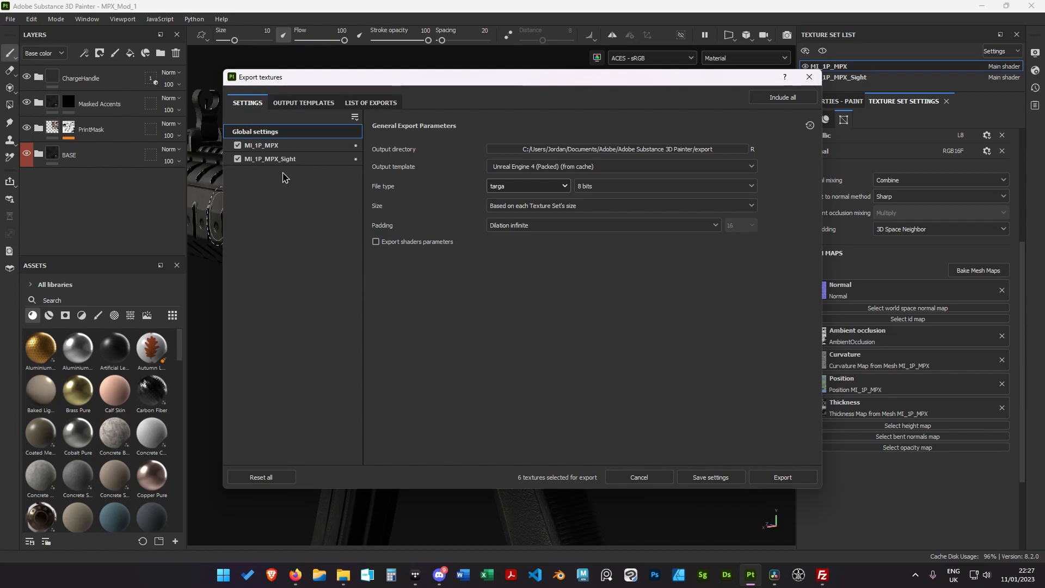
Check the MI_1P_MPX and MI_1P_MPX_Sight export settings, override the sight's size with its 1024x1024 texture set size and keep the normal maps at 8 bits + dithering
click(294, 146)
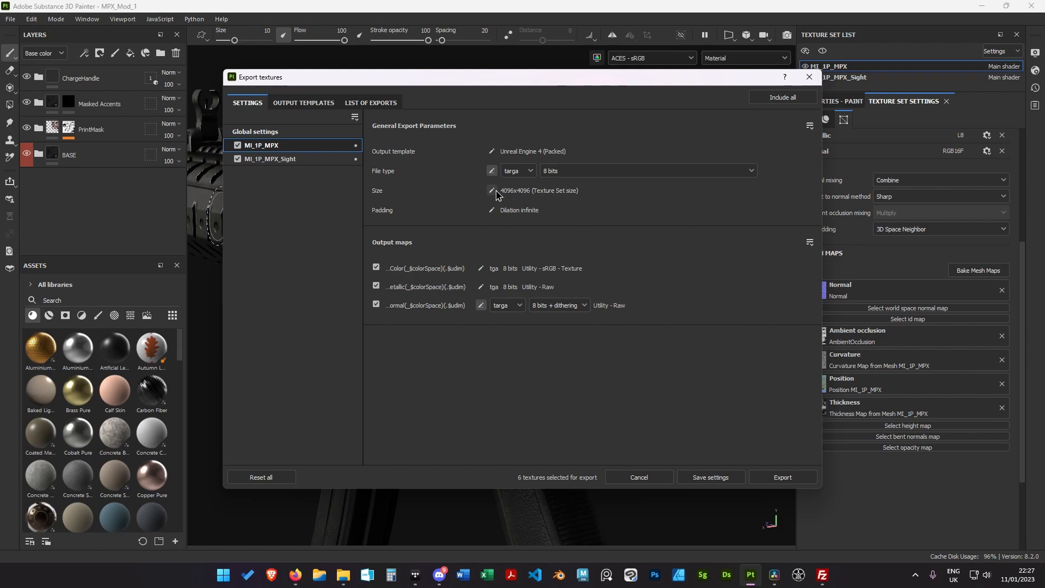
click(296, 159)
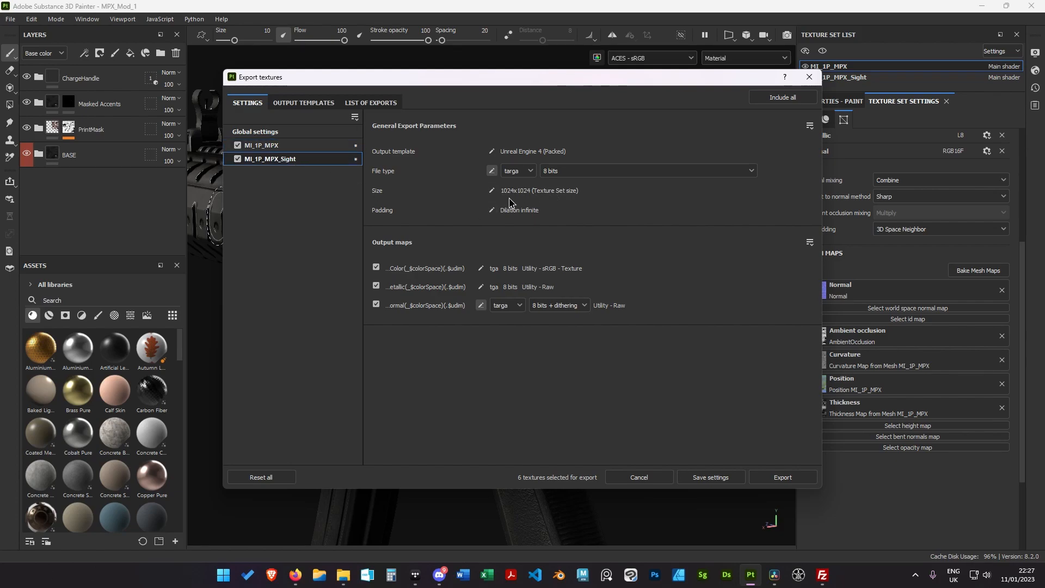
click(492, 191)
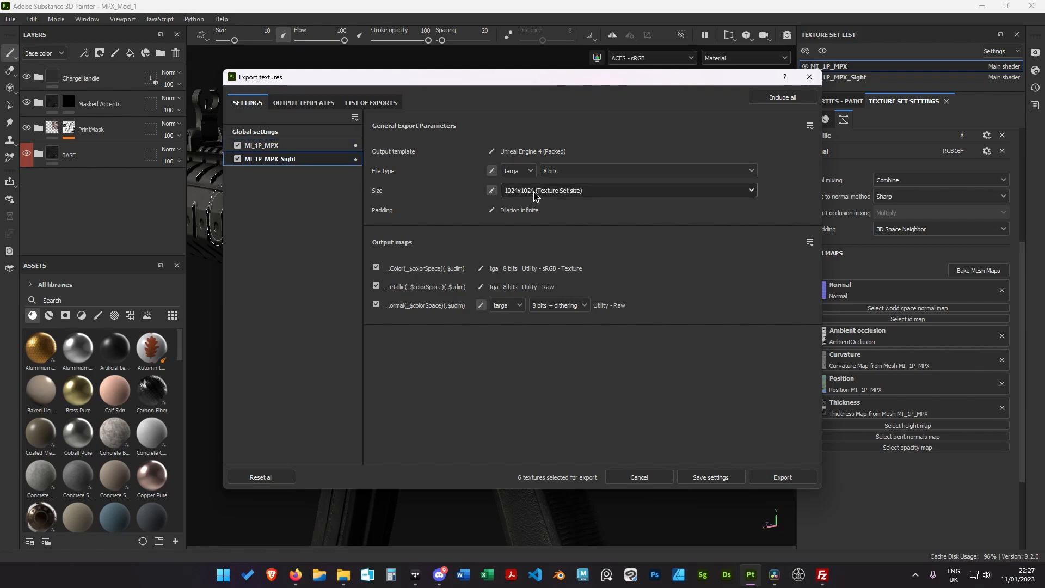
click(294, 149)
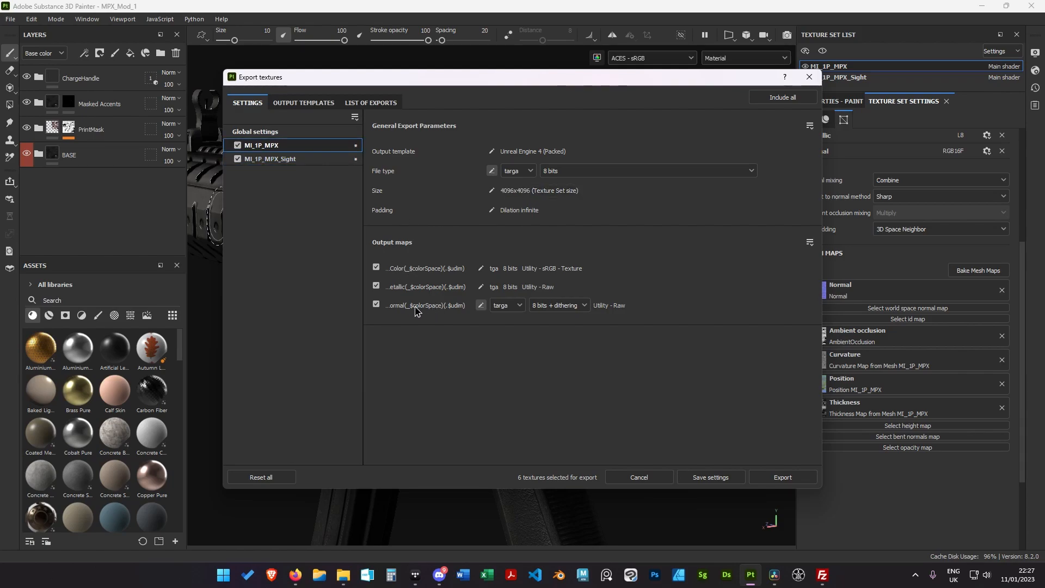
click(560, 306)
click(572, 309)
click(296, 159)
click(542, 310)
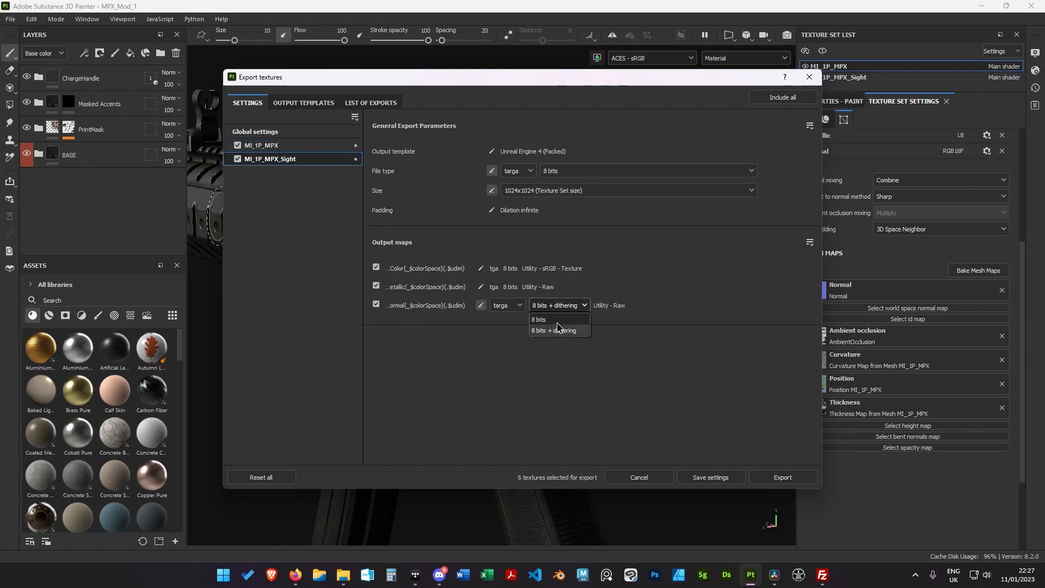
click(560, 330)
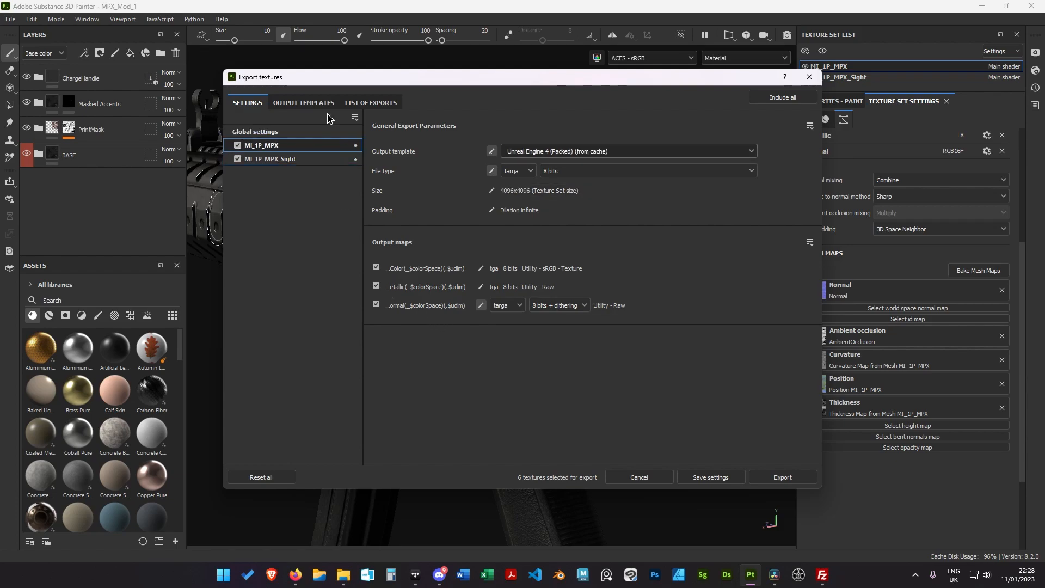
Remove the Emissive output map from the Unreal Engine 4 (Packed) output template
click(314, 103)
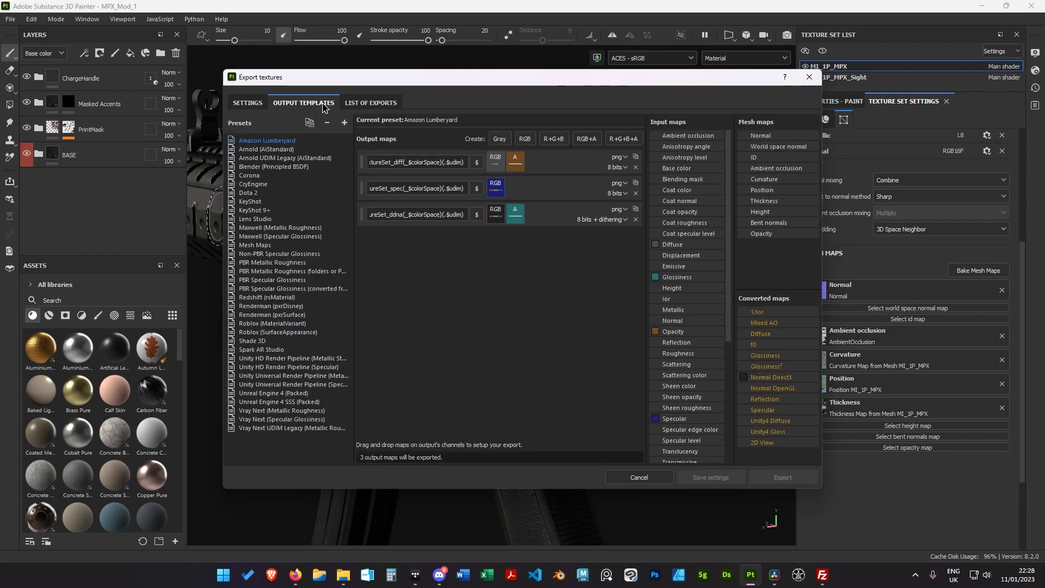
click(295, 393)
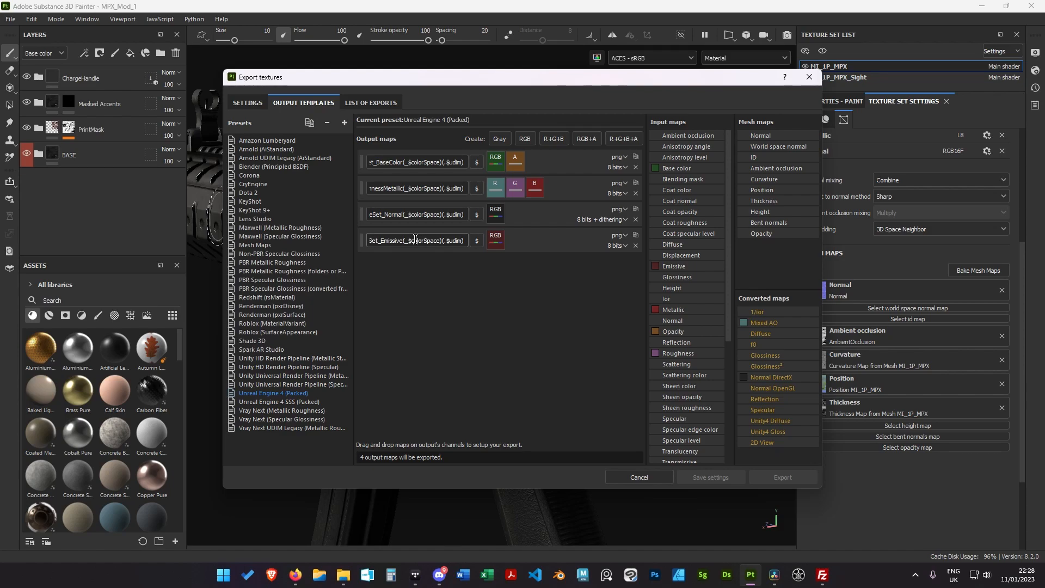
click(636, 245)
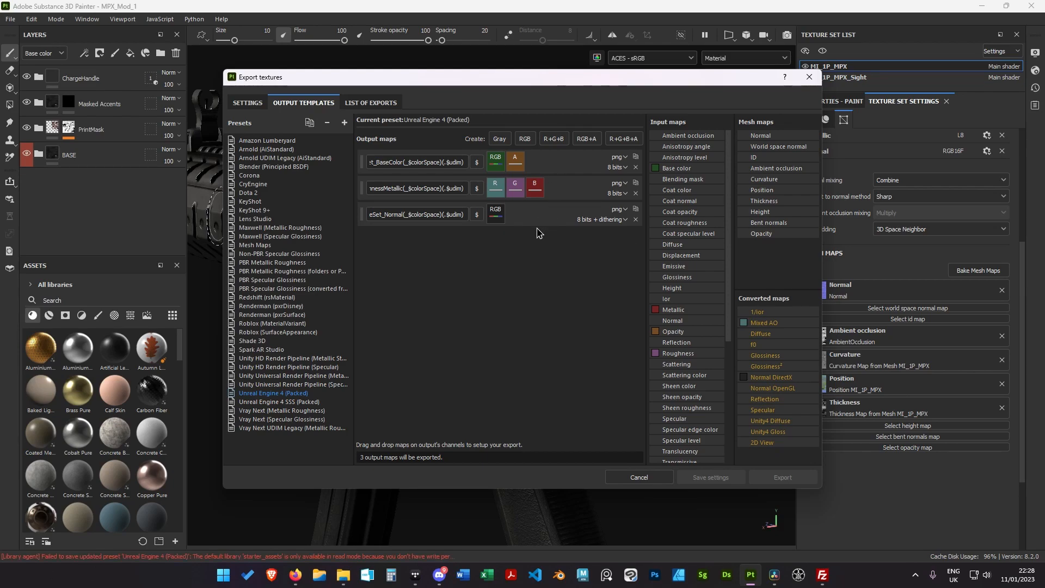
Review the list of exports, export the textures of both texture sets and open the output directory
click(370, 103)
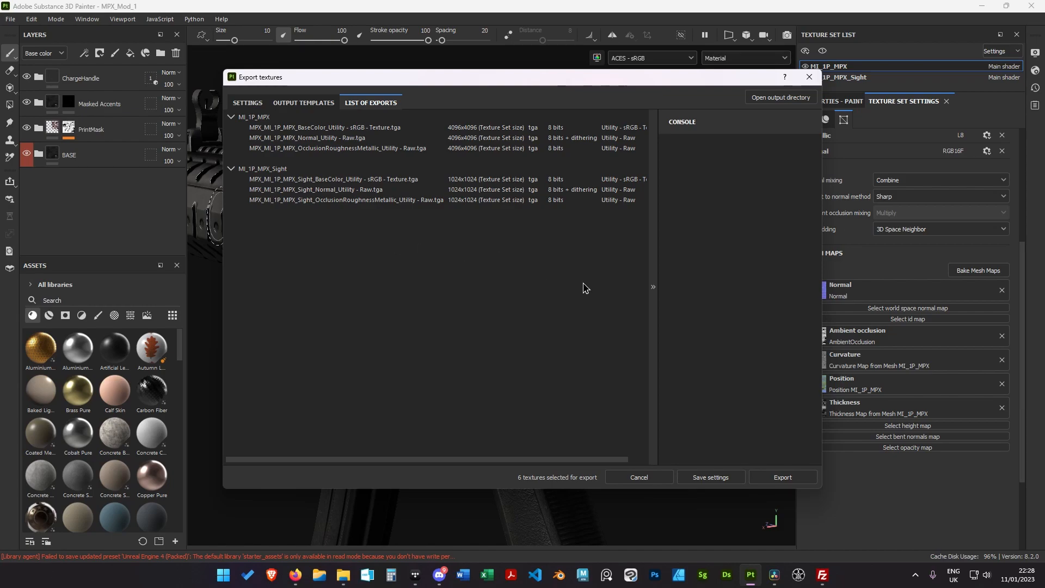
click(776, 478)
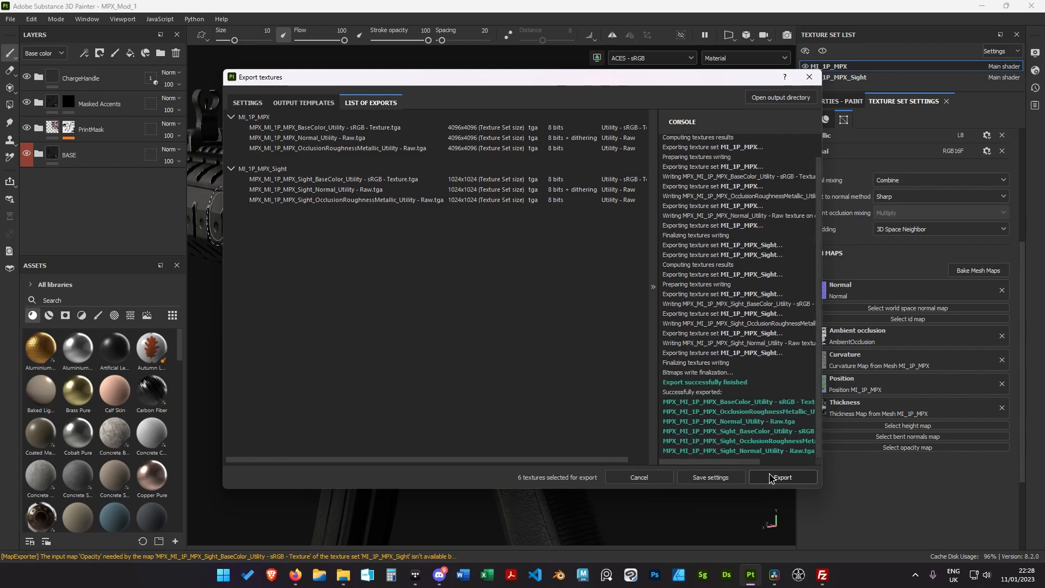
click(787, 98)
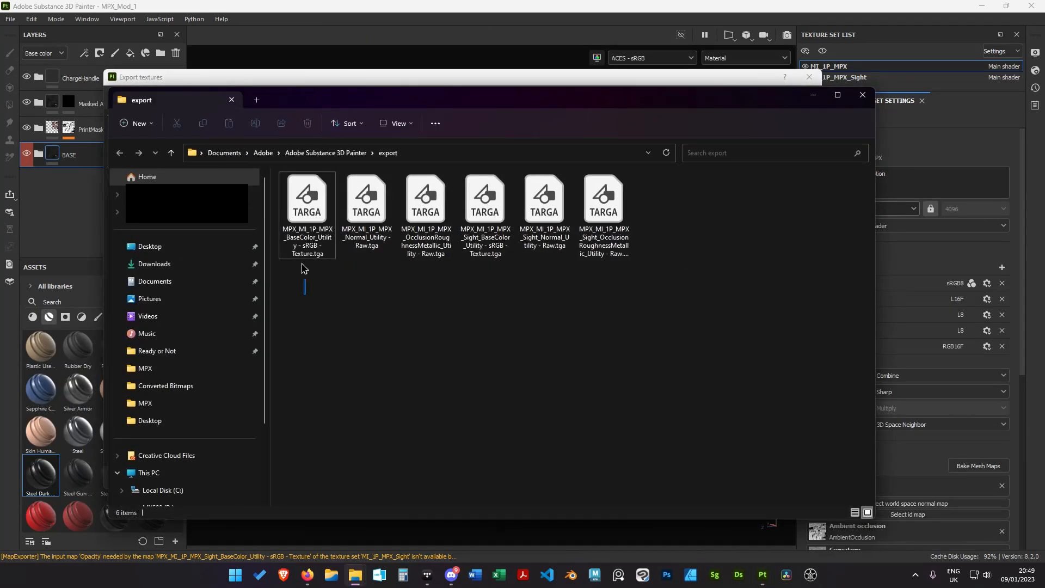
Transfer all exported TGA textures into the MPX project's Finished Bitmaps folder and widen the name column to show the full file names
drag(303, 263, 669, 250)
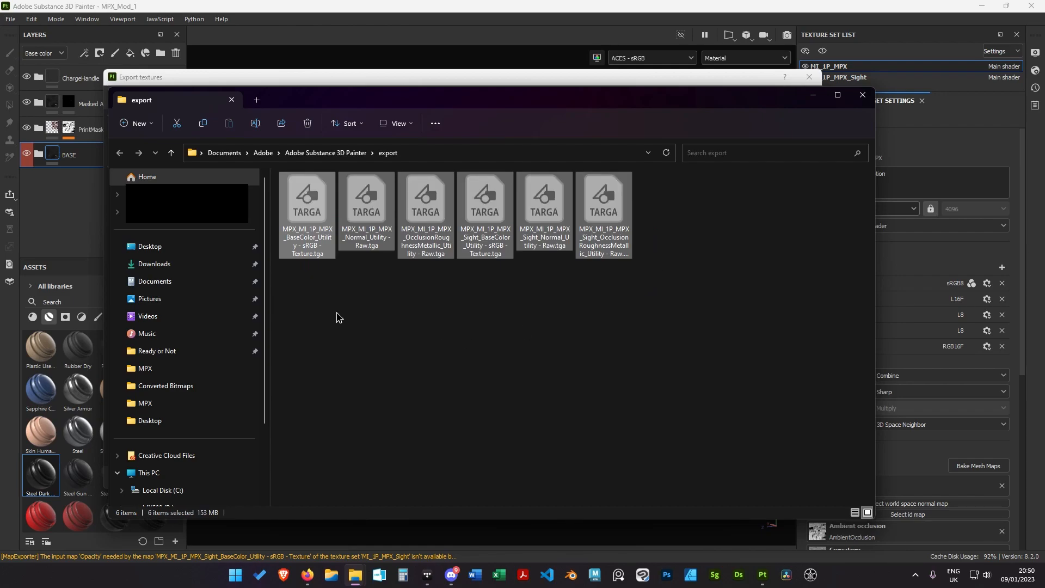
click(856, 103)
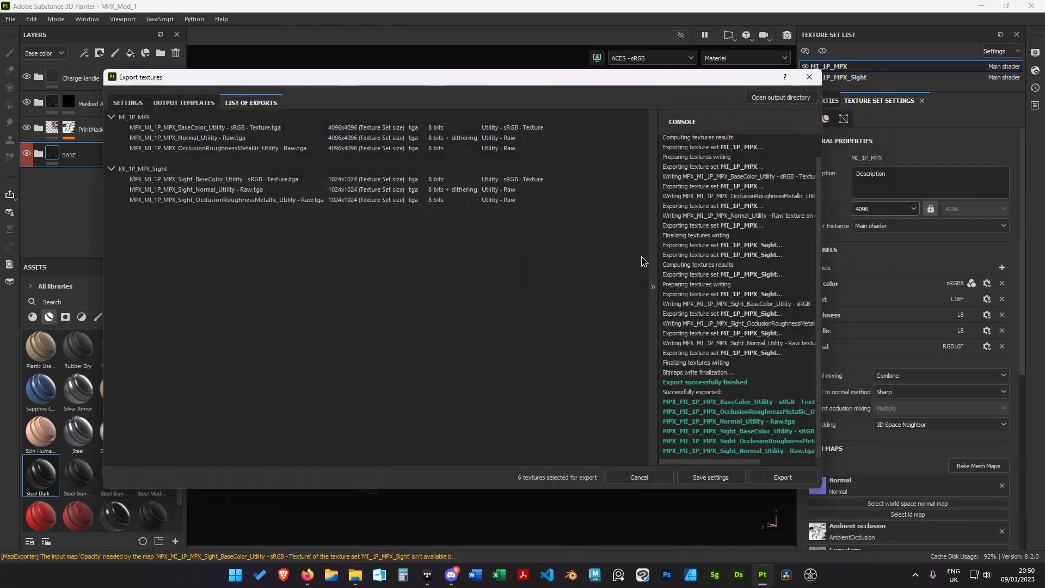
click(355, 574)
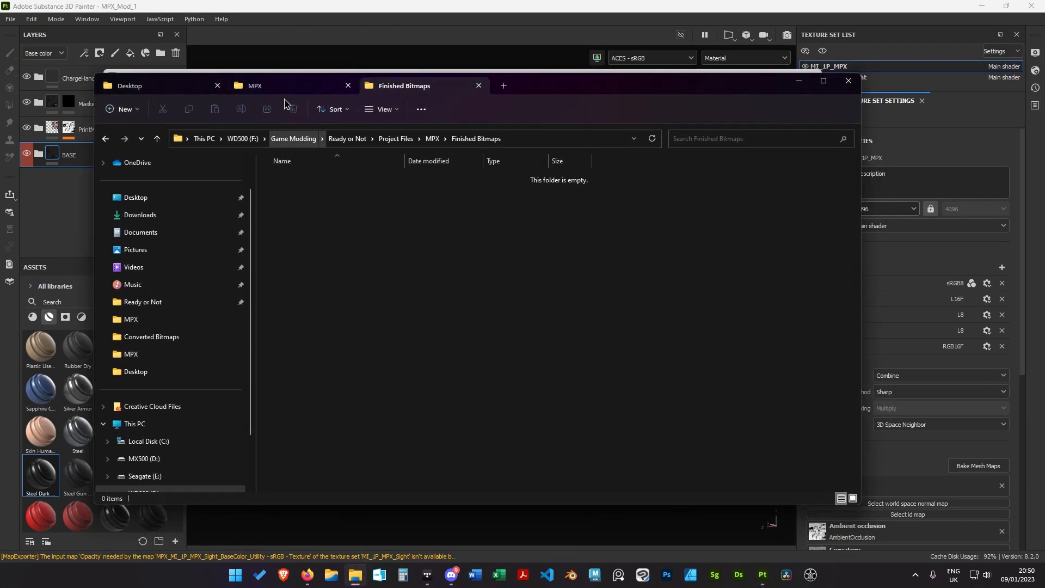
click(263, 85)
click(406, 86)
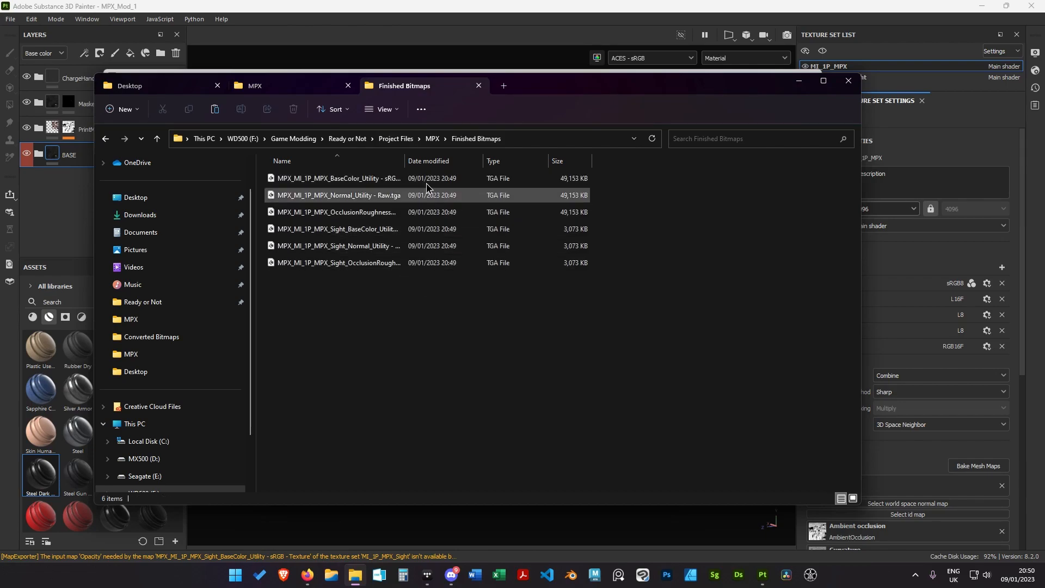
drag(405, 160, 497, 159)
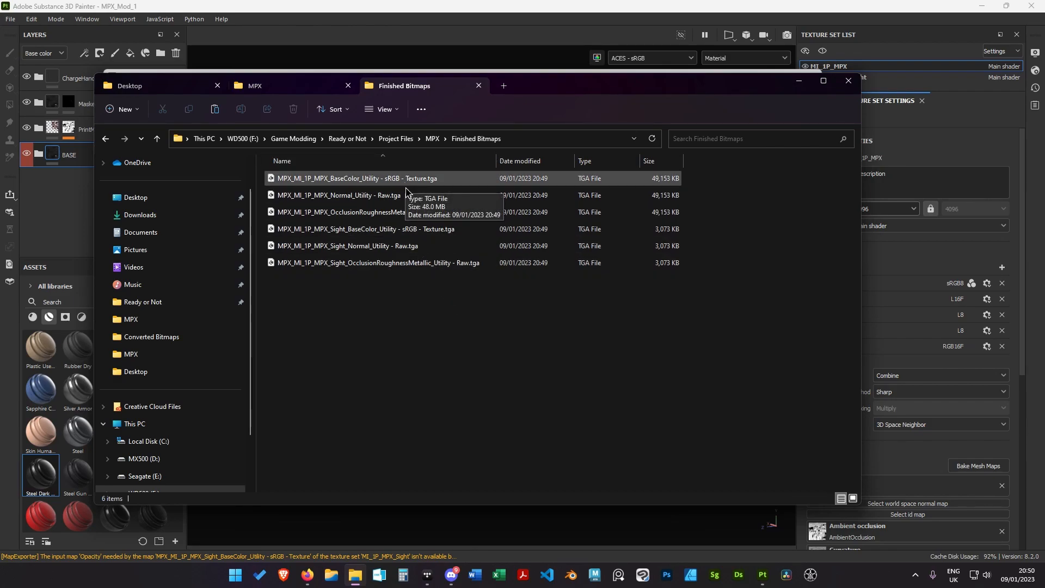
Rename the exported MPX BaseColor texture in Finished Bitmaps to T_MPX_B.tga, using the file name of the original game texture
click(318, 87)
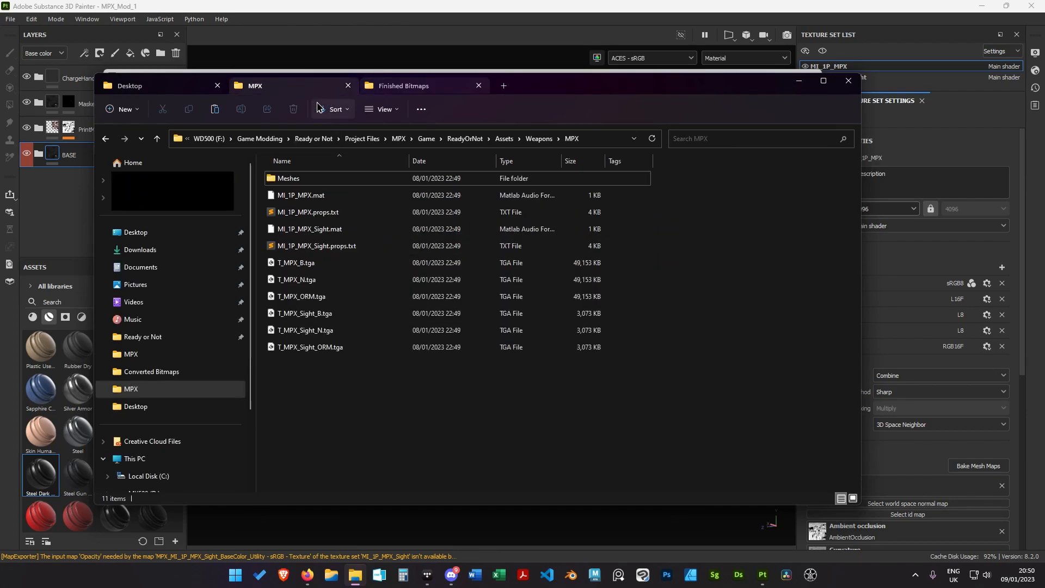
click(312, 264)
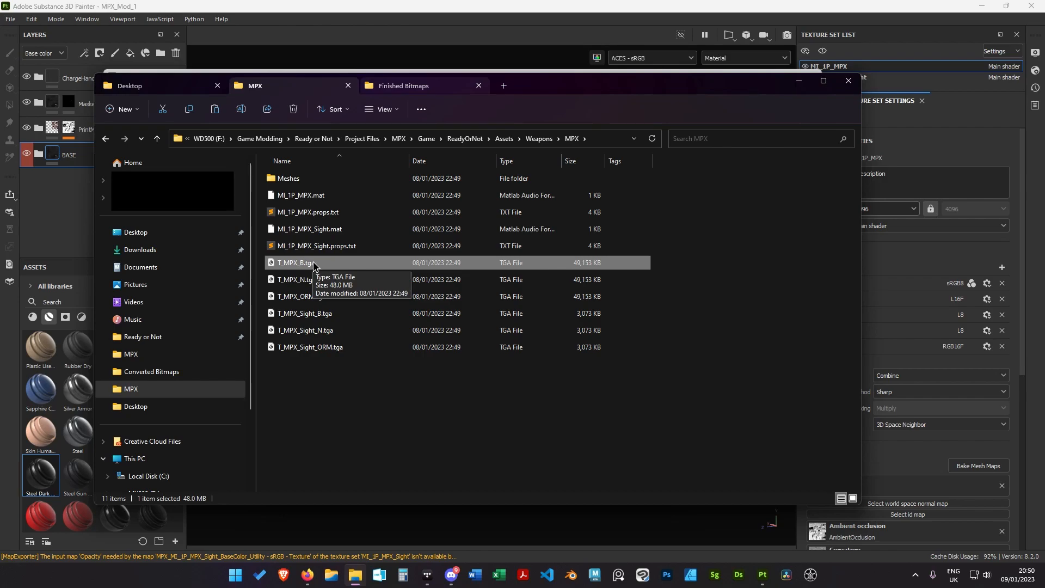
key(F2)
key(Escape)
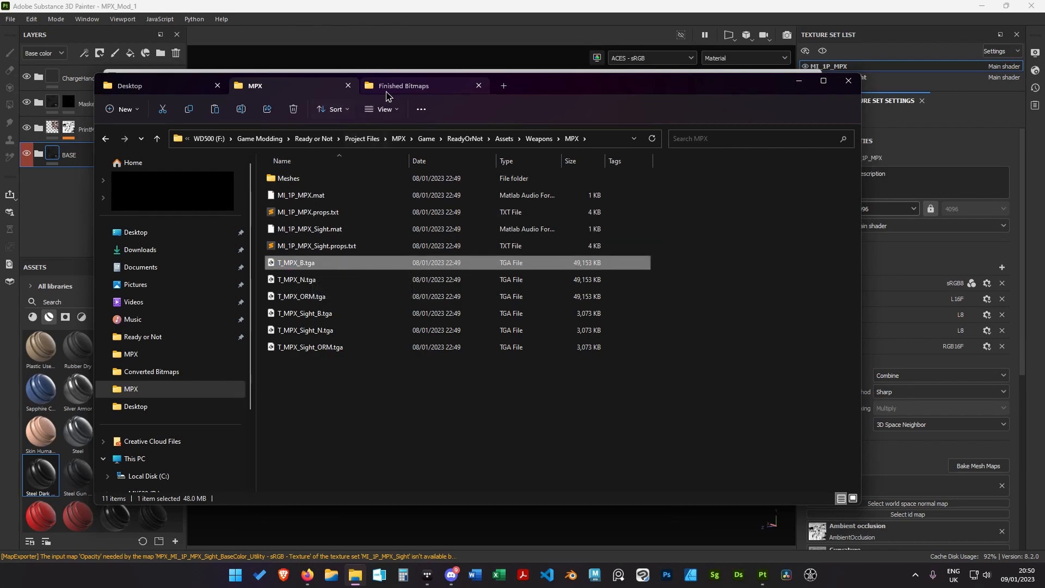
click(387, 89)
click(364, 184)
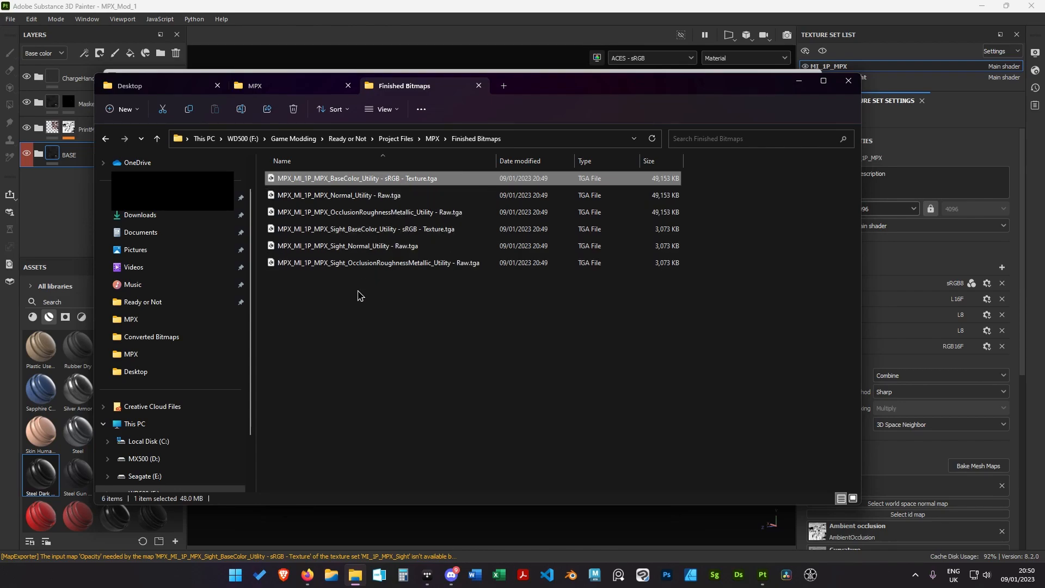
key(F2)
text(T_MPX_B.tga)
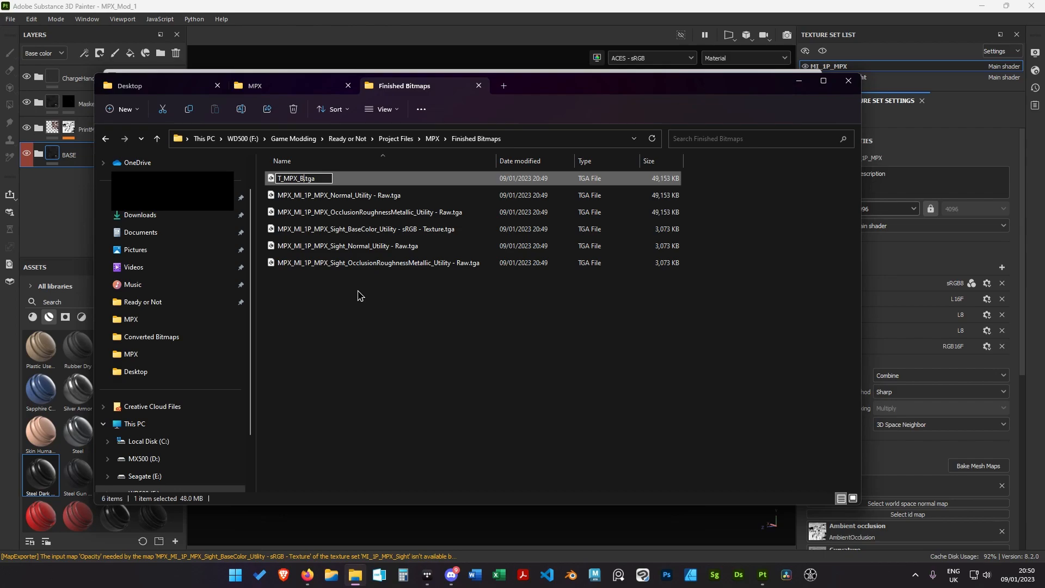
click(364, 307)
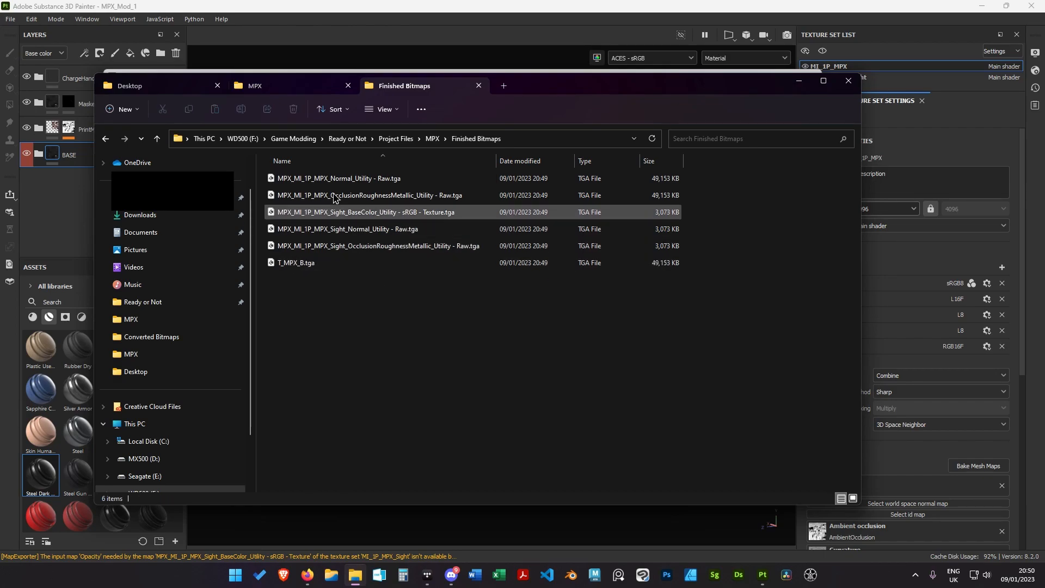
Rename the exported MPX Normal texture in Finished Bitmaps to T_MPX_N, matching the original game texture
click(297, 87)
click(342, 280)
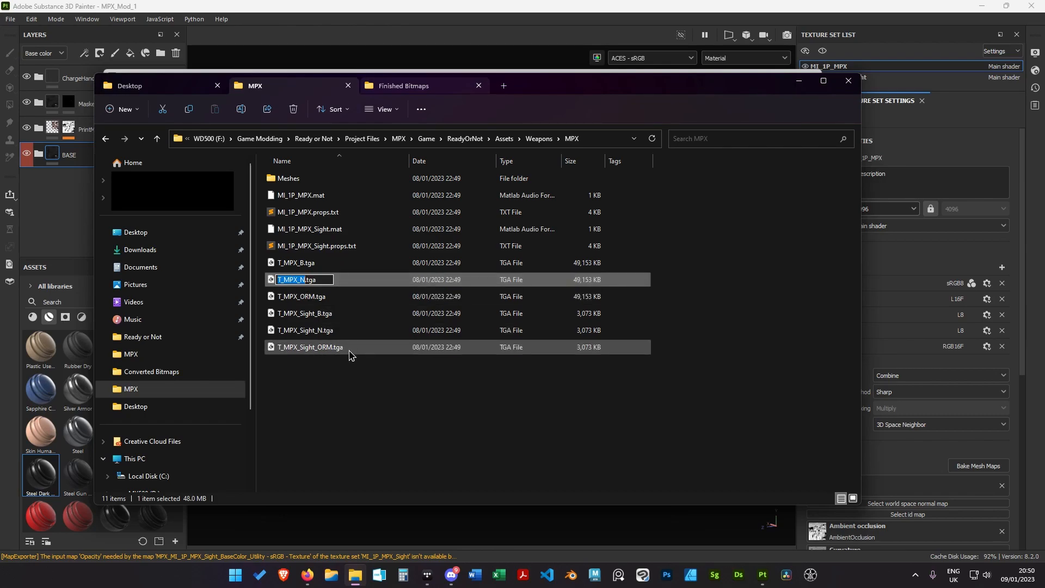
click(404, 85)
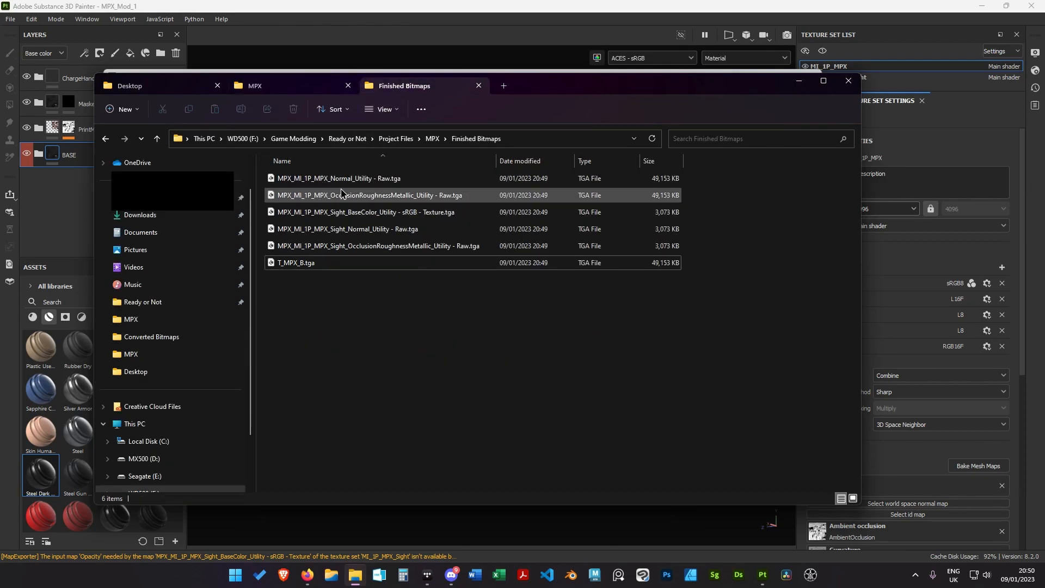
click(333, 179)
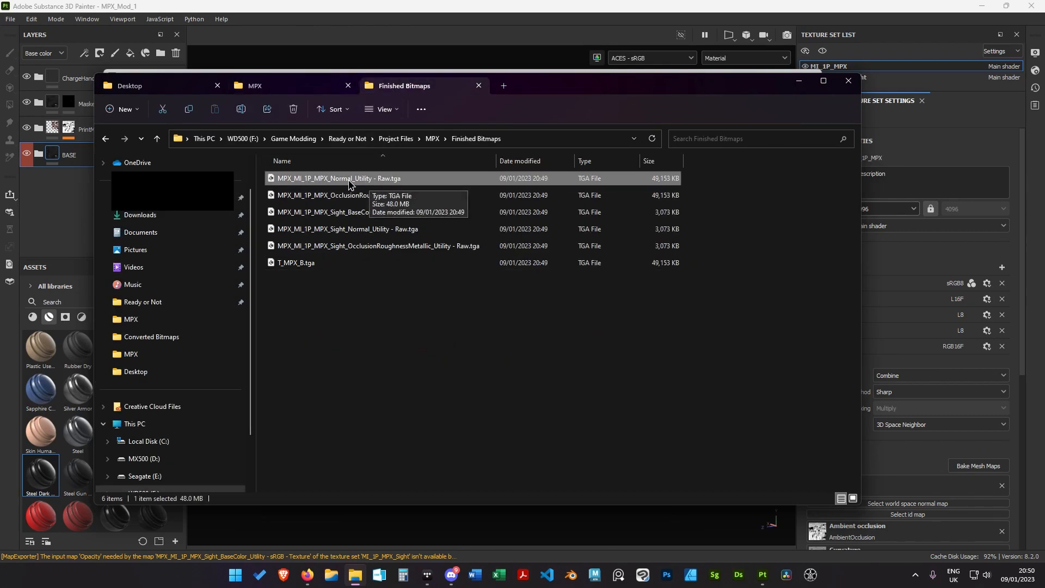
key(F2)
text(T_MPX_N)
key(Return)
Rename the exported MPX OcclusionRoughnessMetallic texture in Finished Bitmaps to T_MPX_ORM, matching the original game texture
click(272, 86)
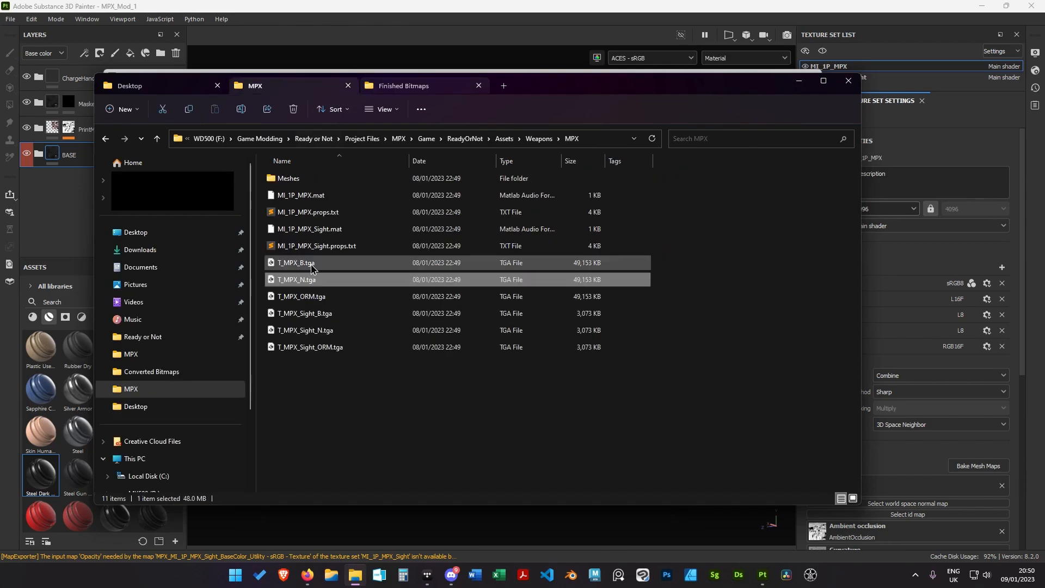
click(308, 296)
click(327, 381)
click(403, 85)
click(365, 180)
click(273, 85)
click(310, 281)
click(318, 299)
click(326, 381)
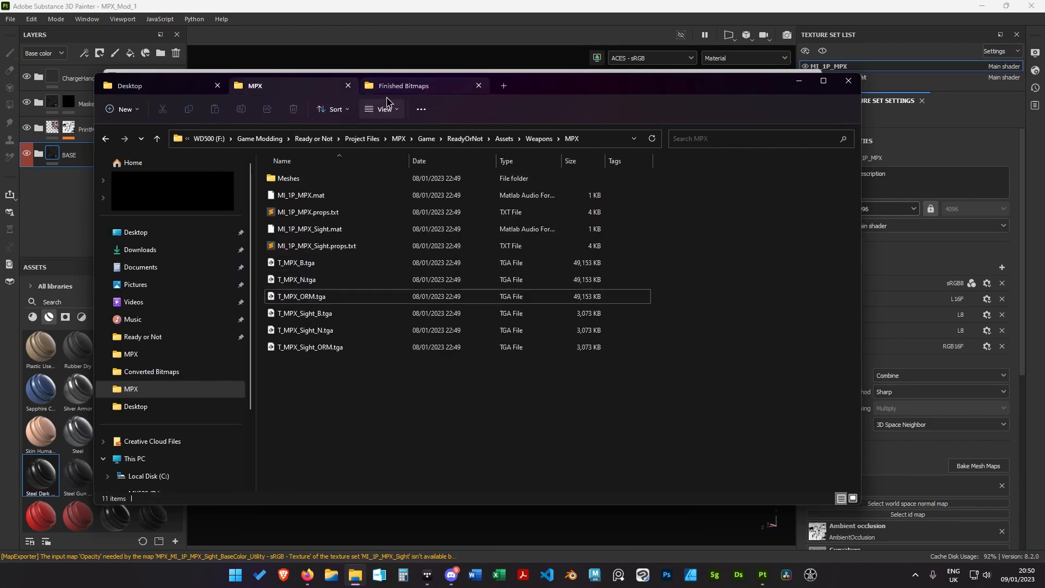
click(404, 86)
click(374, 180)
key(F2)
text(T_MPX_ORM)
click(381, 326)
Rename the exported MPX Sight BaseColor texture in Finished Bitmaps to T_MPX_Sight_B.tga, using the original game texture's file name
click(298, 86)
click(351, 313)
key(ctrl+c)
key(F2)
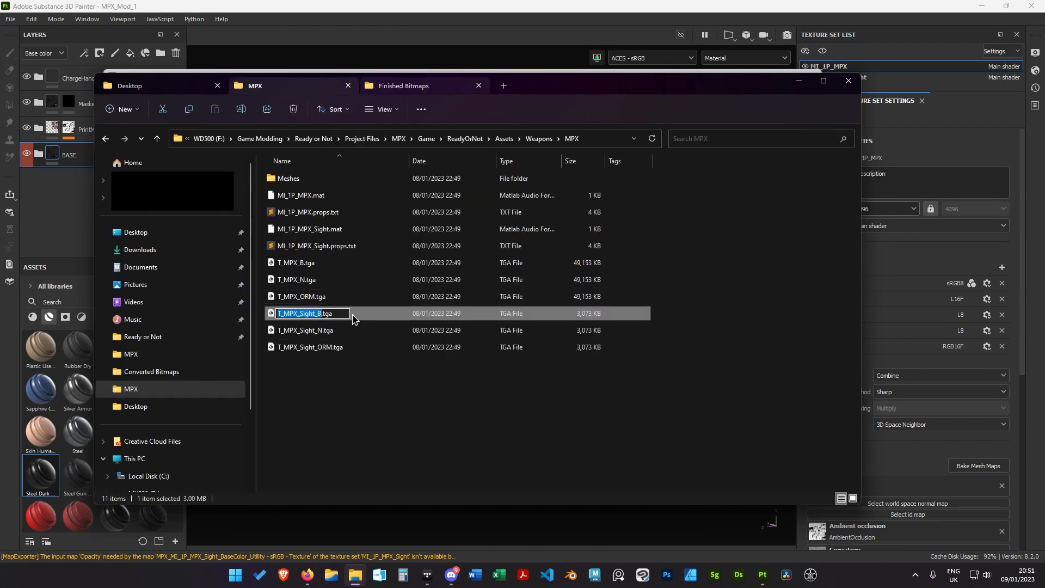
click(404, 86)
click(369, 179)
key(F2)
key(ctrl+v)
click(403, 297)
Rename the exported MPX Sight Normal texture in Finished Bitmaps to T_MPX_Sight_N, matching the original game texture
click(272, 85)
click(348, 333)
click(404, 86)
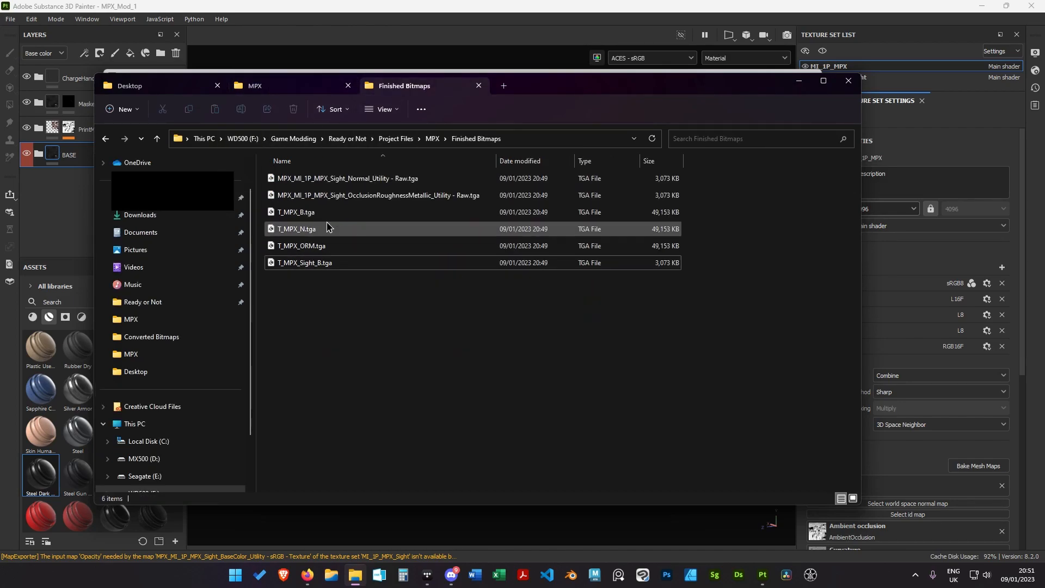
click(360, 180)
key(F2)
text(T_MPX_Sight_N)
click(370, 315)
Rename the exported MPX Sight OcclusionRoughnessMetallic texture in Finished Bitmaps to T_MPX_Sight_ORM, matching the original game texture
click(283, 86)
click(338, 347)
click(404, 86)
click(327, 180)
key(F2)
text(T_MPX_Sight_ORM)
click(350, 313)
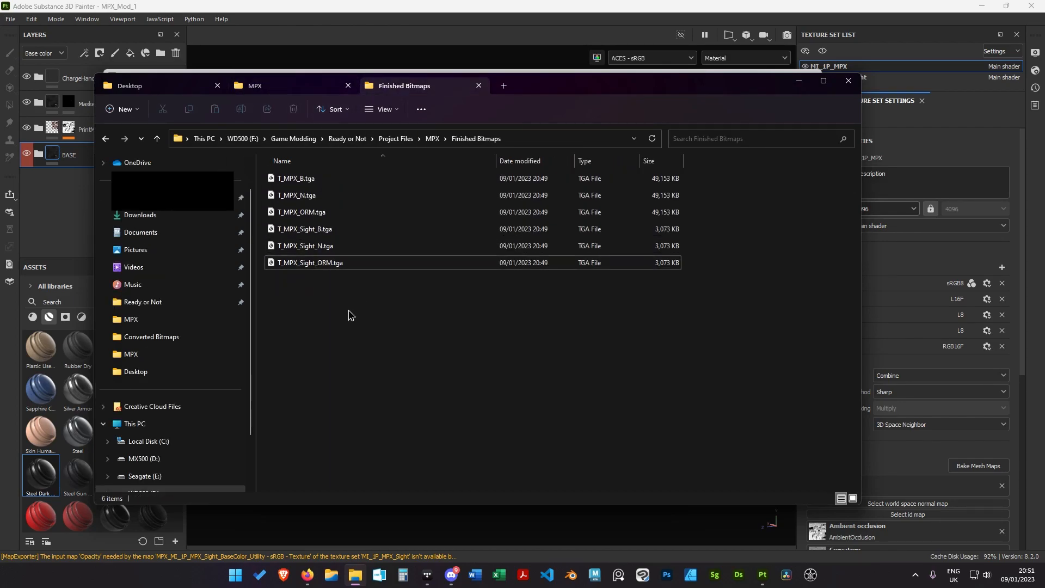
drag(423, 321, 307, 179)
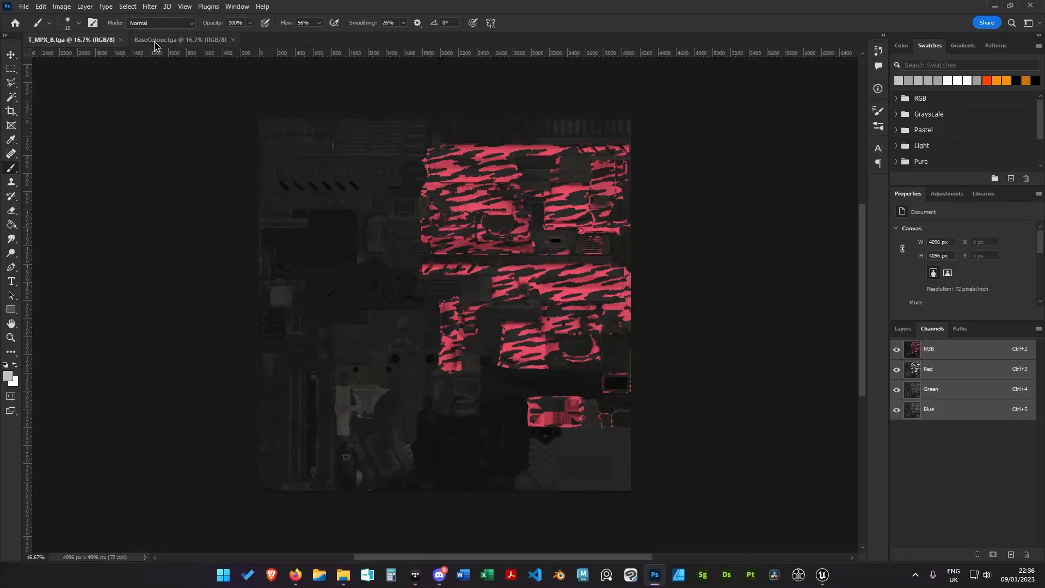
In Photoshop, compare the tan patch area of BaseColour.tga with the same area of T_MPX_B.tga up close
click(155, 41)
click(100, 41)
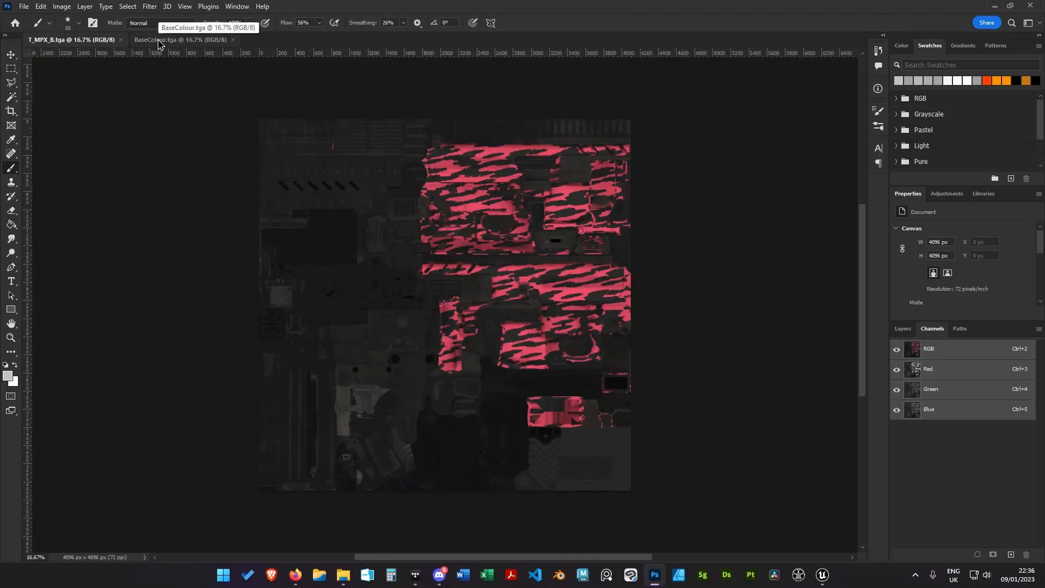
click(153, 41)
alt+scroll(566, 419, up, 20)
click(98, 41)
alt+scroll(582, 428, up, 17)
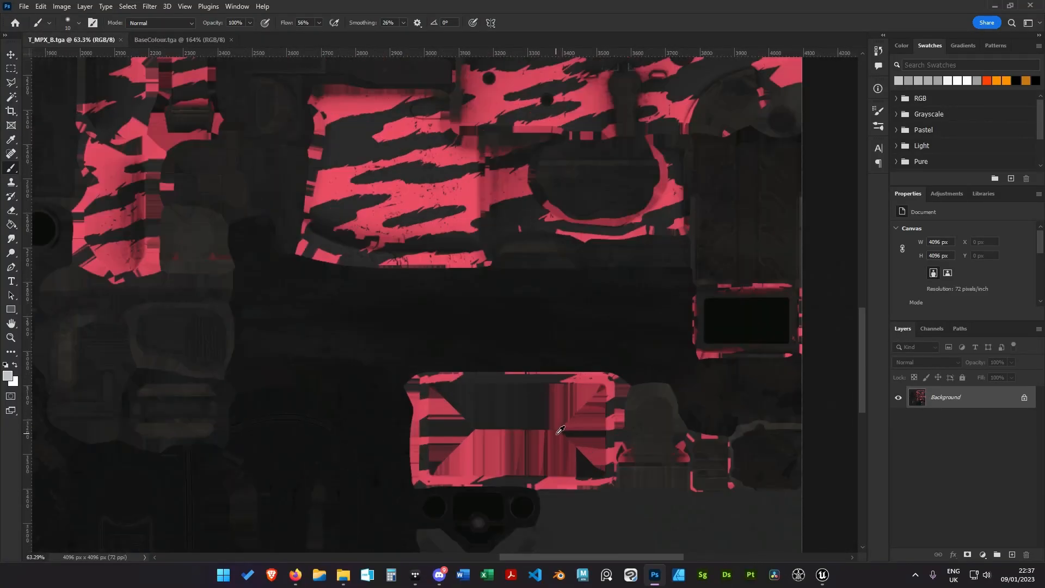
Outline the dark-bordered panel around the tan patch in BaseColour.tga with a closed Polygonal Lasso selection
click(220, 44)
key(l)
click(197, 192)
click(199, 487)
click(224, 488)
click(238, 485)
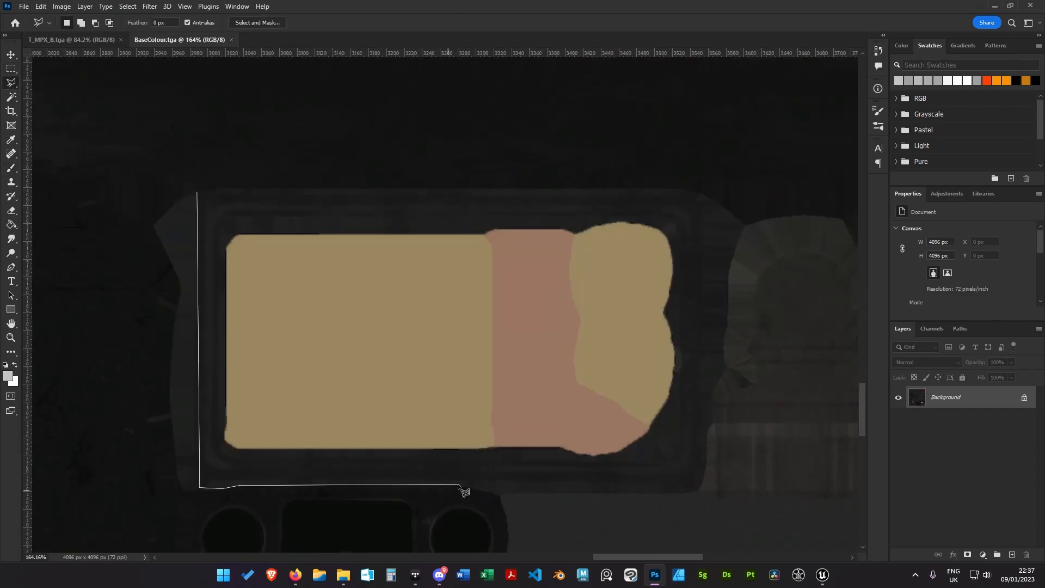
click(458, 484)
click(500, 495)
click(687, 493)
click(702, 479)
click(706, 391)
click(720, 367)
click(723, 236)
click(693, 194)
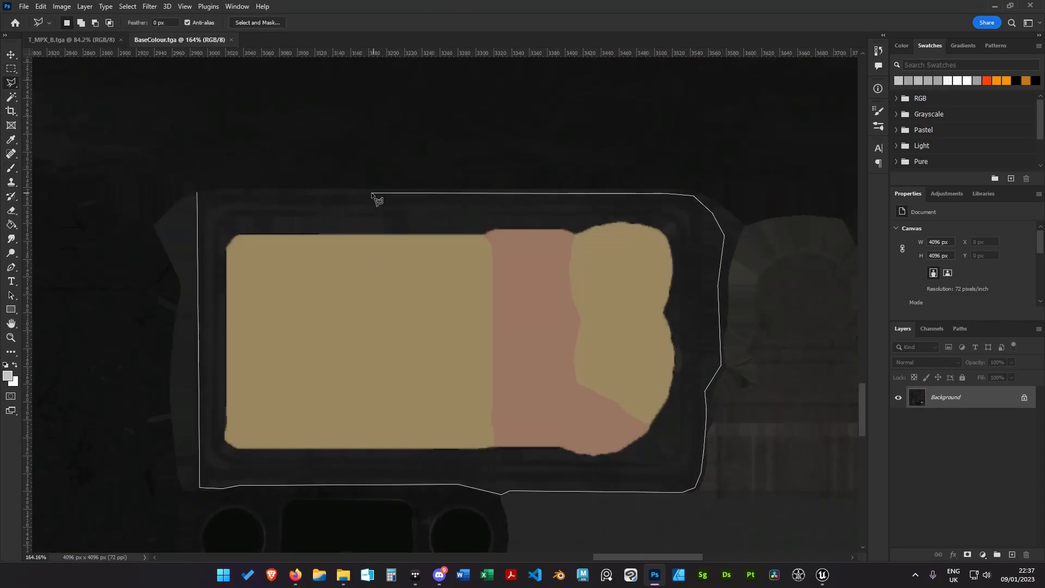
click(197, 192)
Copy the selected panel to a new layer and place it over the matching area of T_MPX_B.tga
key(ctrl+j)
key(v)
drag(944, 397, 292, 206)
drag(290, 197, 525, 383)
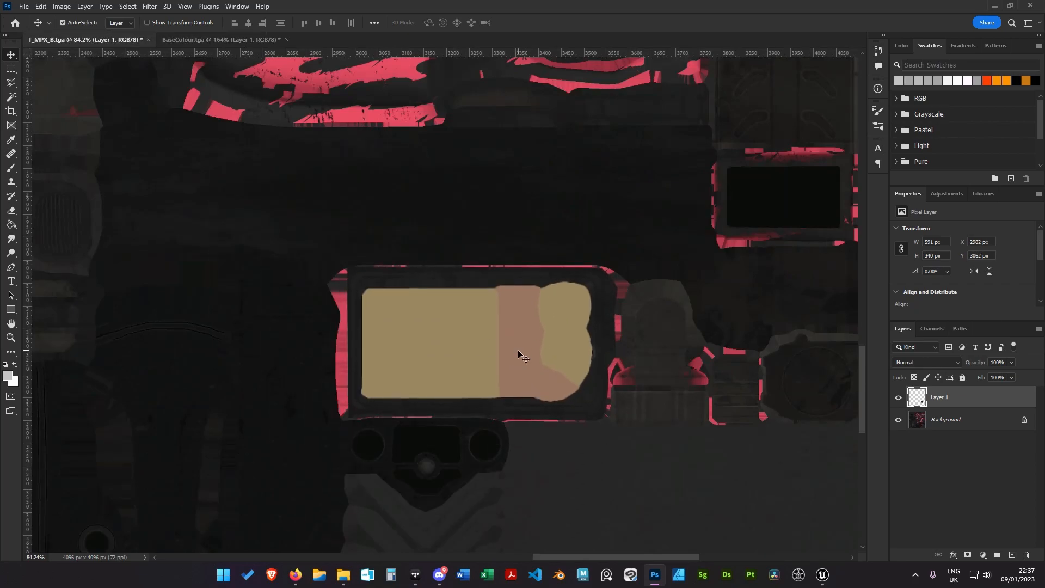
Compare the whole T_MPX_B.tga texture with BaseColour.tga to check the pasted panel's position
alt+scroll(494, 368, down, 16)
alt+scroll(482, 373, up, 1)
drag(380, 287, 445, 342)
key(ctrl+Tab)
alt+scroll(441, 364, down, 20)
drag(338, 250, 451, 317)
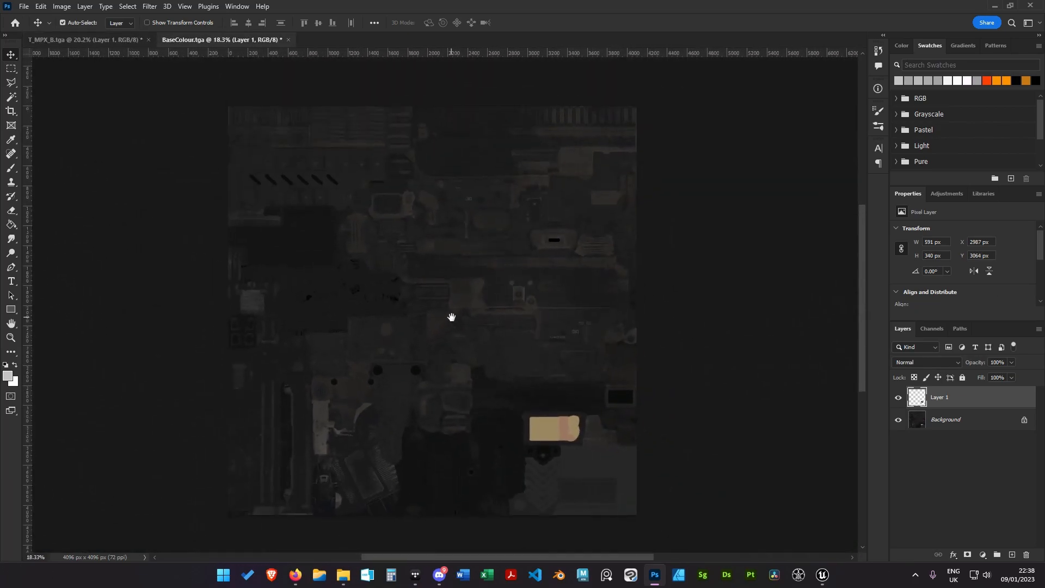
drag(452, 317, 457, 305)
alt+scroll(456, 304, up, 1)
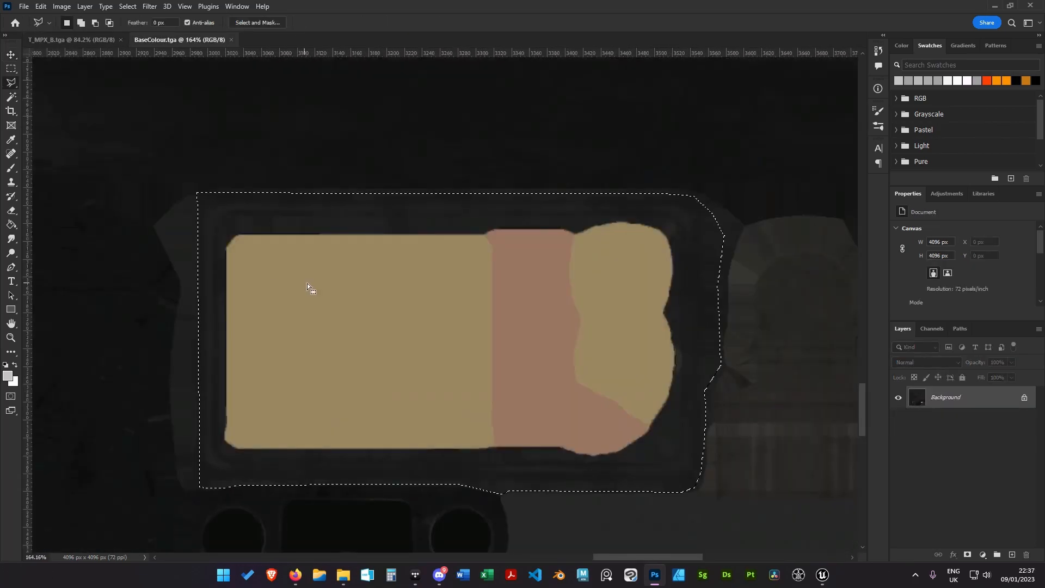
Duplicate the selected BaseColour.tga panel as a layer, transfer it into T_MPX_B.tga and nudge it into alignment with the streaked panel
key(ctrl+j)
key(v)
drag(945, 397, 525, 383)
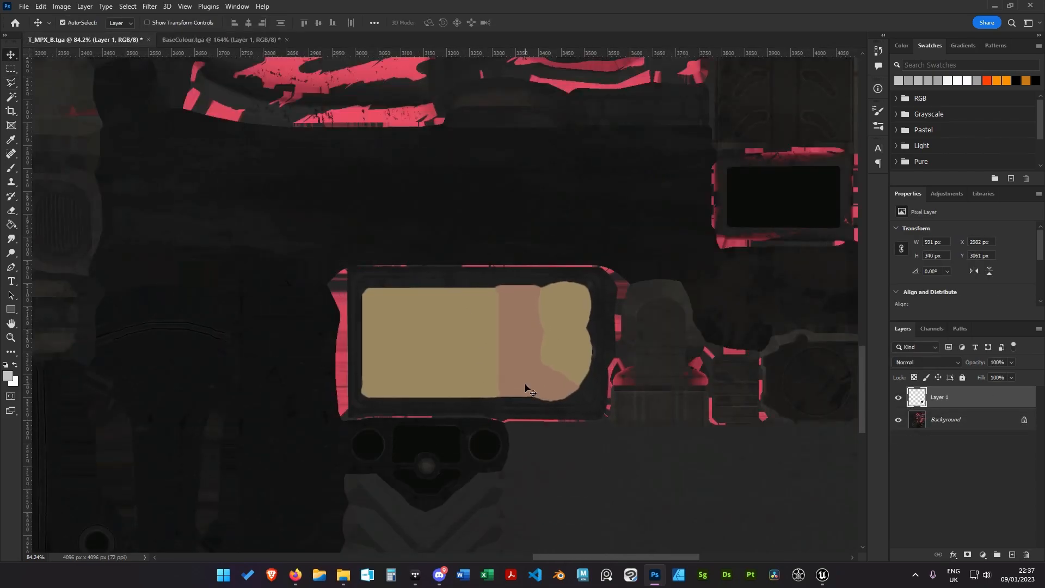
key(Down)
Check the patched T_MPX_B.tga against BaseColour.tga by viewing both whole textures at the same zoom level
alt+scroll(483, 360, down, 17)
alt+scroll(448, 351, up, 2)
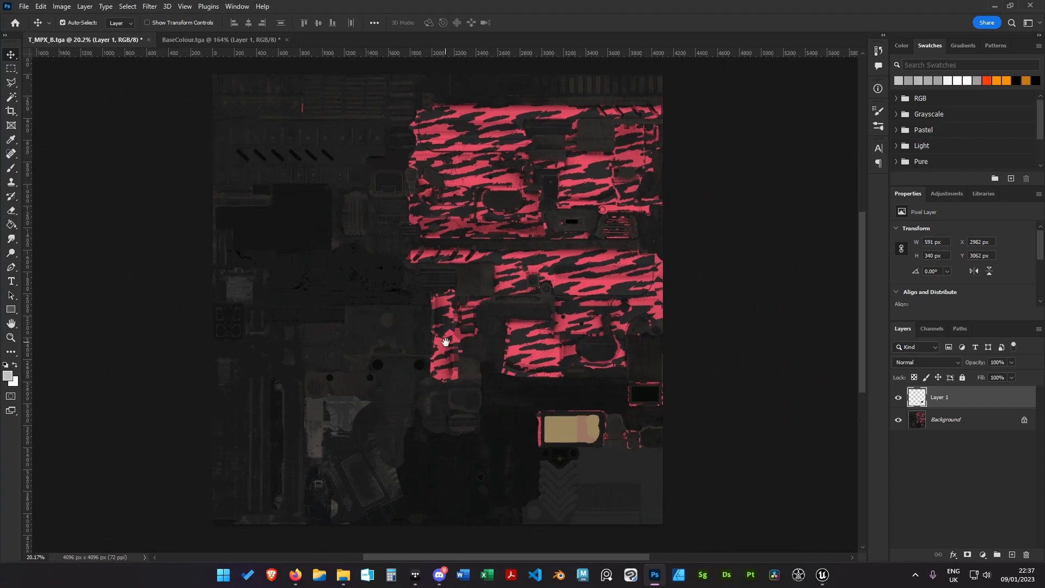
click(228, 40)
alt+scroll(468, 337, down, 20)
alt+scroll(471, 341, down, 1)
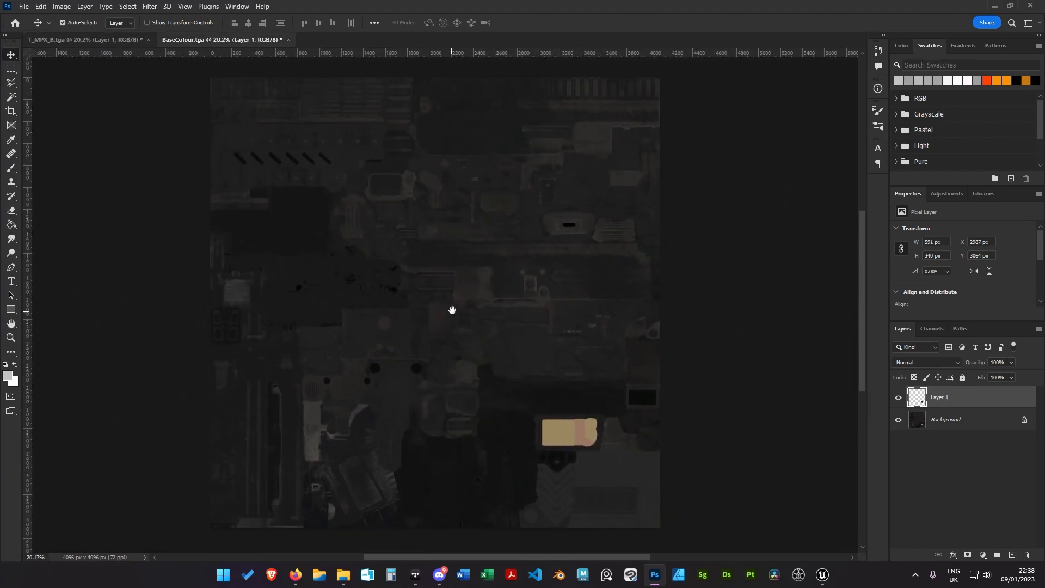
click(116, 42)
click(186, 42)
click(116, 42)
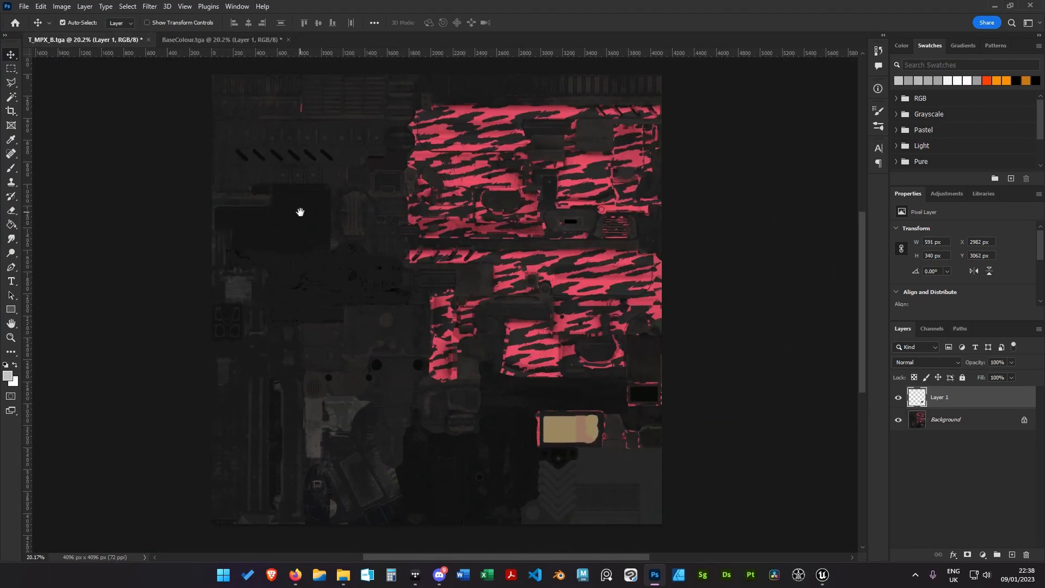
drag(299, 213, 305, 217)
click(190, 43)
click(116, 44)
click(191, 42)
Close BaseColour.tga without saving it and flatten the layers of T_MPX_B.tga
click(289, 39)
click(514, 210)
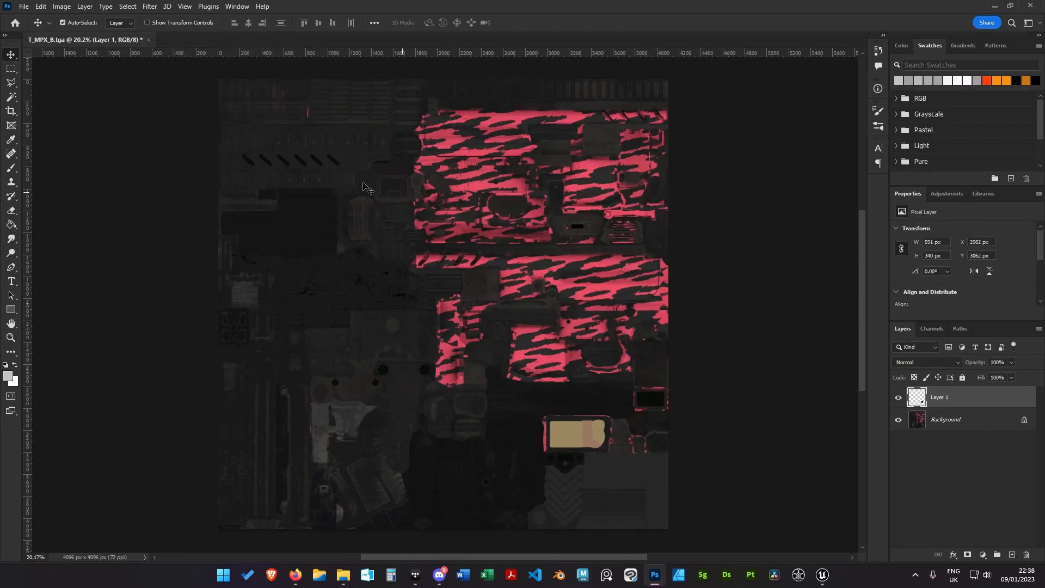
click(84, 6)
click(109, 411)
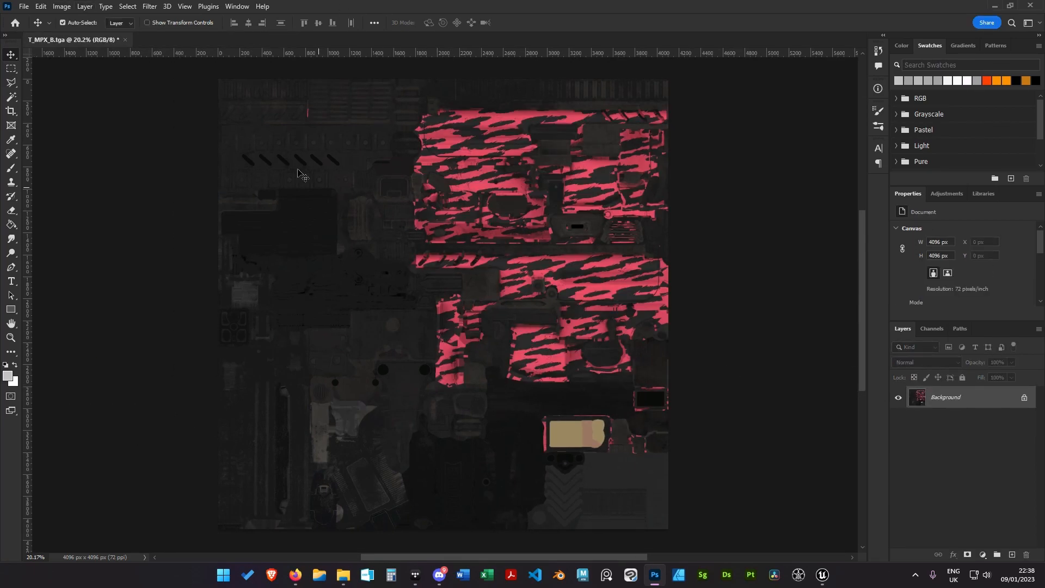
Save a copy of the flattened texture over T_MPX_B.tga as a Targa file with 24 bits/pixel
click(24, 7)
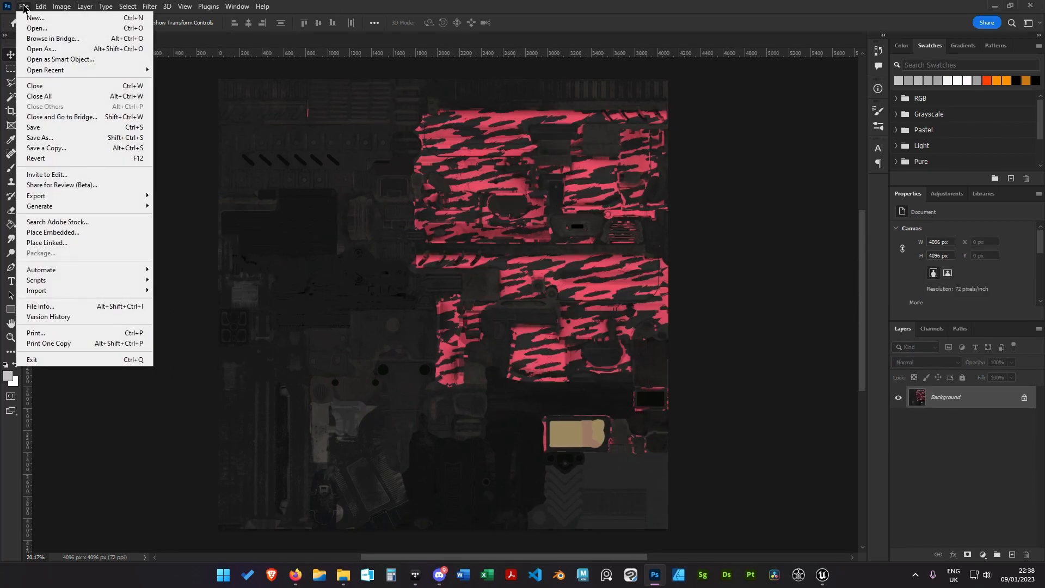
click(46, 148)
click(228, 128)
double_click(228, 128)
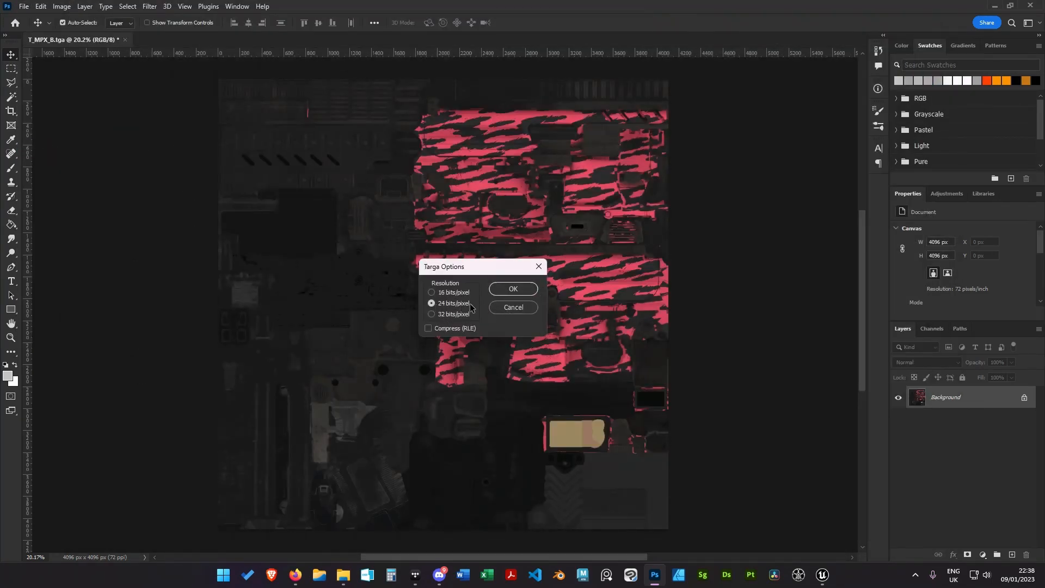
click(506, 291)
Switch to File Explorer and check the saved T_MPX_B.tga in the MPX project's Finished Bitmaps folder
click(343, 575)
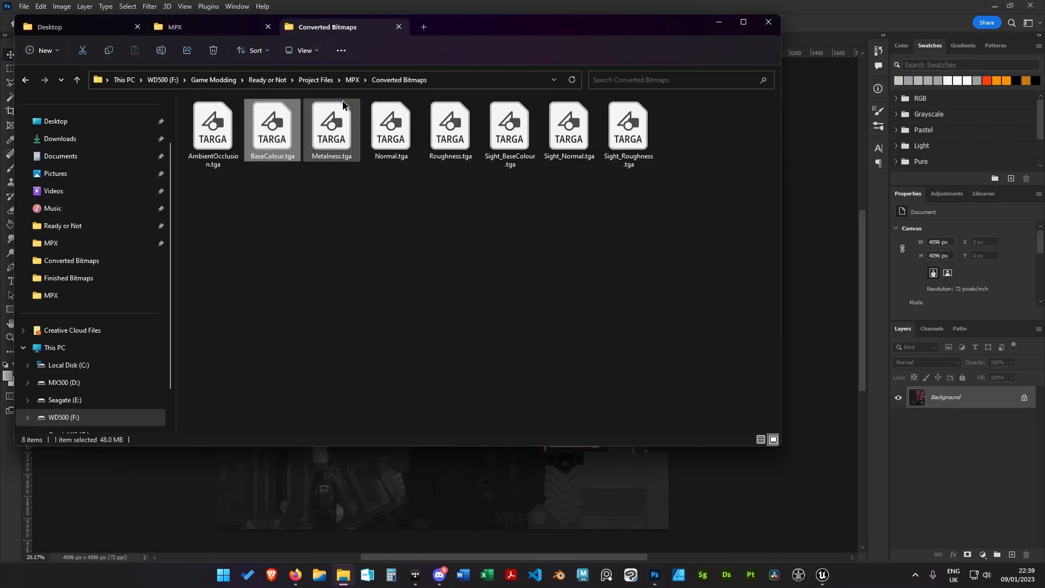
click(352, 80)
double_click(272, 131)
click(273, 134)
click(389, 133)
click(274, 133)
click(398, 237)
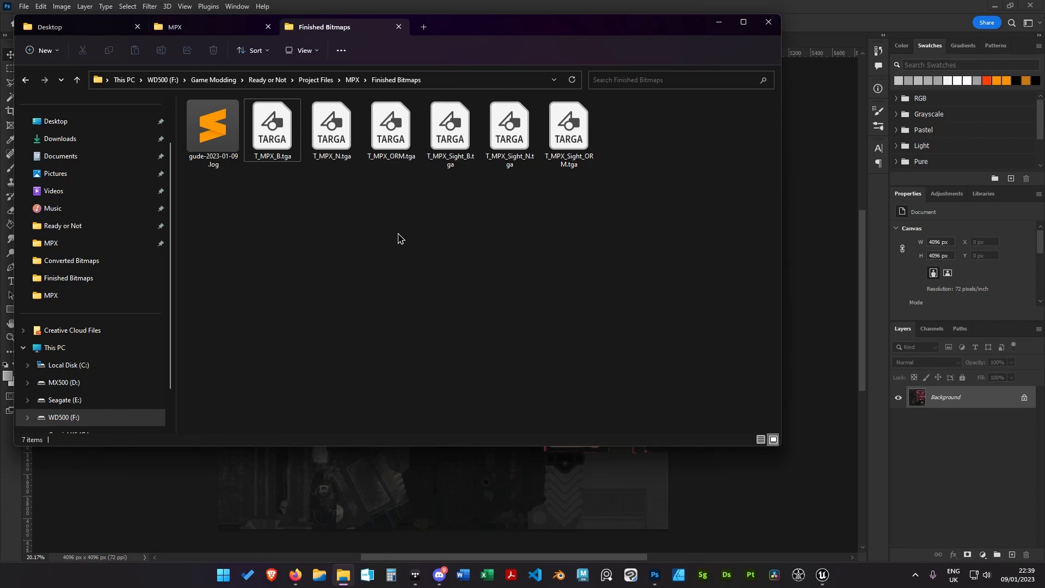
click(718, 22)
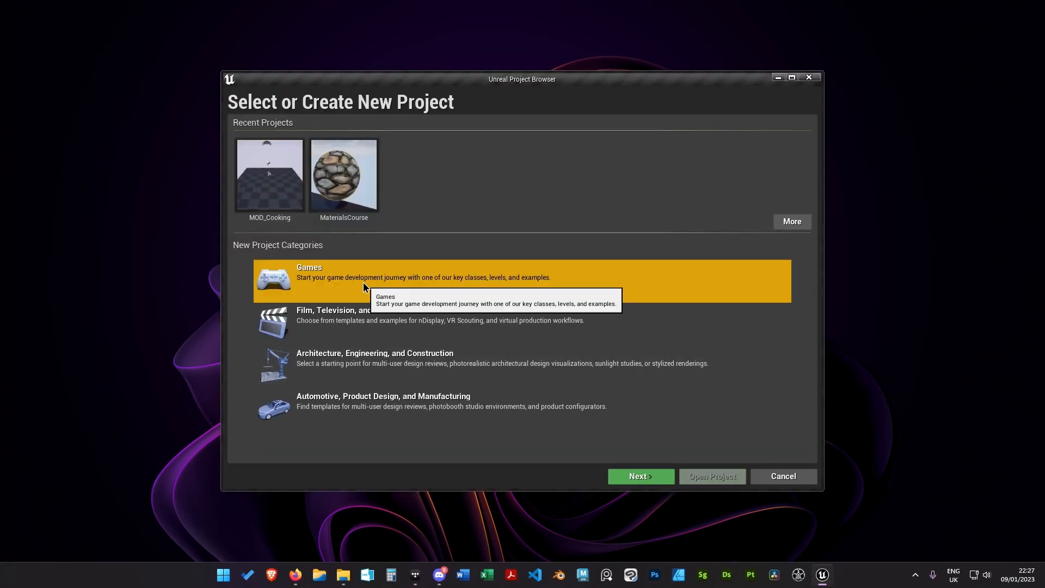
Set up a new Unreal Engine project from the Games category with the Blank template, and dismiss the new plugins notification
click(635, 477)
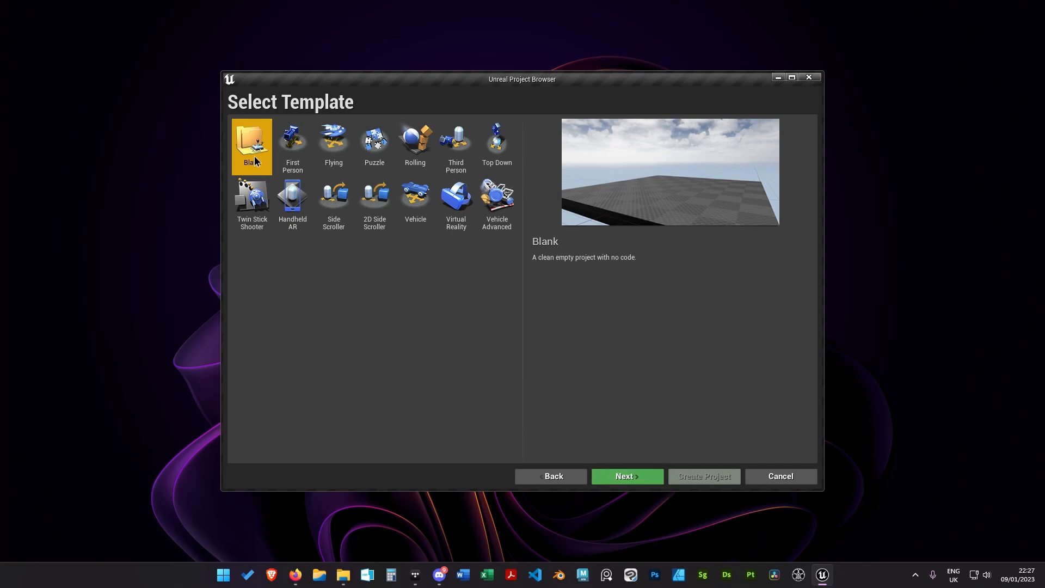
click(647, 476)
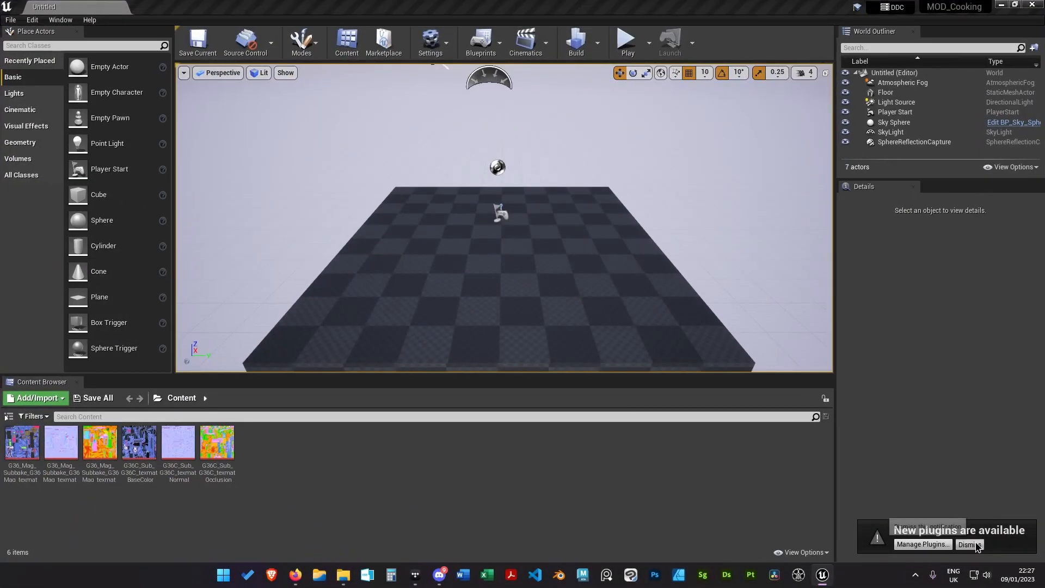
click(970, 545)
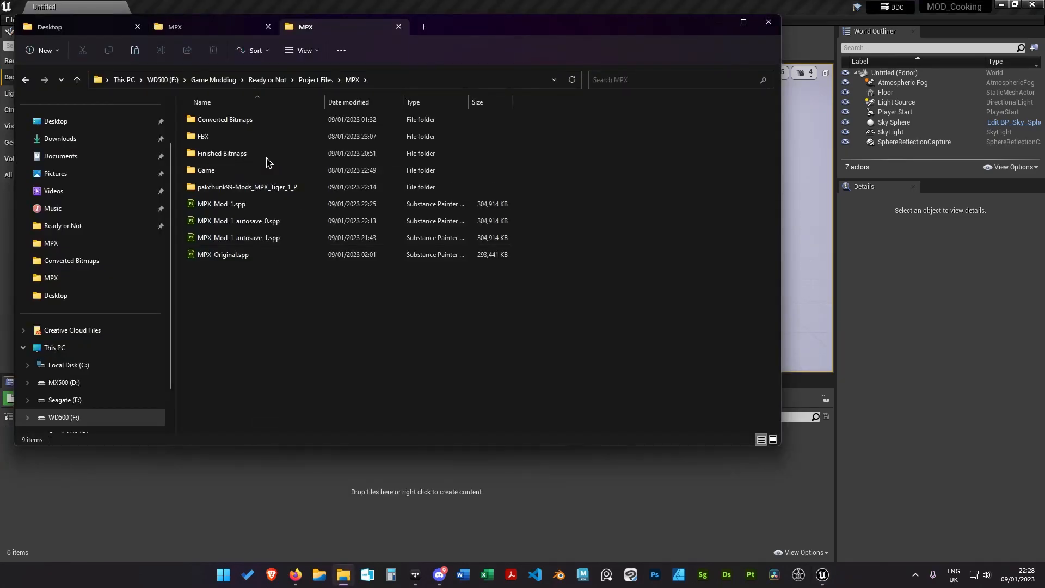
Import all six T_MPX TGA textures from the Finished Bitmaps folder into the MOD_Cooking project's Content folder
double_click(267, 158)
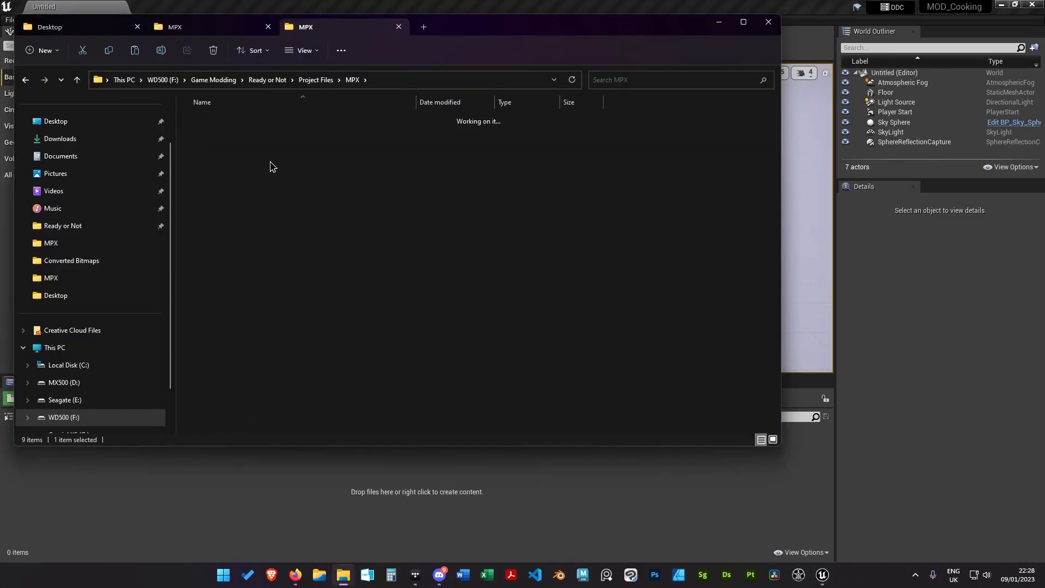
drag(213, 236, 401, 243)
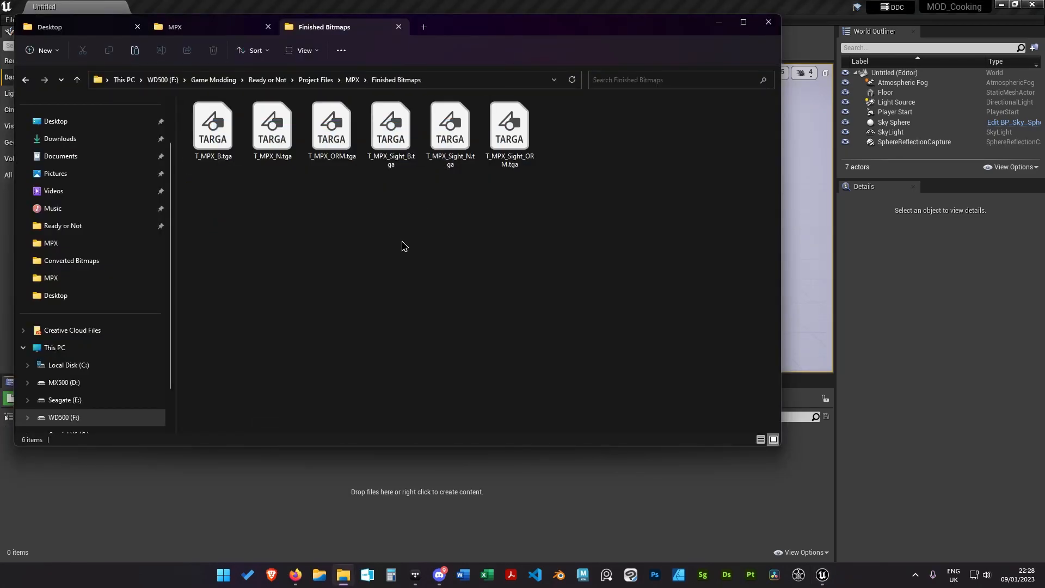
drag(209, 197, 577, 125)
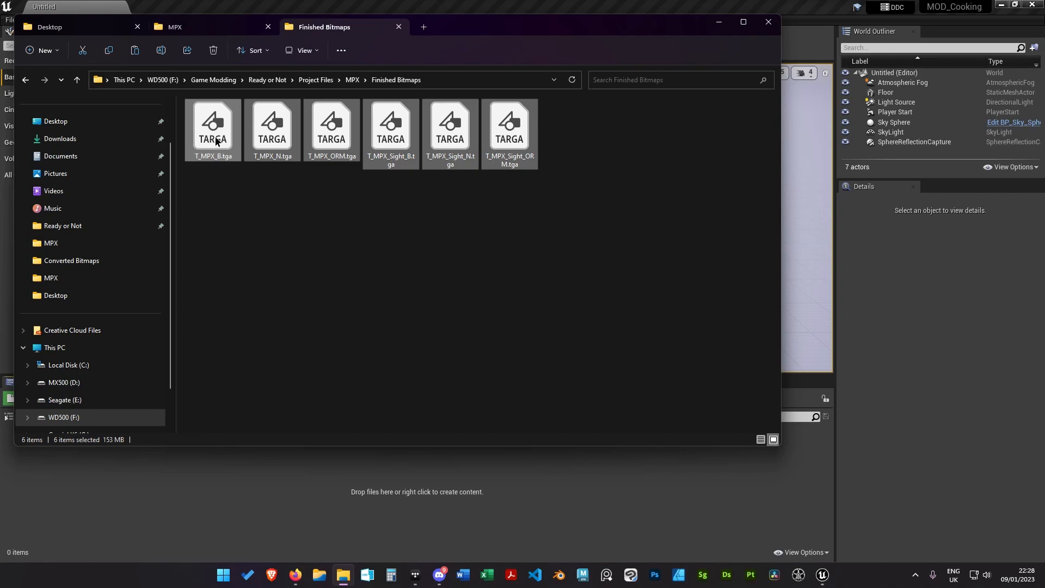
drag(215, 140, 241, 506)
drag(213, 140, 239, 179)
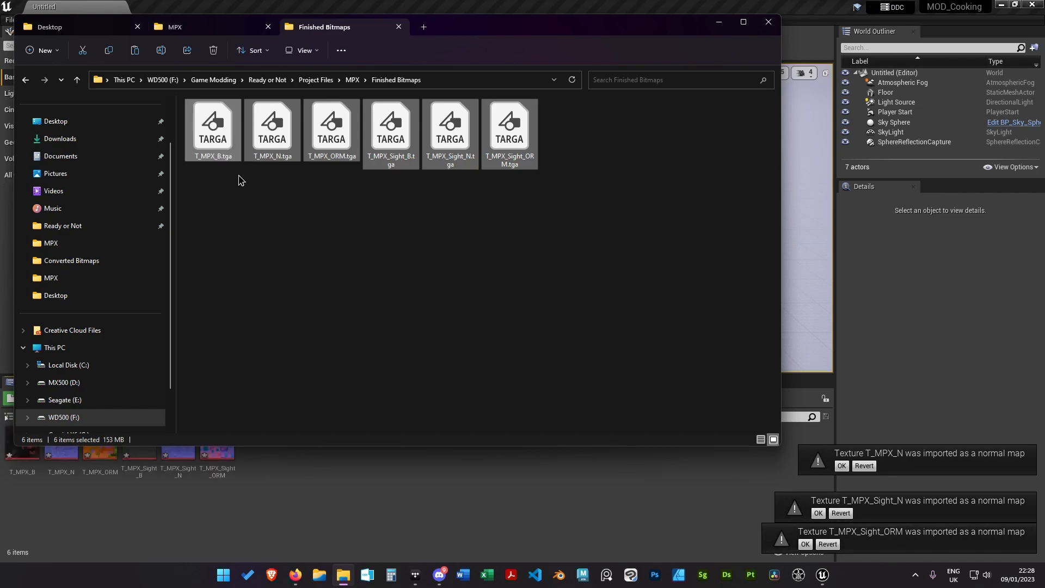
click(718, 22)
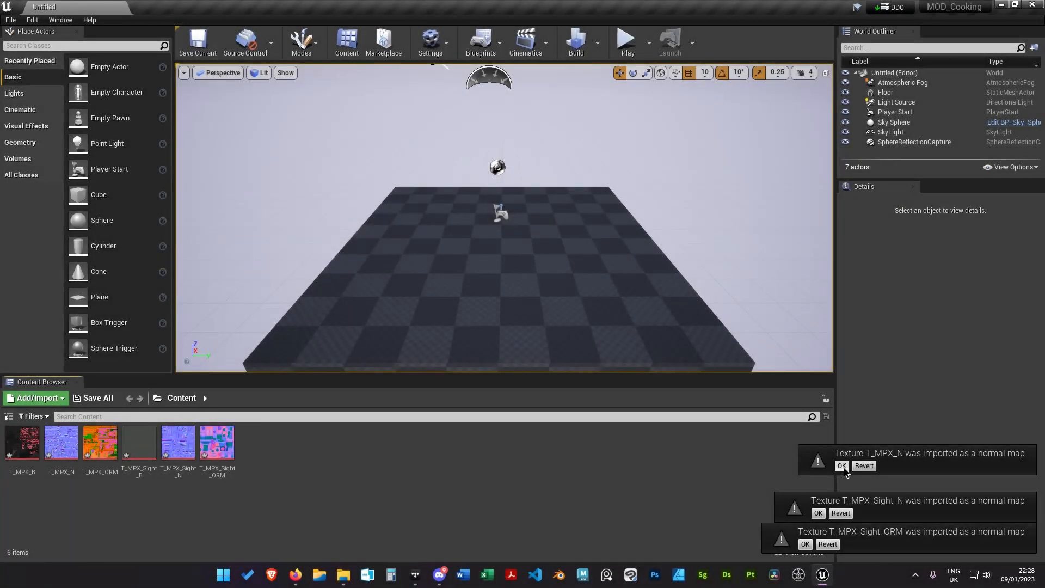
Accept the normal map import for T_MPX_N, T_MPX_Sight_N and T_MPX_Sight_ORM
click(842, 466)
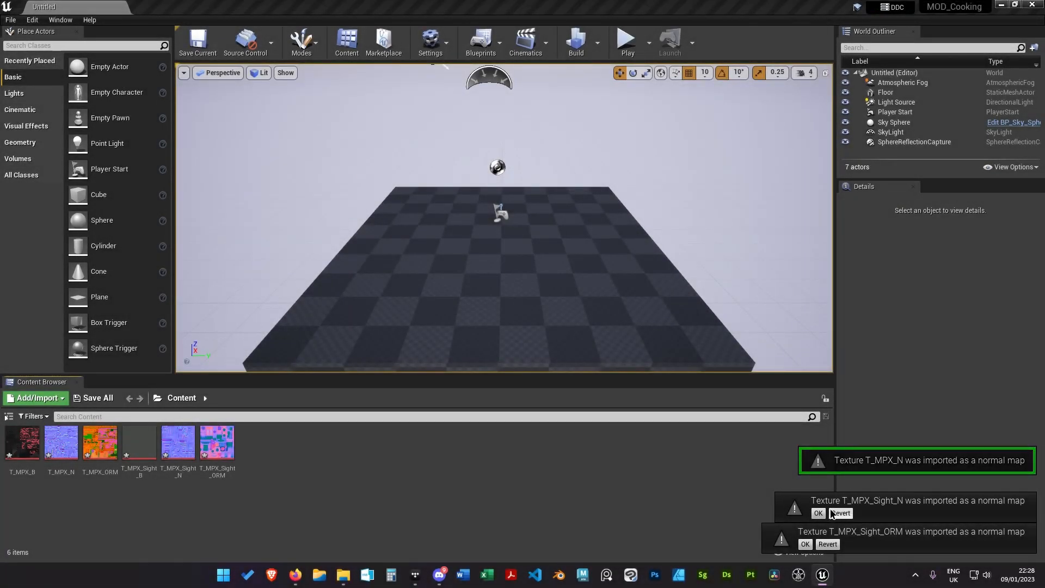
click(819, 513)
click(807, 543)
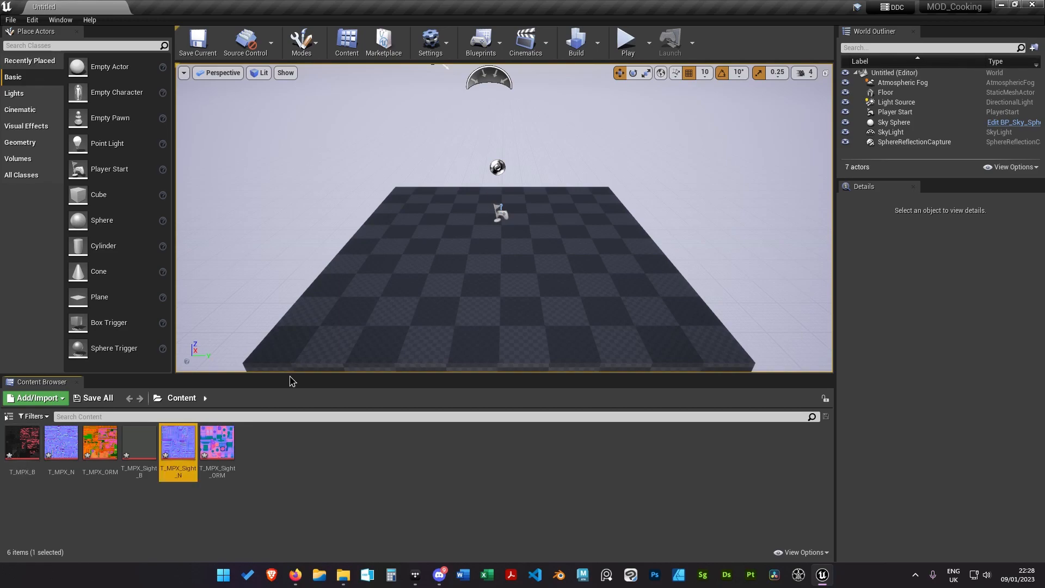
Turn off sRGB for the T_MPX_ORM texture, save the asset and close its texture editor
double_click(139, 442)
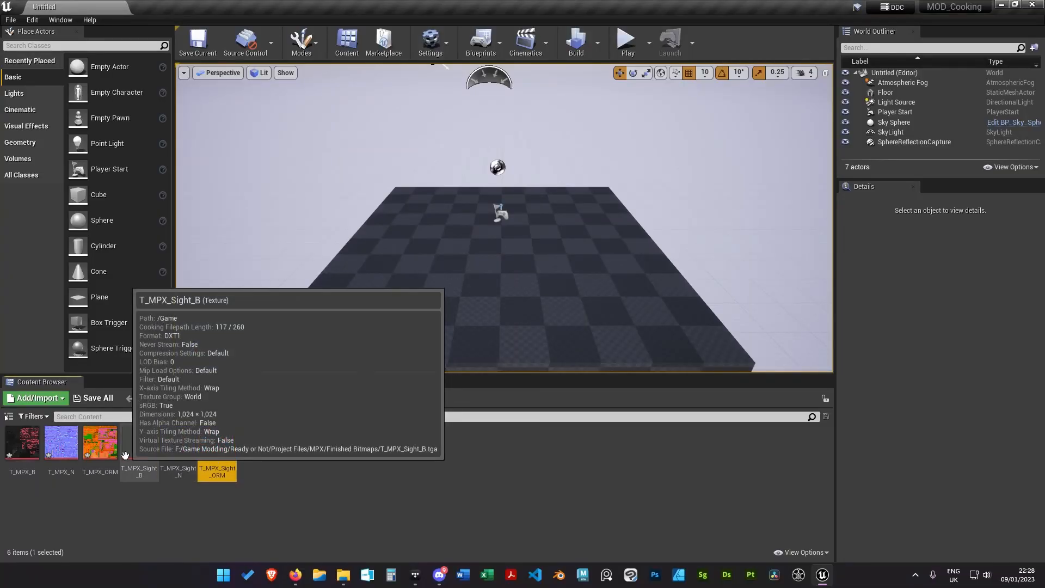
double_click(94, 450)
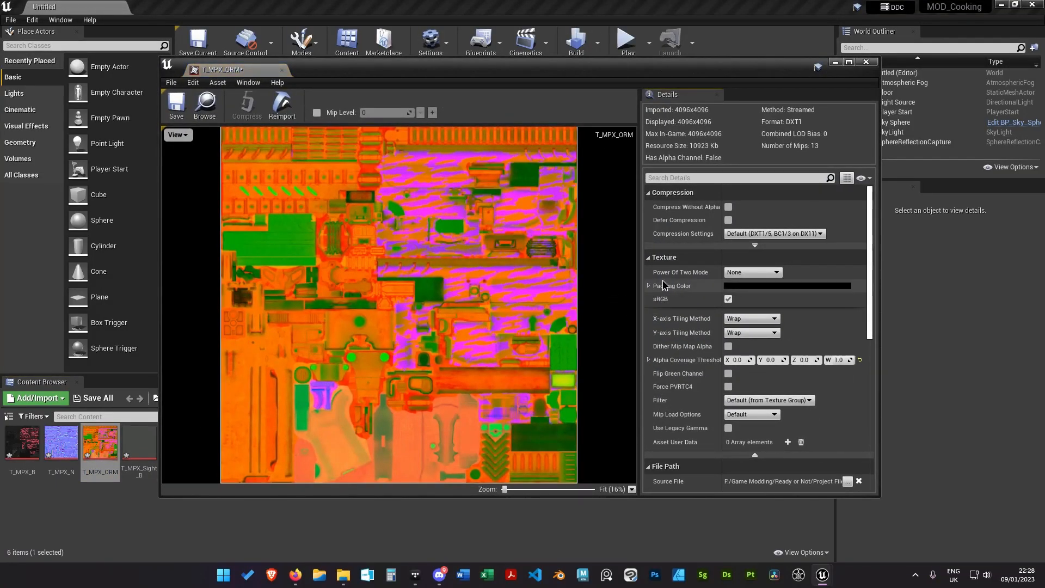
drag(361, 76, 366, 84)
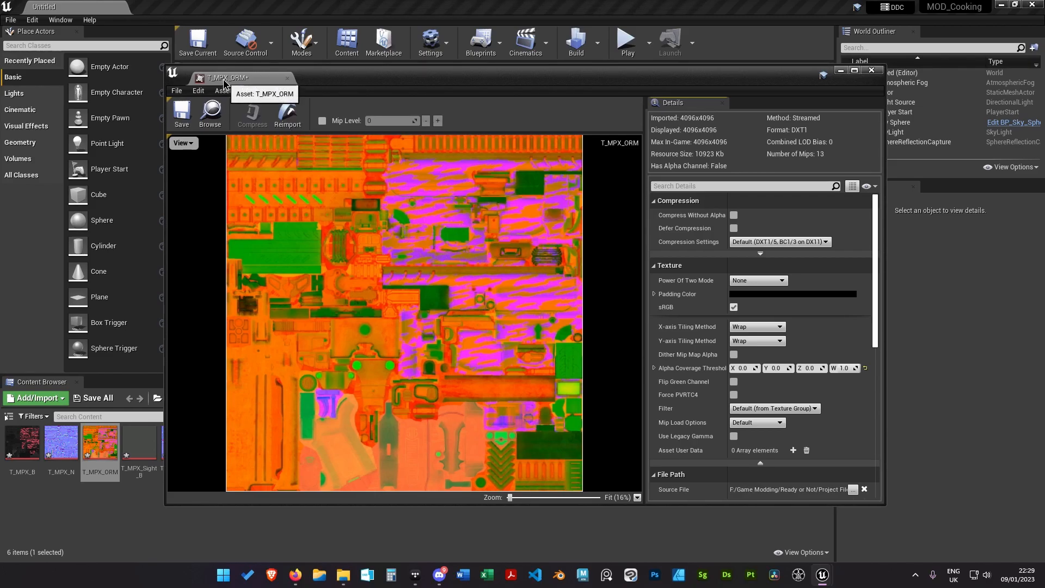
scroll(729, 272, down, 1)
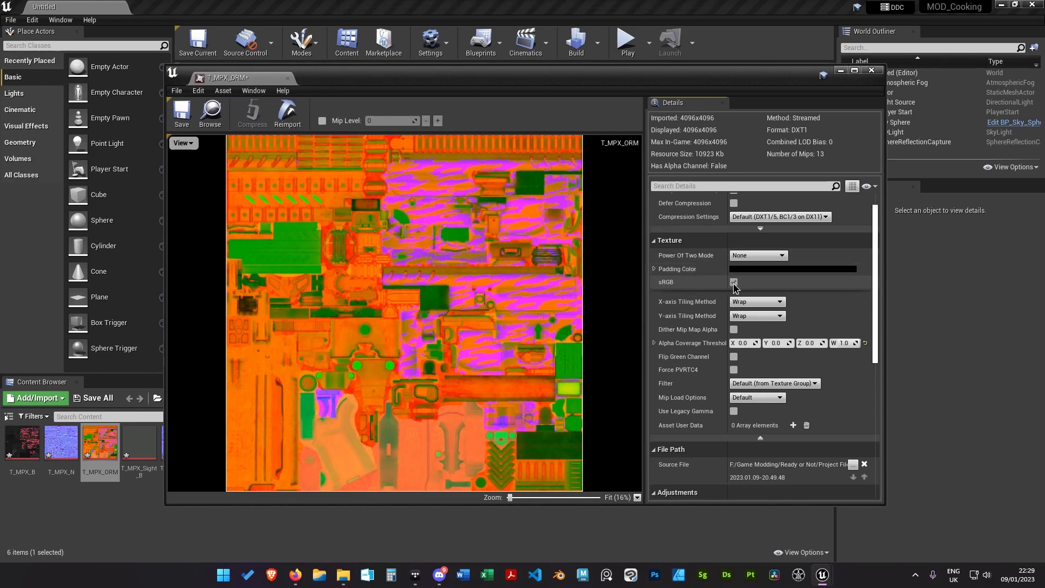
click(733, 283)
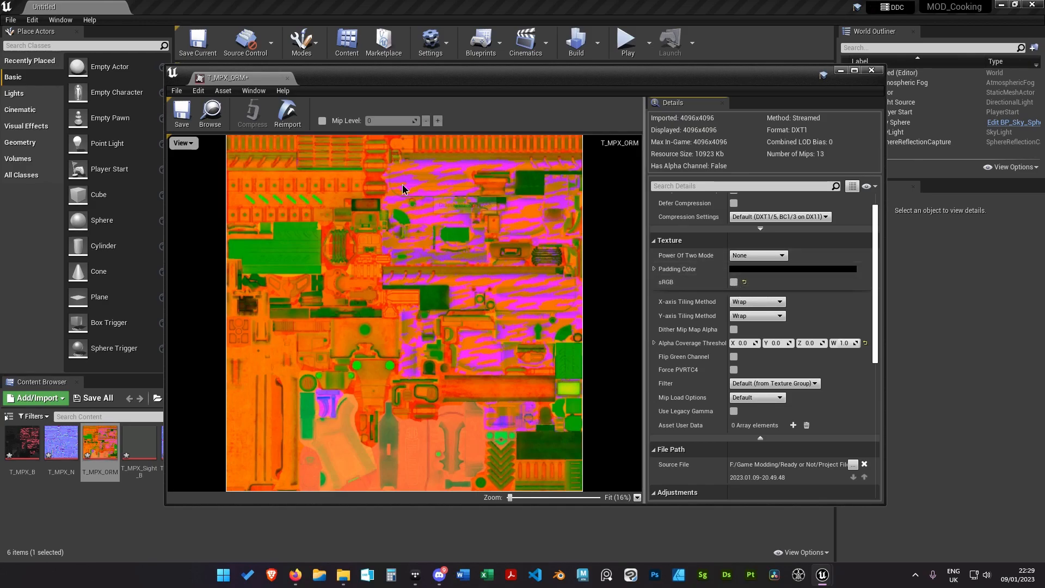
click(175, 118)
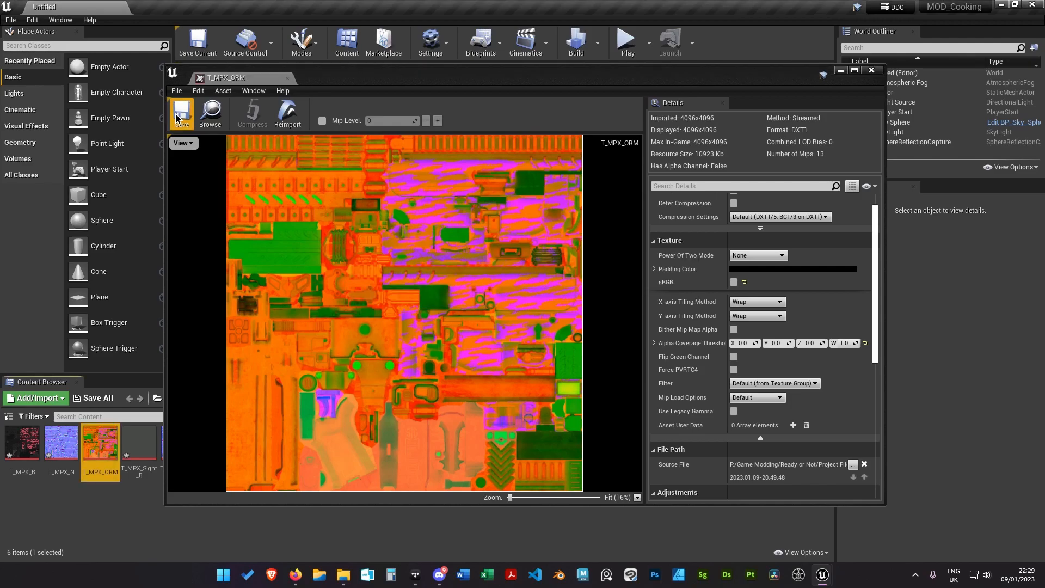
double_click(221, 452)
click(871, 70)
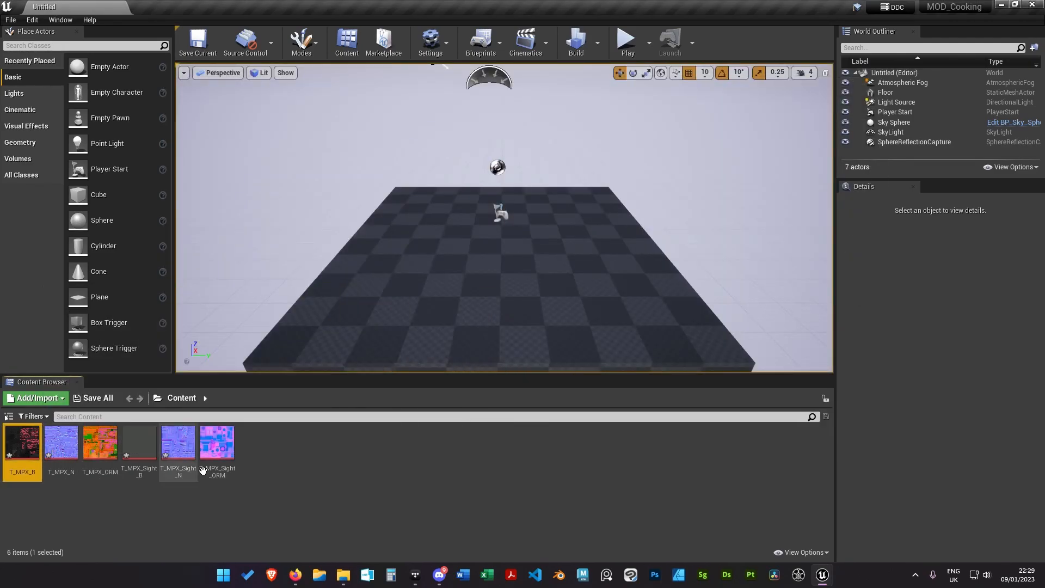
Save all assets in the MOD_Cooking project and cook the content for Windows
click(133, 497)
click(10, 19)
click(45, 113)
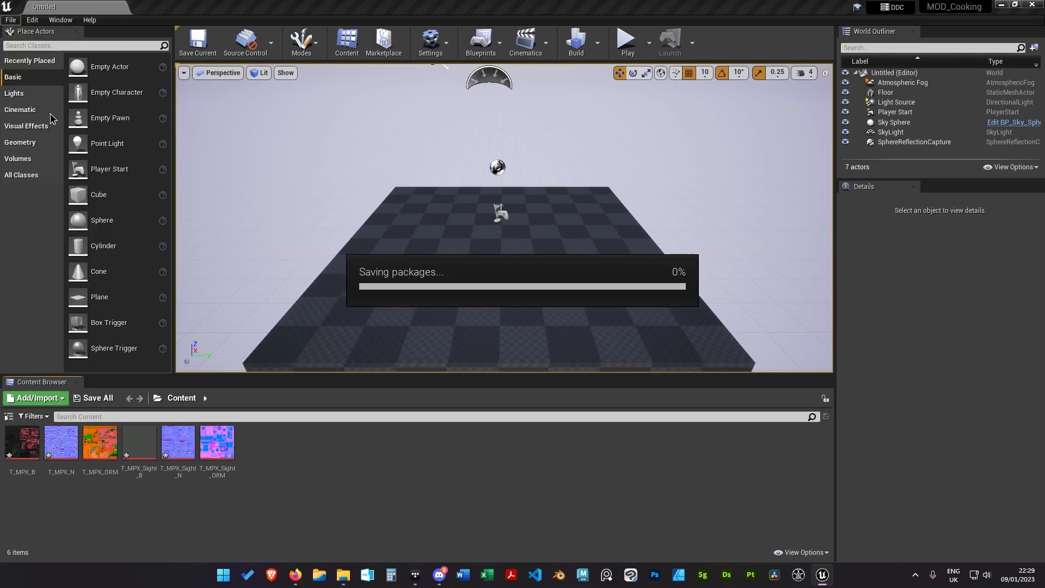
click(12, 20)
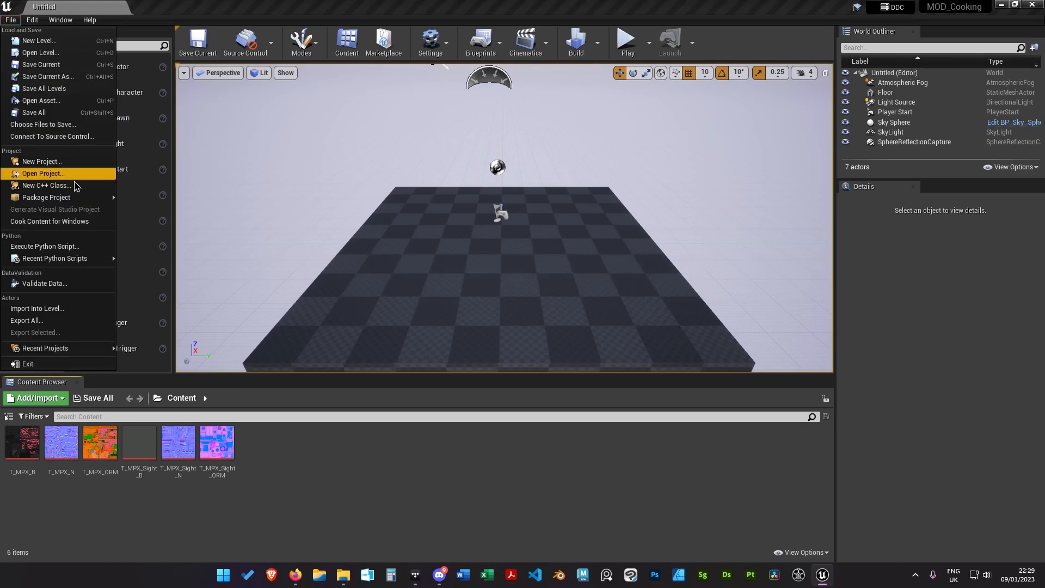
click(49, 221)
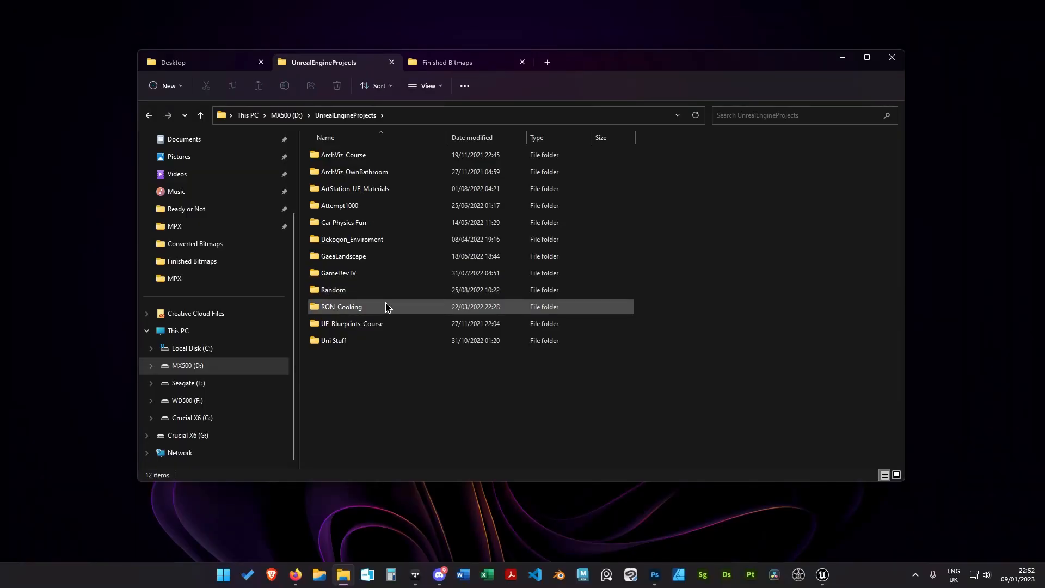
In File Explorer, open the cooked output folder RON_Cooking\MOD_Cooking\Saved\Cooked\WindowsNoEditor\MOD_Cooking\Content
double_click(389, 306)
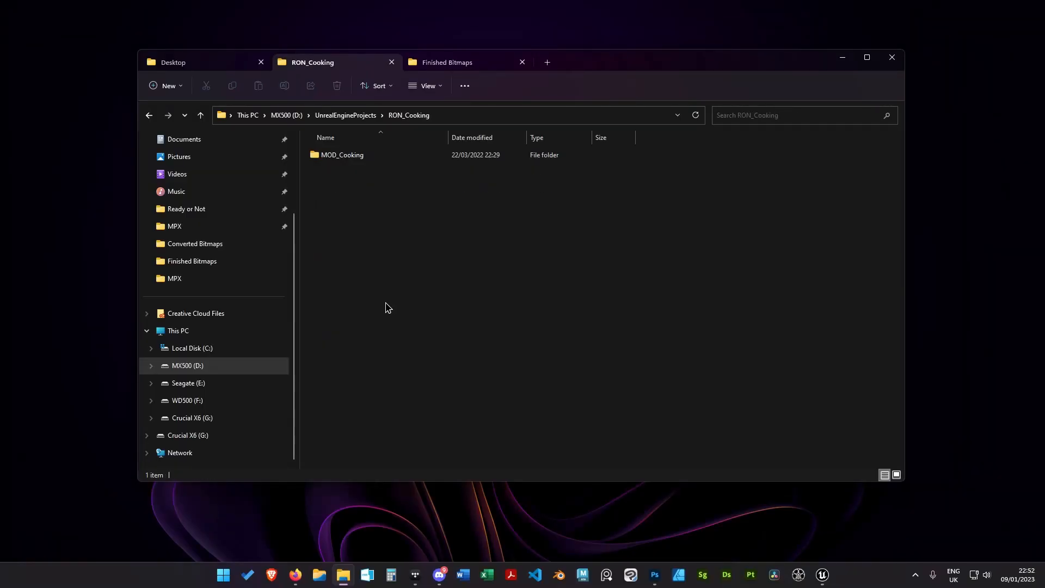
click(395, 162)
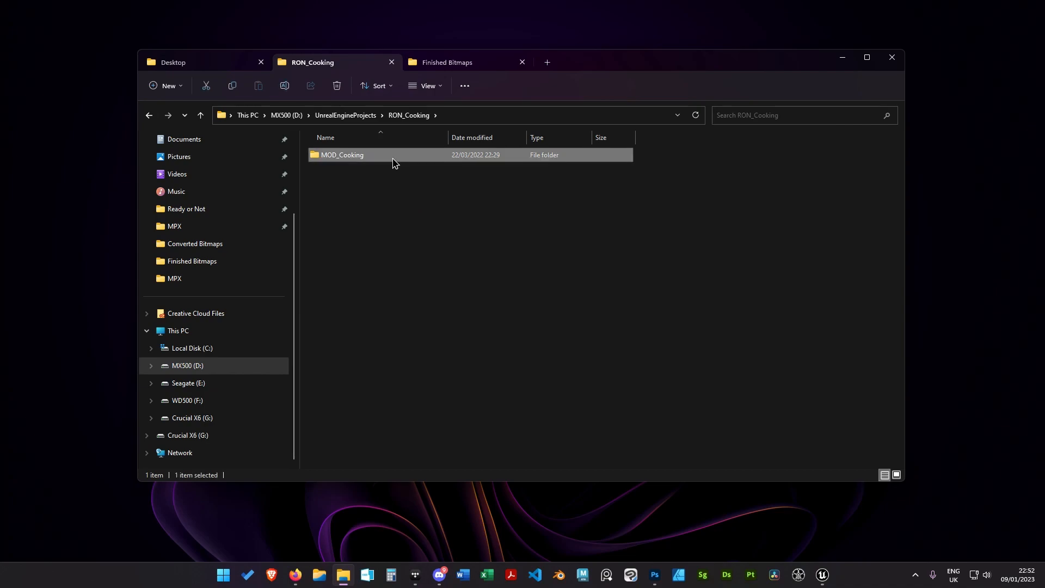
double_click(395, 162)
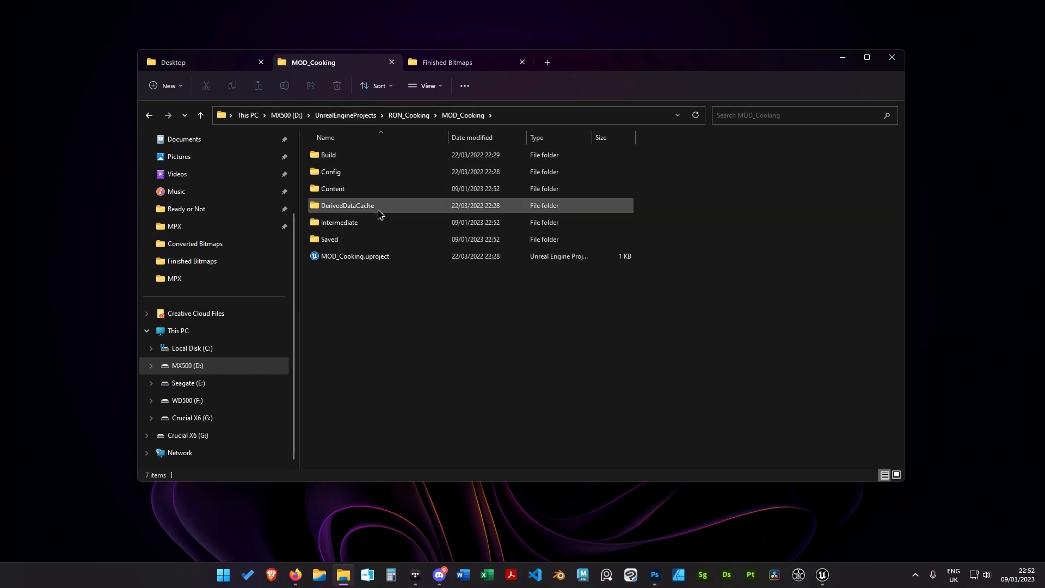
double_click(357, 241)
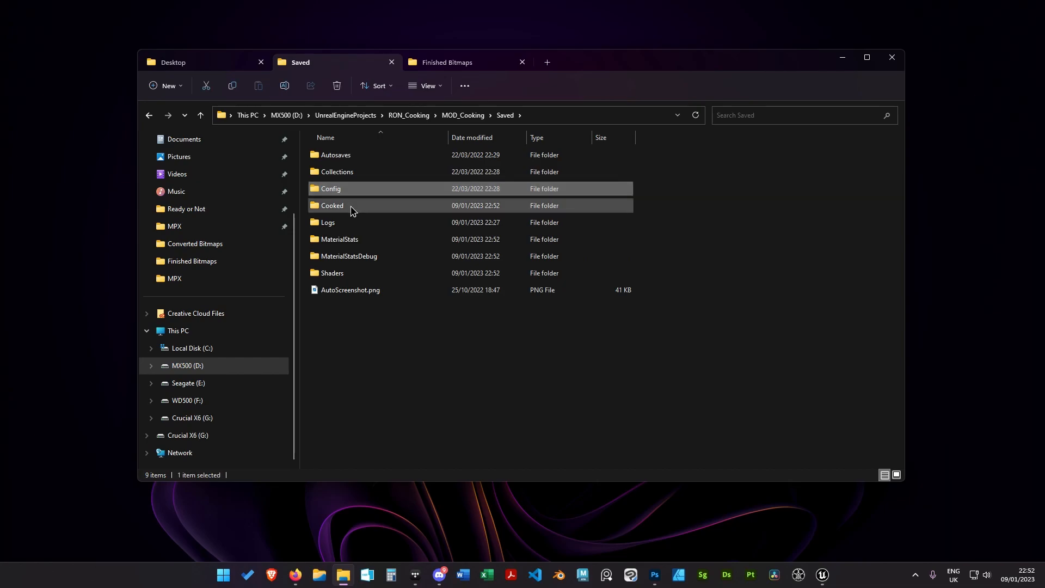
double_click(354, 207)
double_click(358, 157)
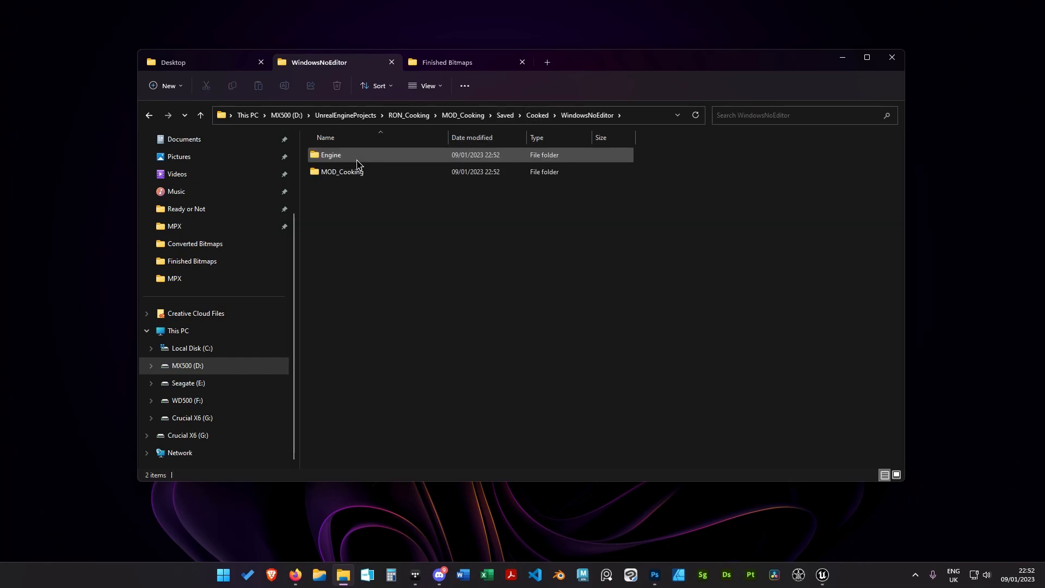
double_click(378, 177)
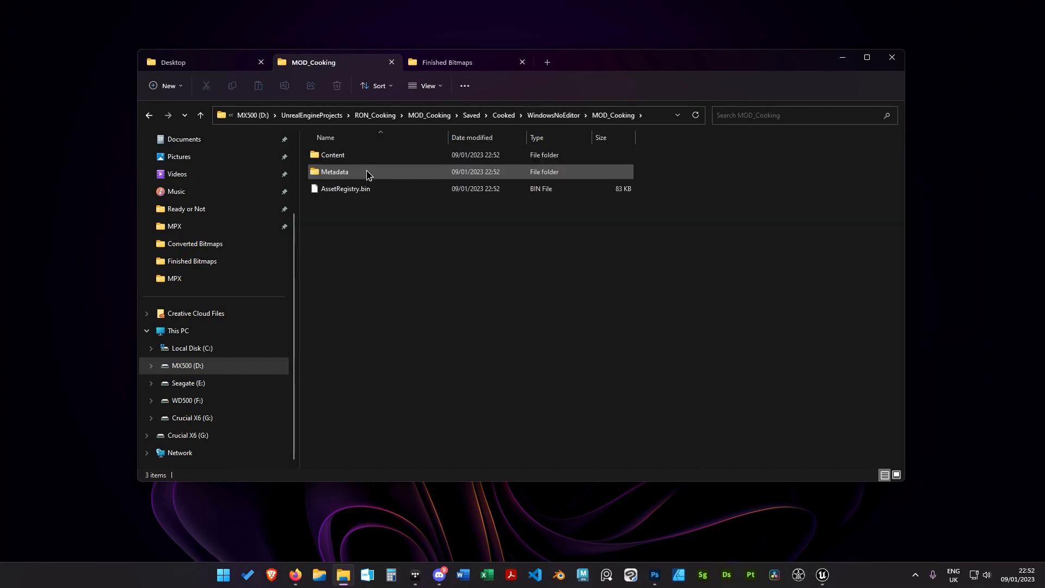
click(347, 159)
double_click(359, 158)
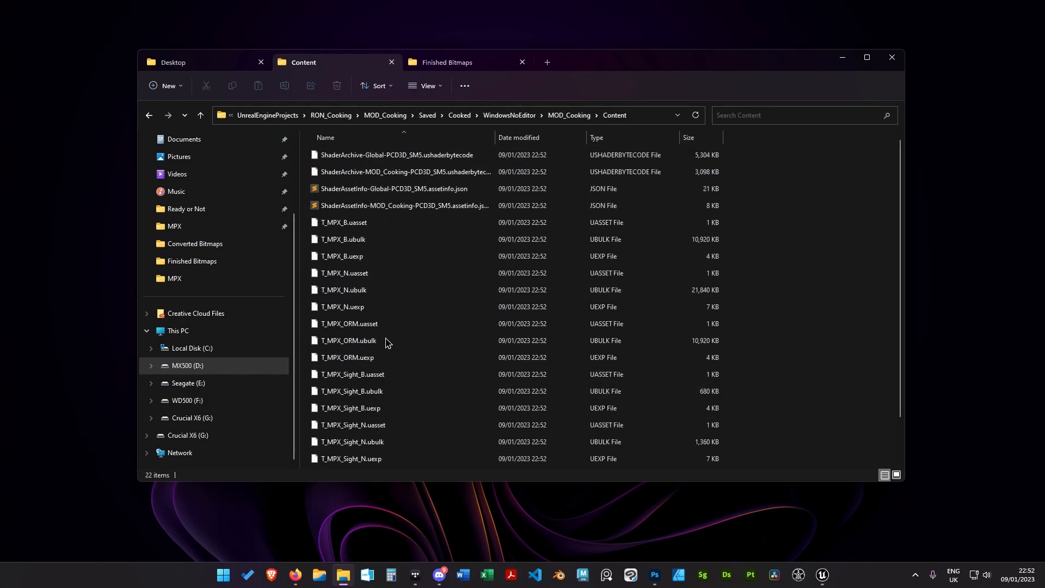
Delete the two ShaderArchive and two ShaderAssetInfo files from the cooked Content folder
click(385, 205)
shift+click(389, 155)
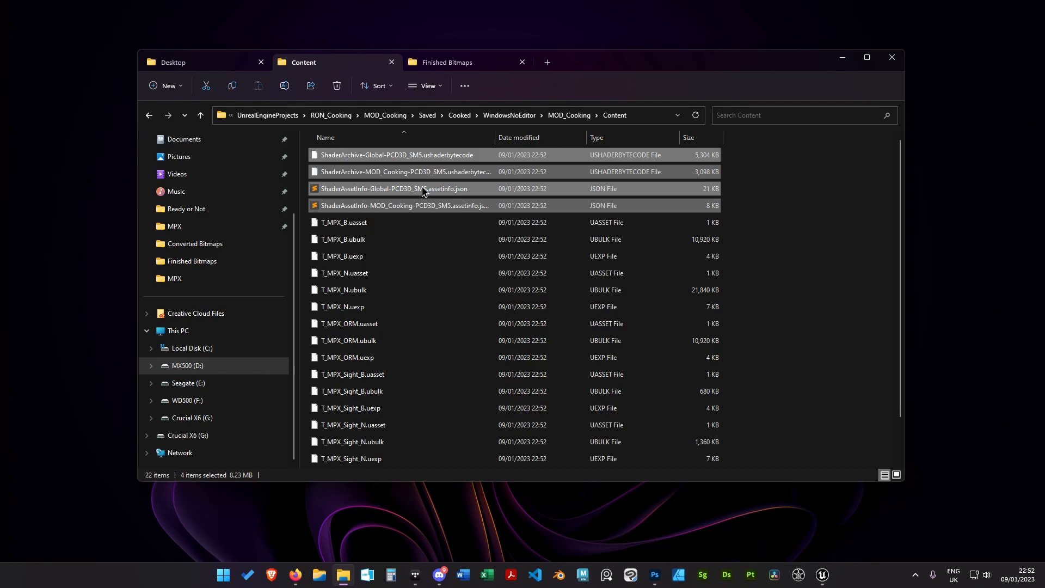
right_click(425, 189)
click(525, 201)
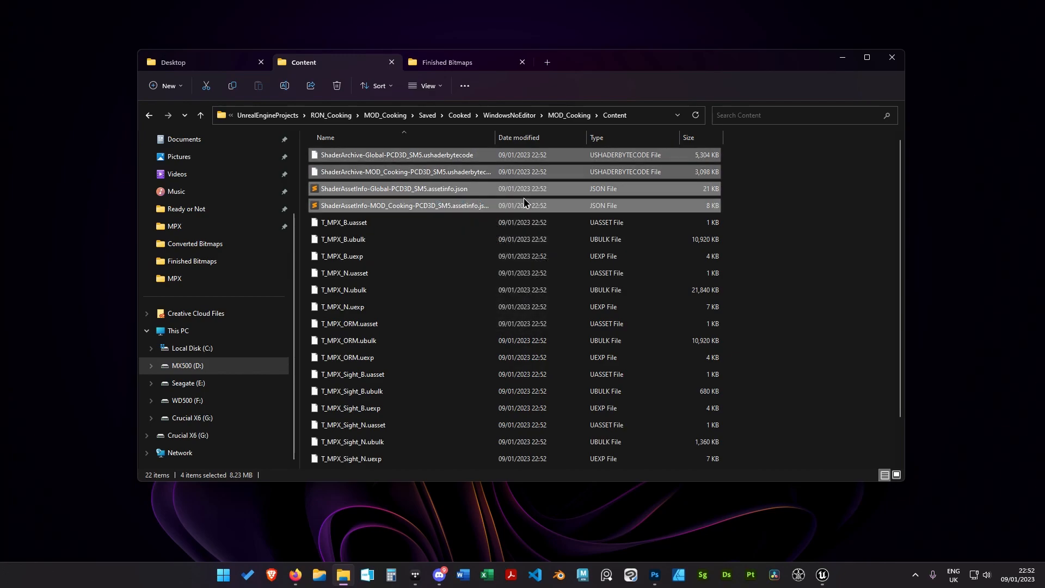
Move all the cooked T_MPX uasset, ubulk and uexp files into the MPX project's CookedContent folder
click(713, 155)
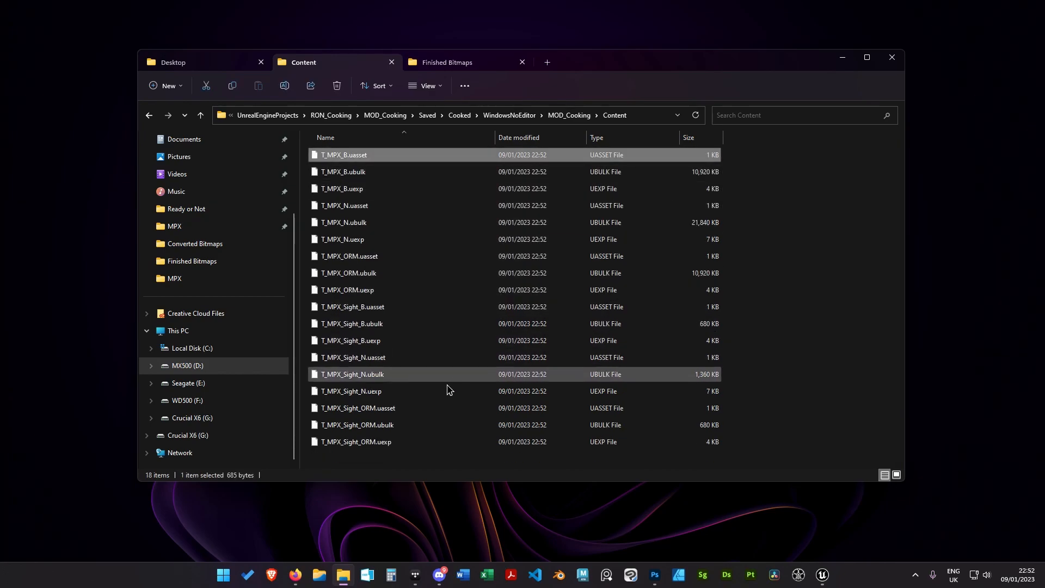
shift+click(395, 441)
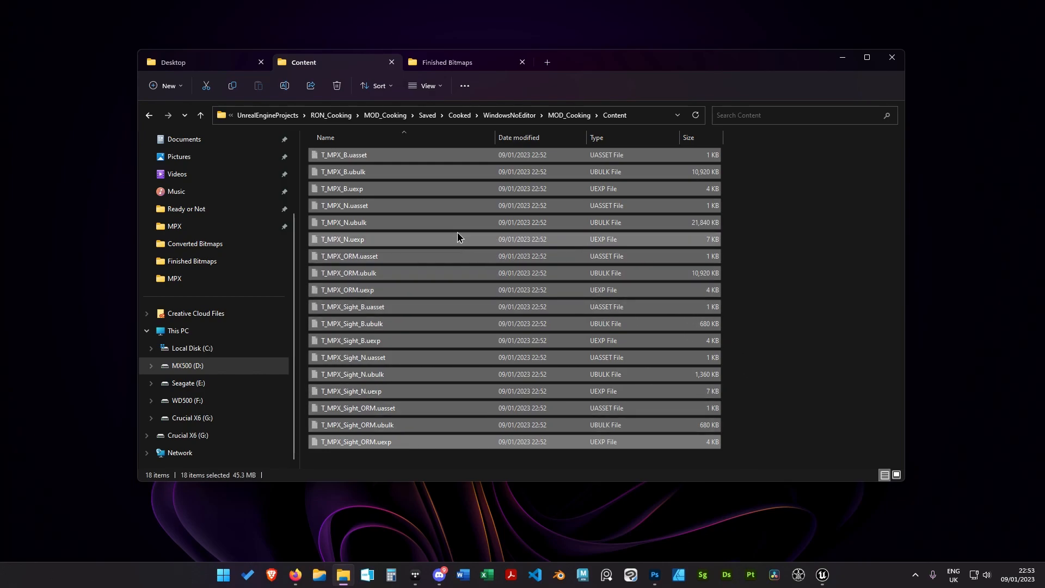
click(447, 63)
click(476, 115)
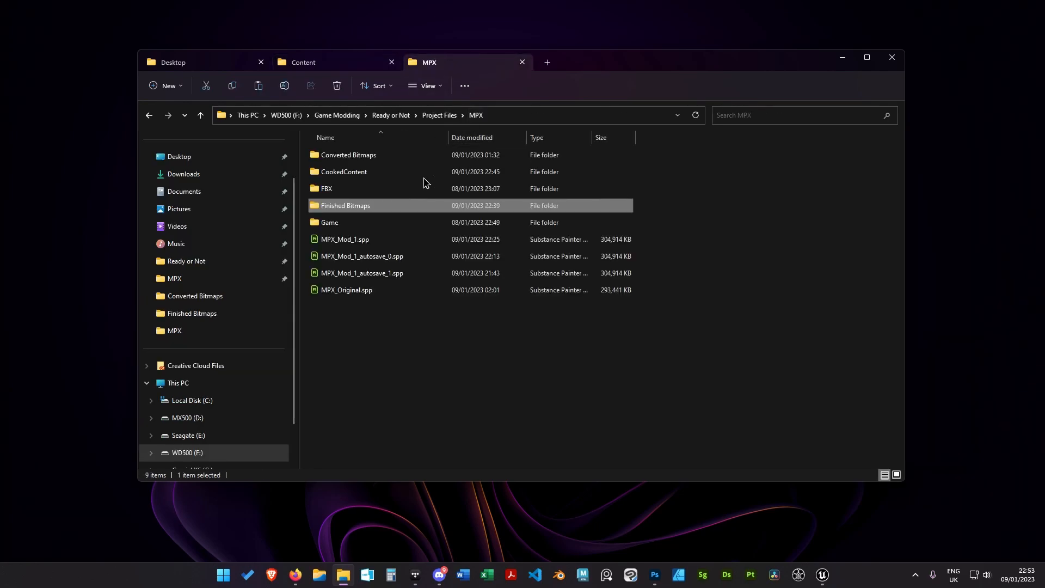
double_click(345, 172)
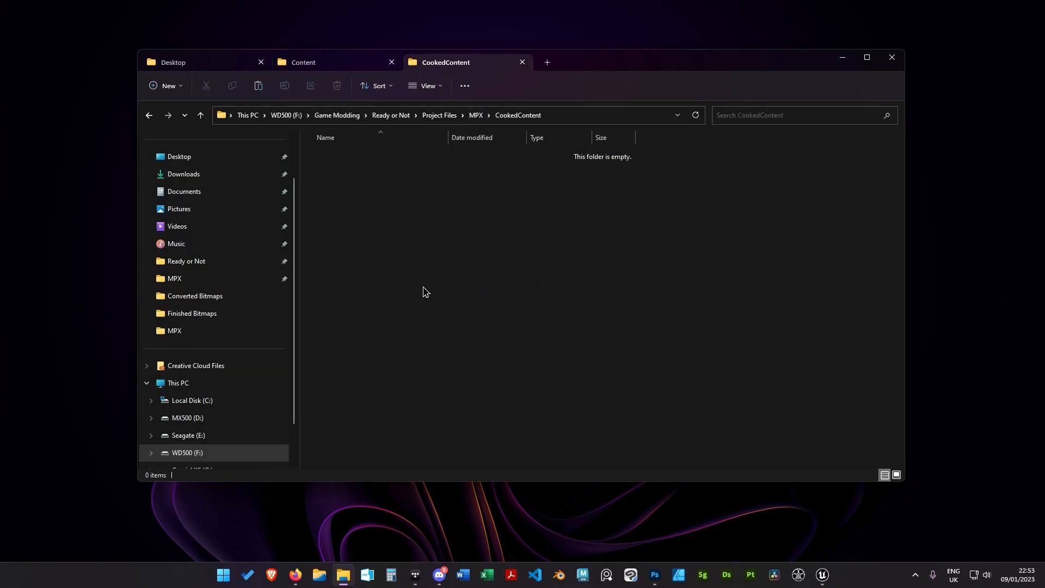
key(ctrl+v)
click(698, 319)
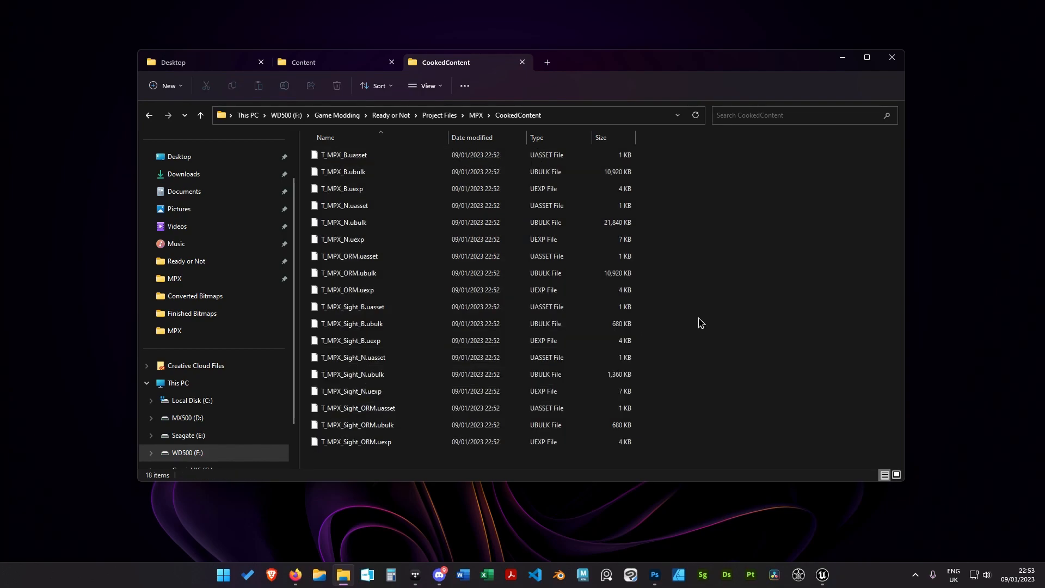
Create a folder named pakchunk99-Mods_MPX_ModOne_1_P in the MPX project folder
click(476, 115)
click(400, 348)
right_click(401, 348)
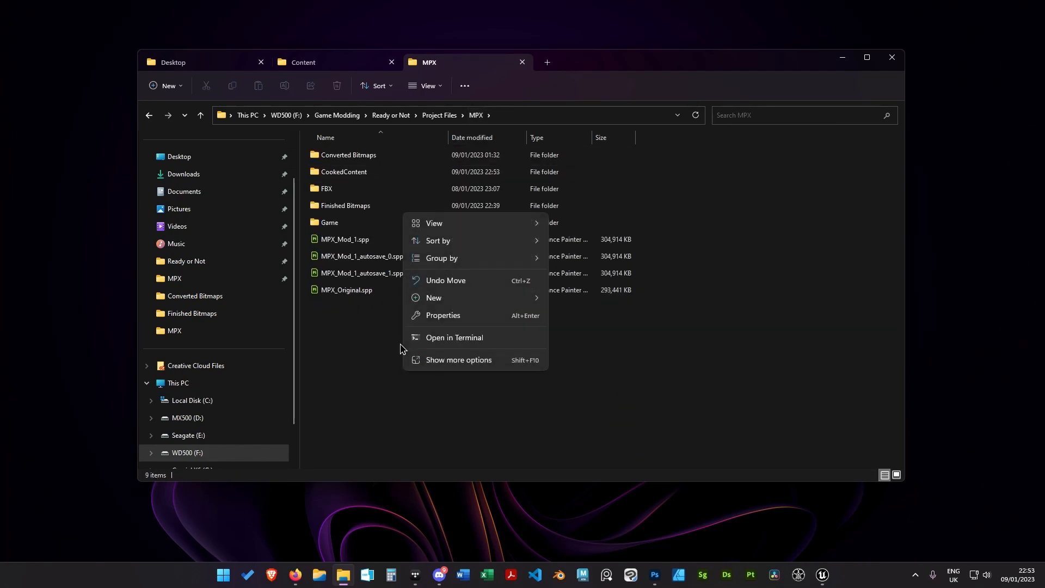
mouse_move(488, 304)
click(570, 306)
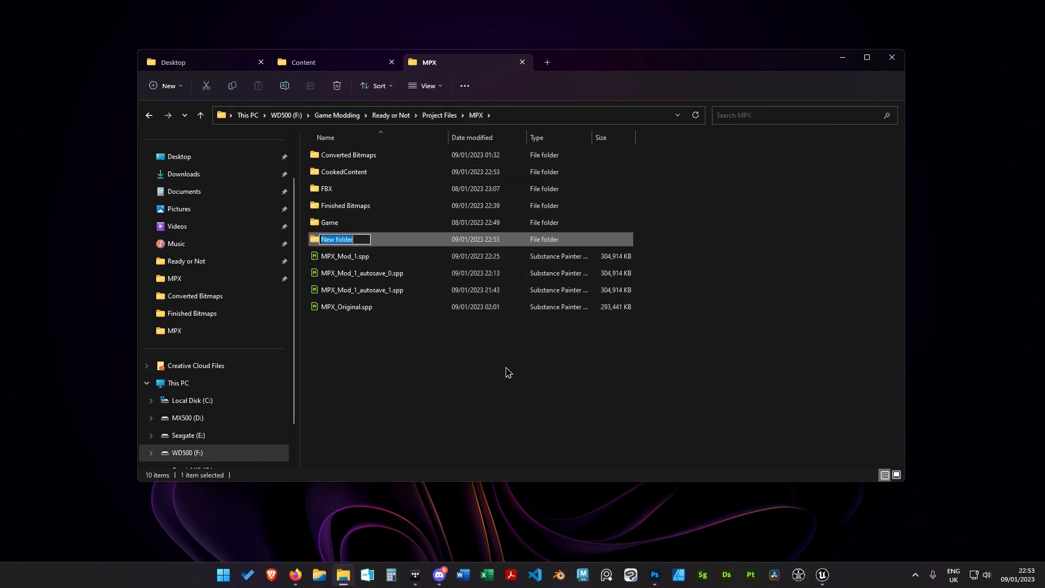
text(pakchunk99-Mods_M)
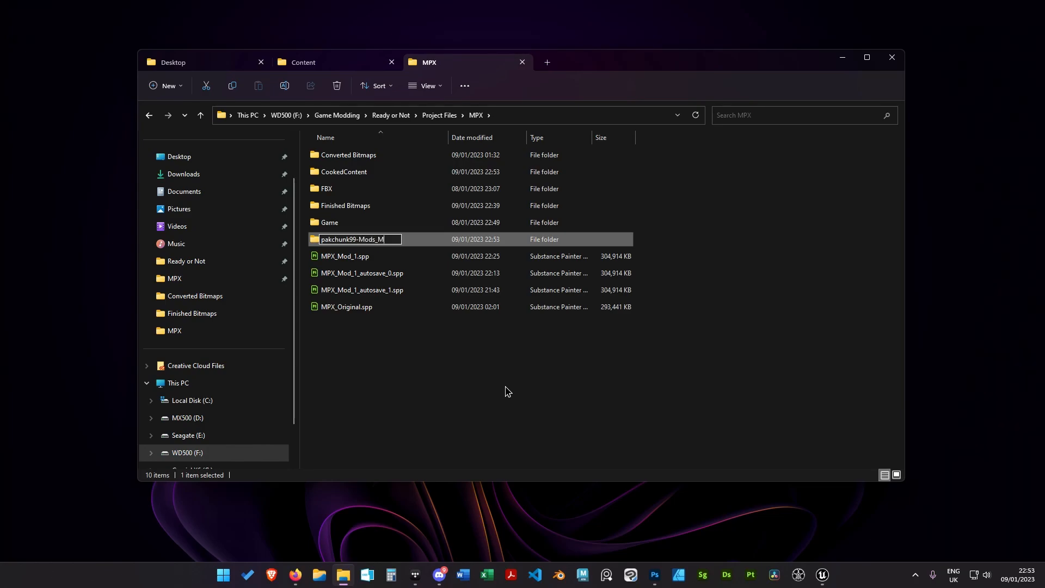
text(PX)
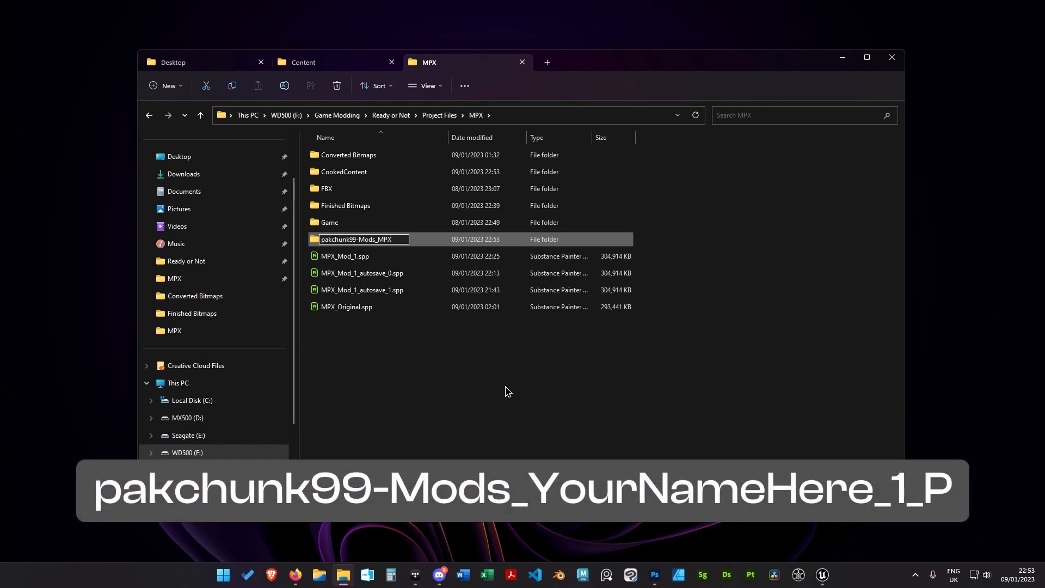
text(_ModOne_1_P)
key(Return)
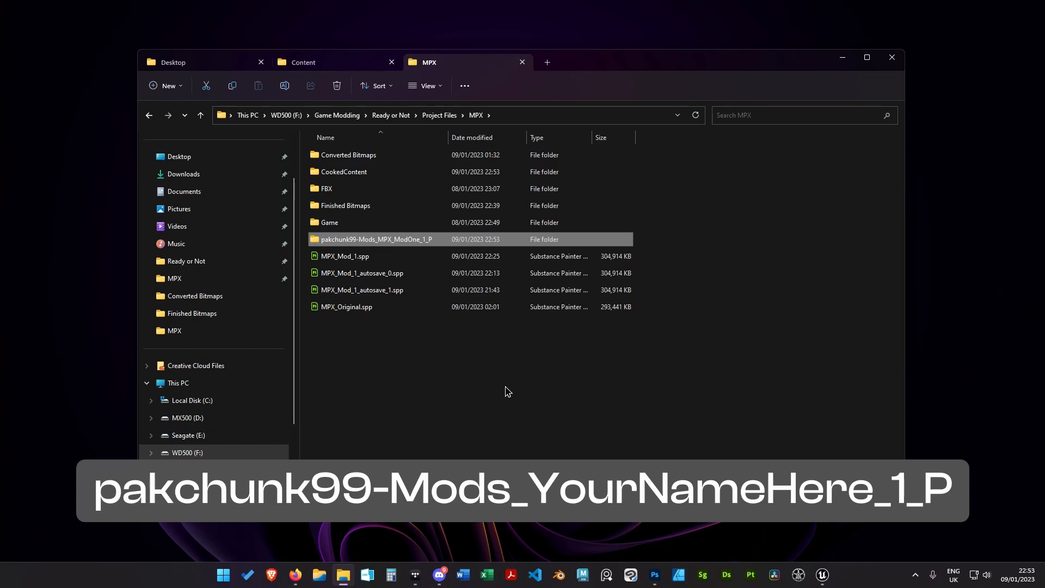
click(507, 390)
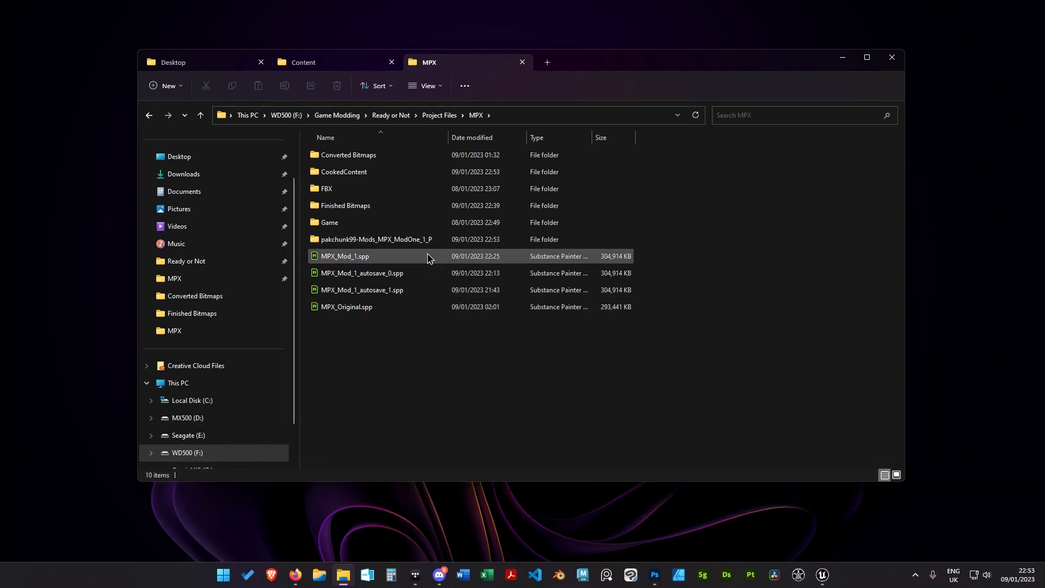
Create a folder named Content inside pakchunk99-Mods_MPX_ModOne_1_P
double_click(414, 240)
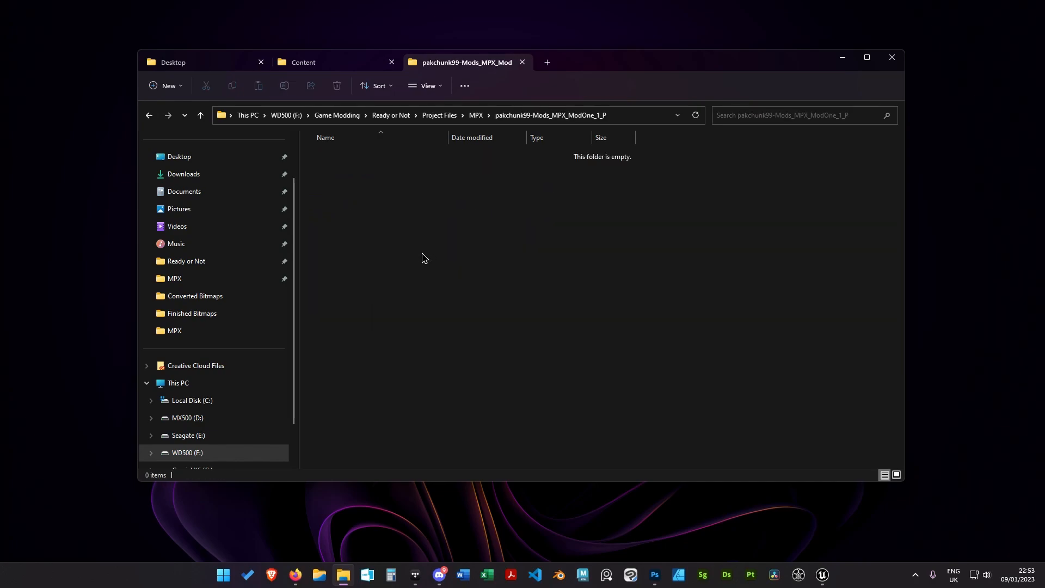
right_click(424, 258)
mouse_move(508, 342)
click(585, 342)
text(Content)
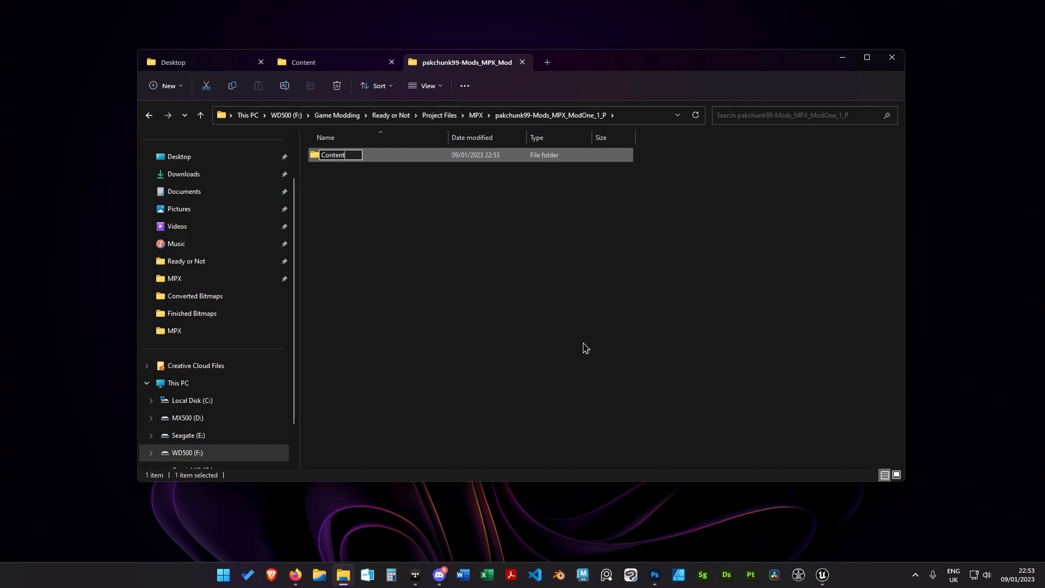
key(Return)
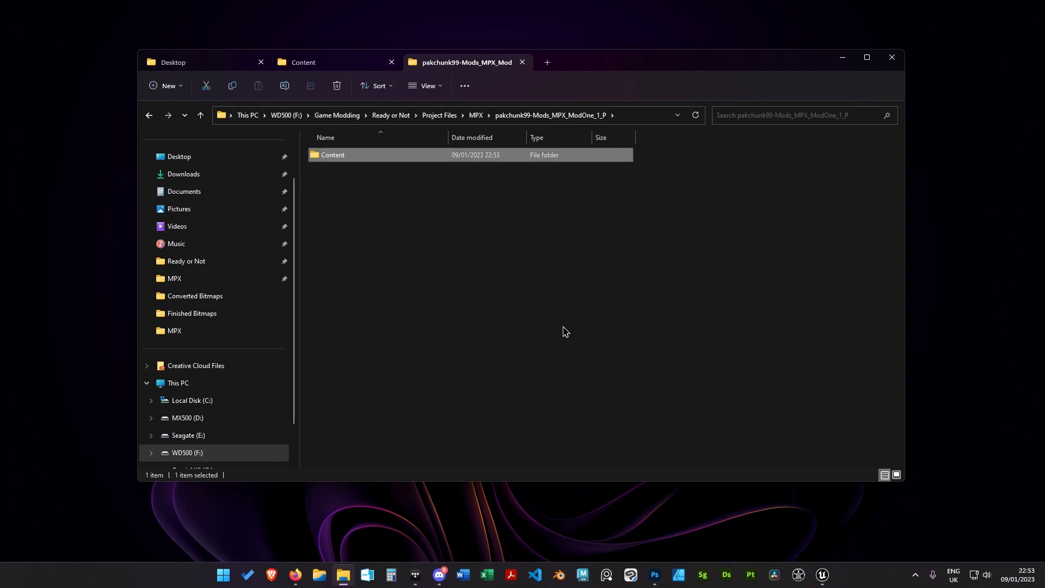
Create a folder named ReadyOrNot inside the pakchunk99-Mods_MPX_ModOne_1_P Content folder
double_click(420, 159)
right_click(421, 162)
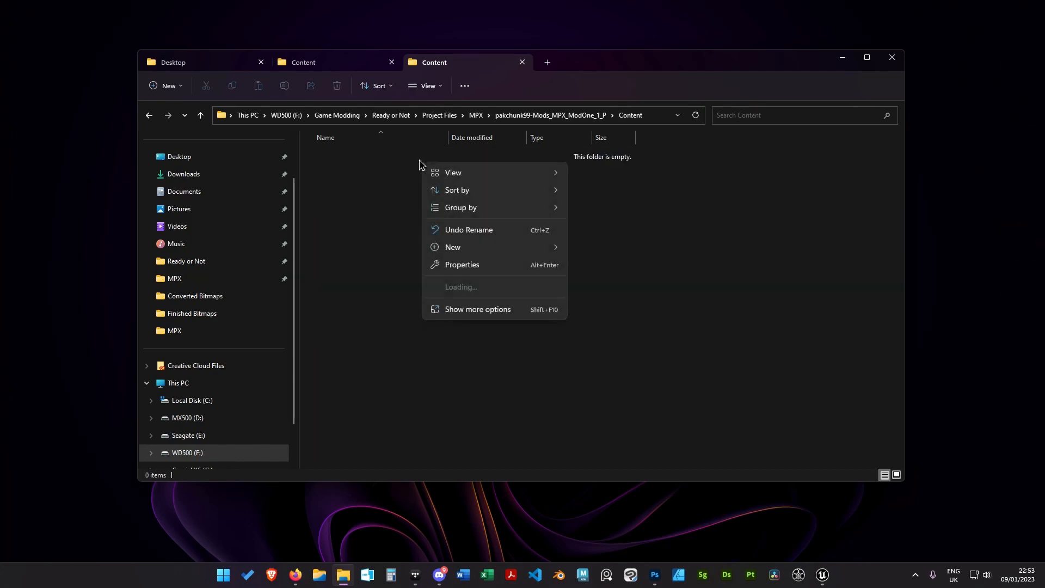
mouse_move(473, 247)
click(588, 249)
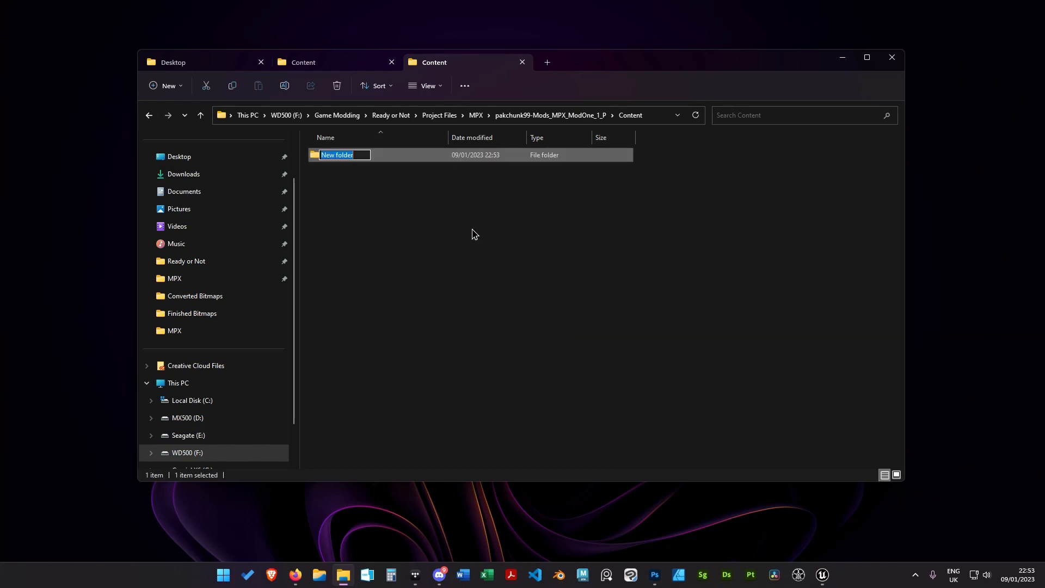
text(Ready)
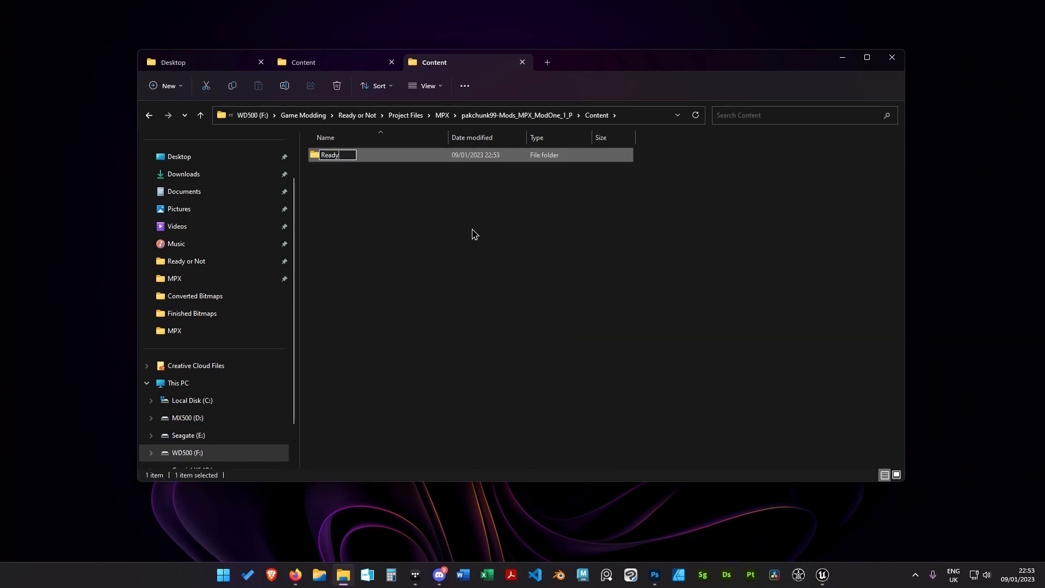
text(OrNot)
key(Return)
click(418, 196)
Create a folder named Assets inside the new ReadyOrNot folder
double_click(384, 158)
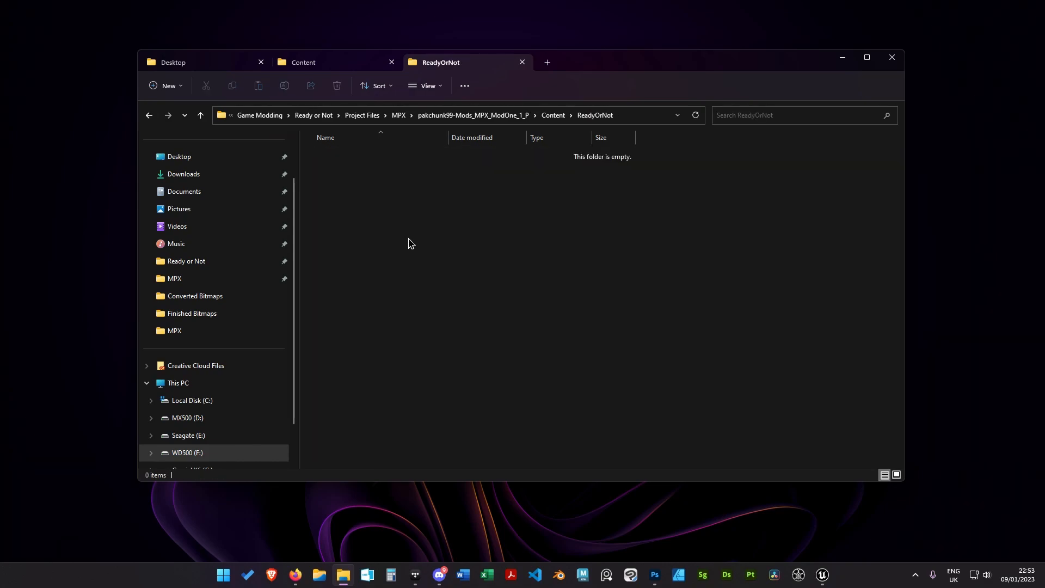
right_click(410, 244)
mouse_move(502, 330)
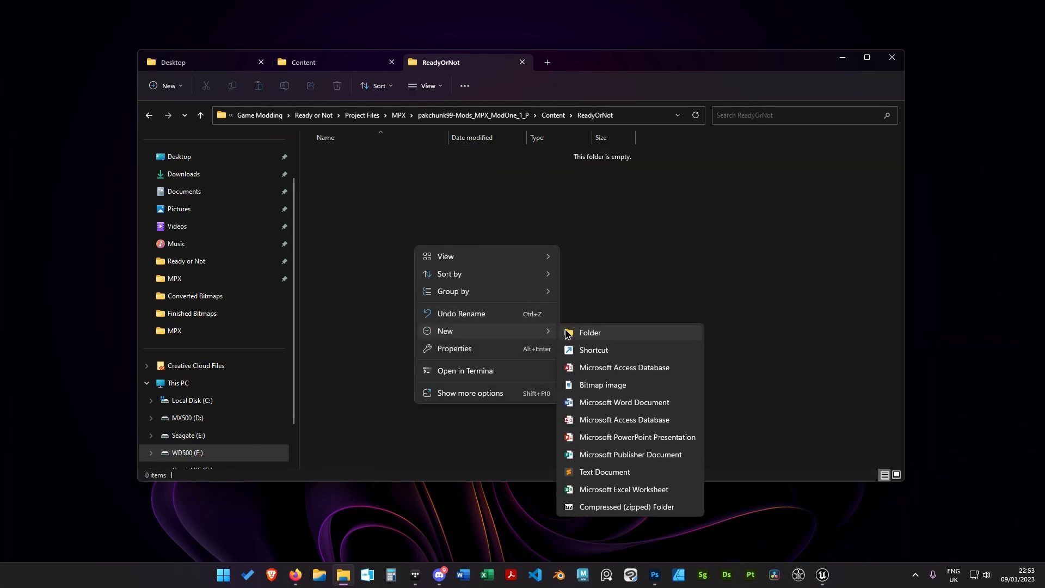
click(580, 333)
text(Assets)
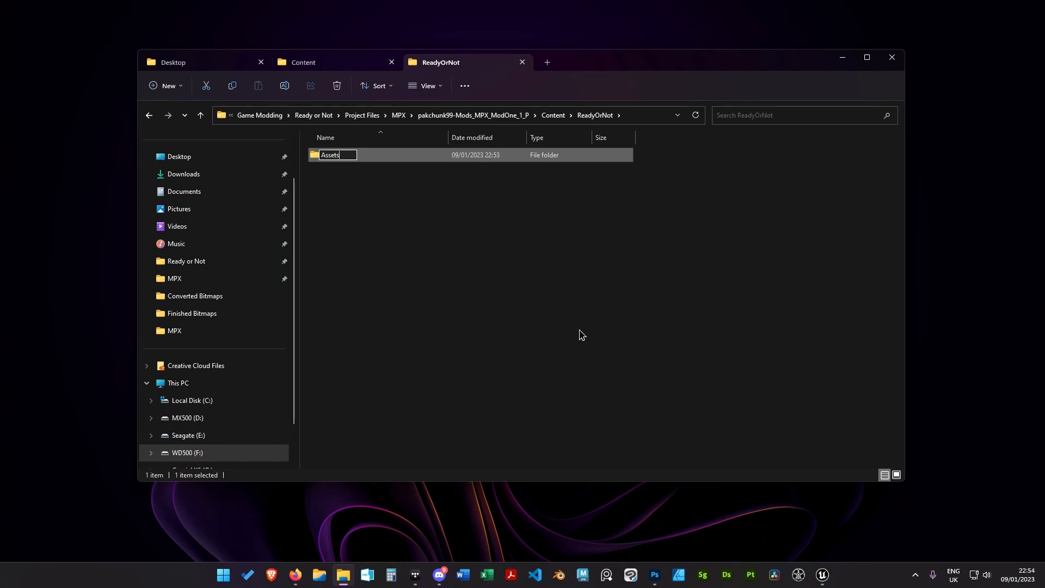
key(Return)
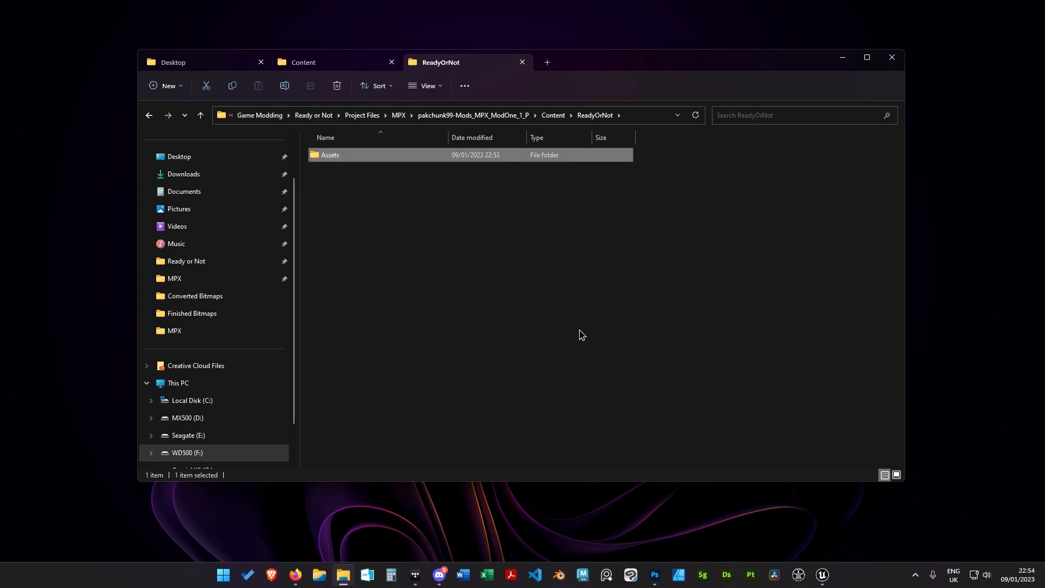
Create a folder named Weapons inside the new Assets folder
double_click(403, 159)
right_click(424, 256)
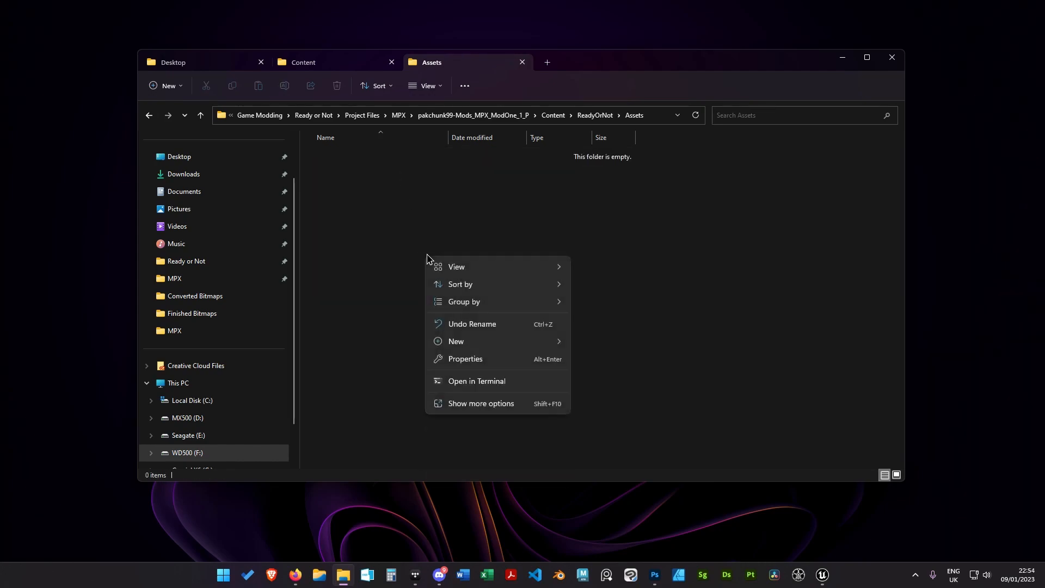
mouse_move(492, 341)
click(599, 344)
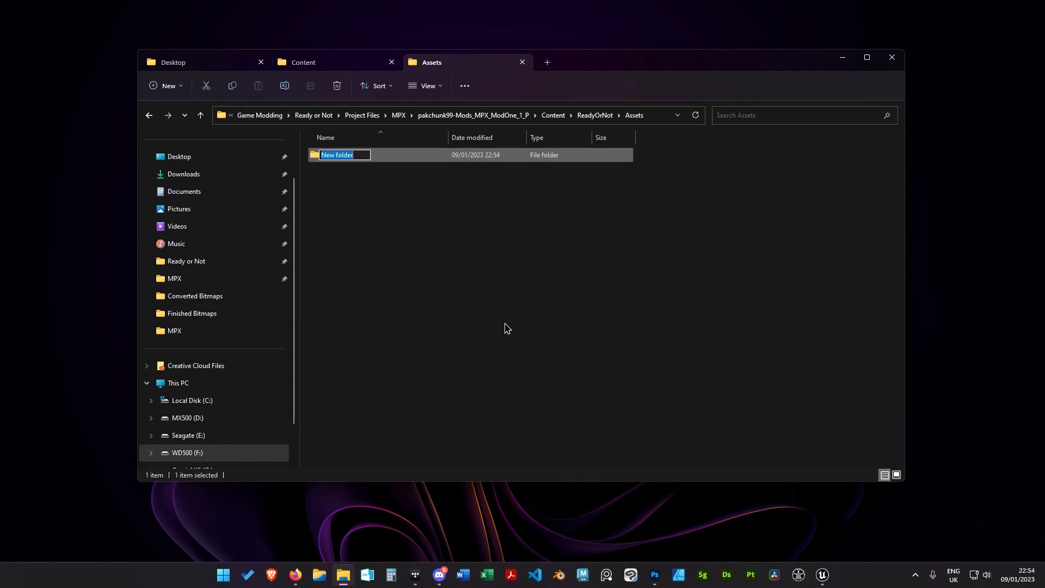
text(Weapons)
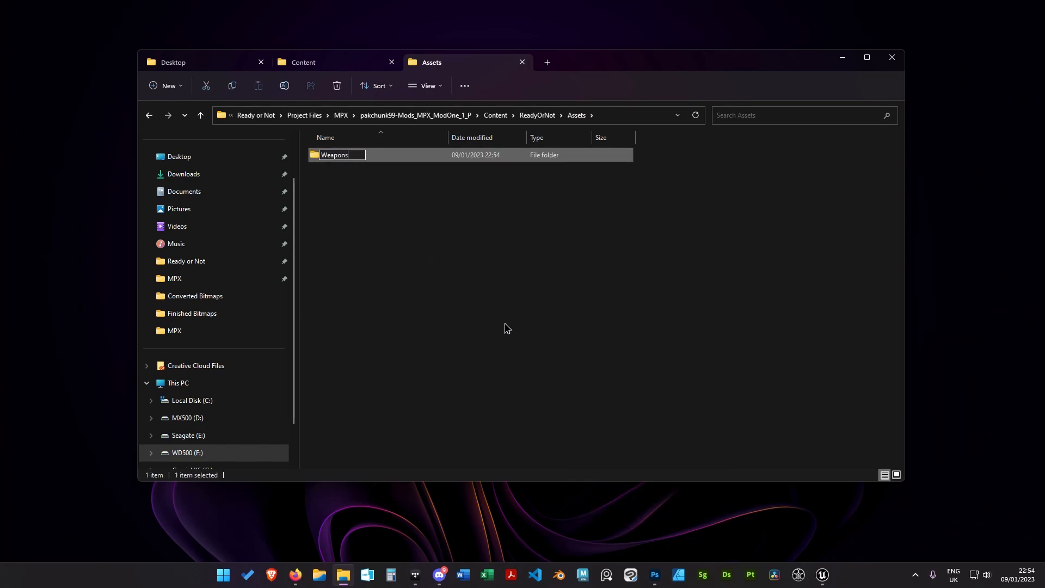
key(Return)
click(438, 300)
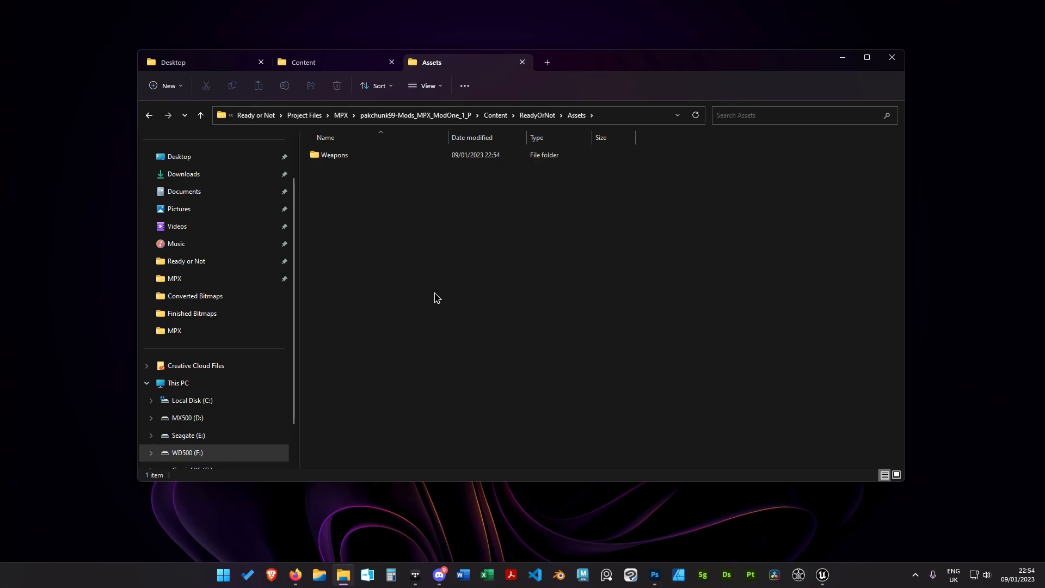
Create a folder named MPX inside the new Weapons folder
double_click(365, 159)
right_click(414, 308)
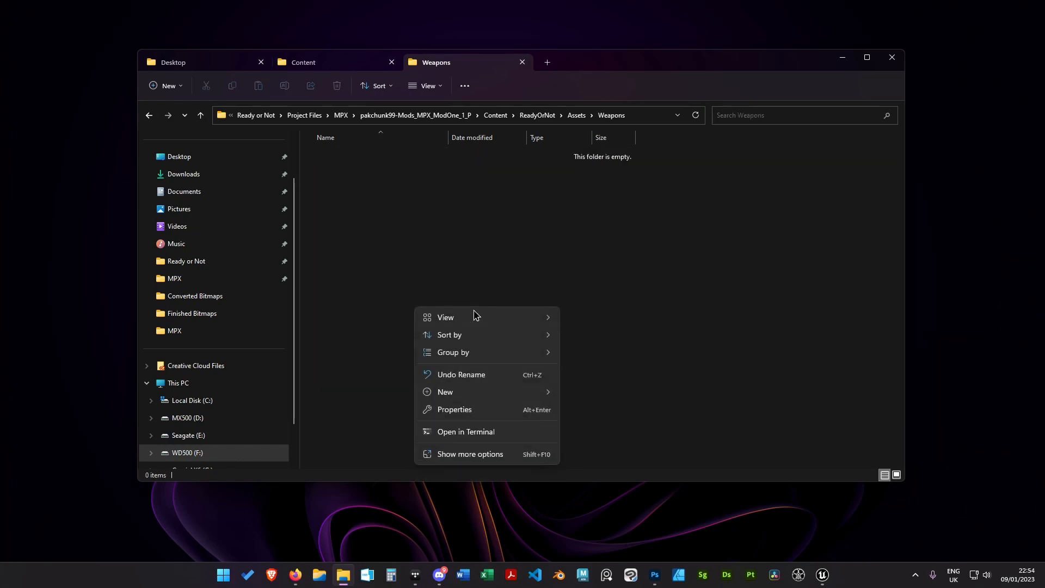
mouse_move(488, 393)
click(569, 217)
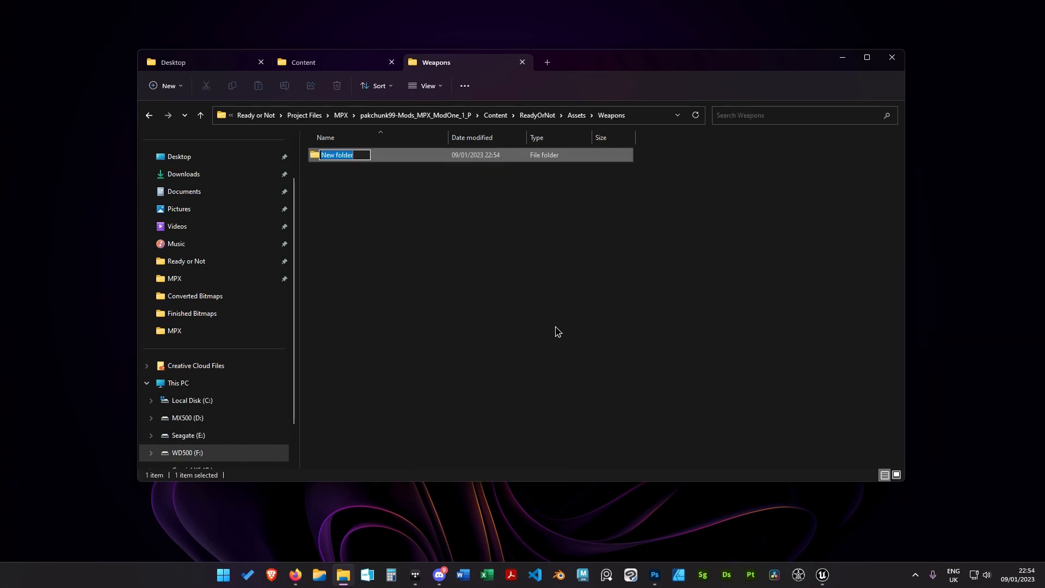
text(MPX)
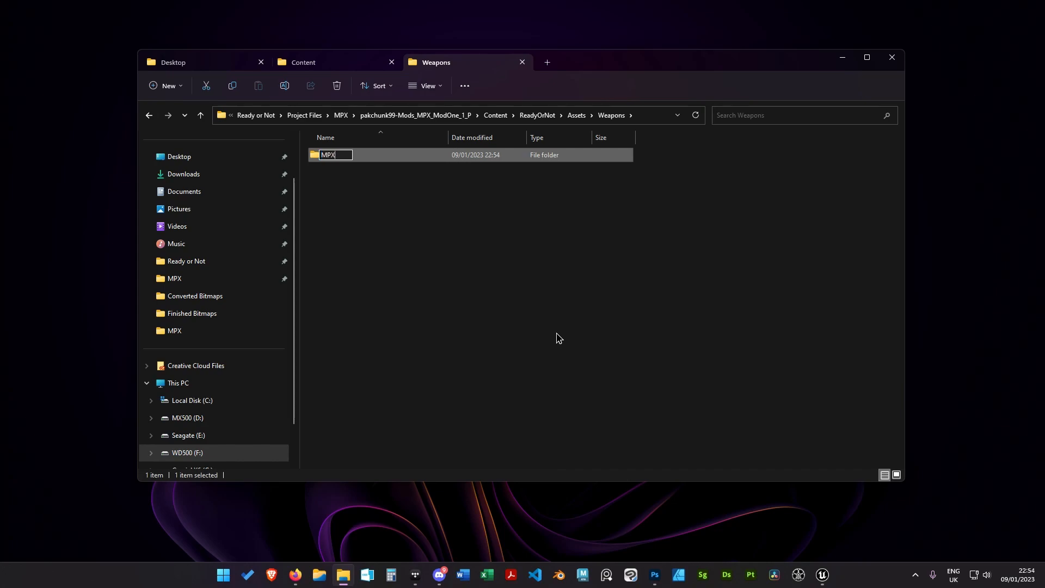
key(Return)
click(481, 250)
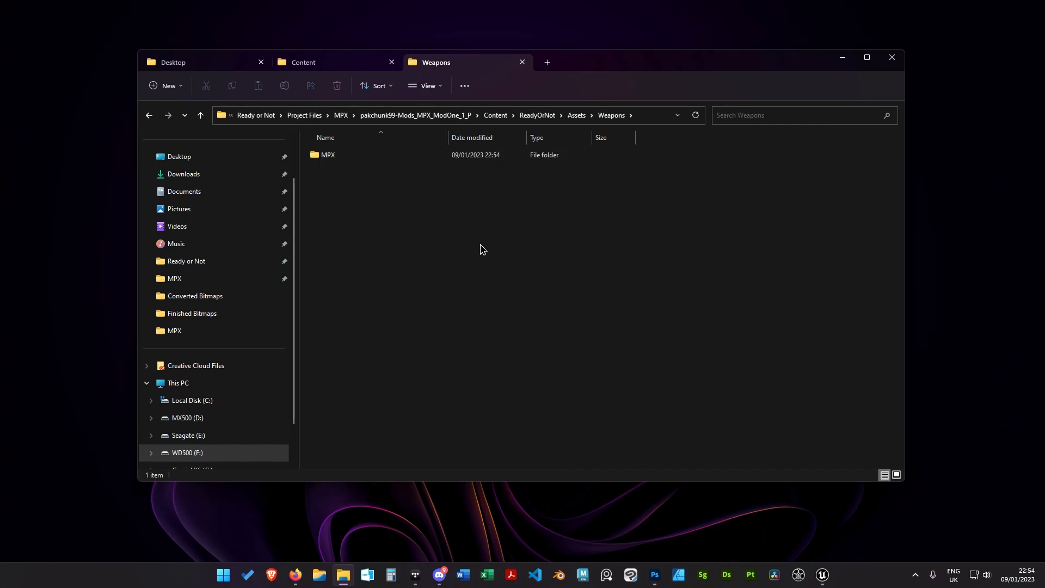
Move all the T_MPX files from the project's CookedContent folder into the pakchunk's Content/ReadyOrNot/Assets/Weapons/MPX folder
double_click(408, 156)
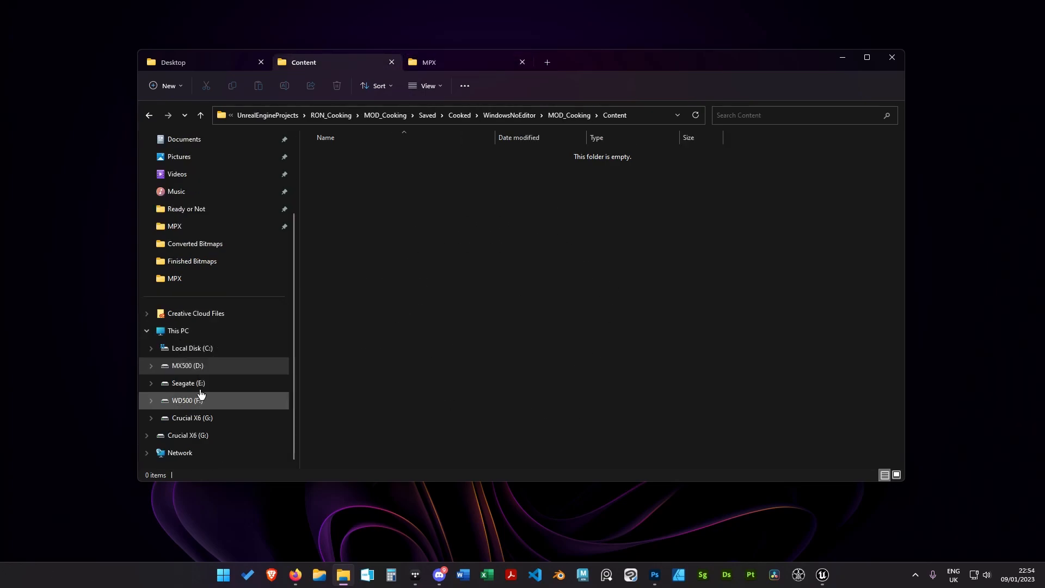
click(201, 283)
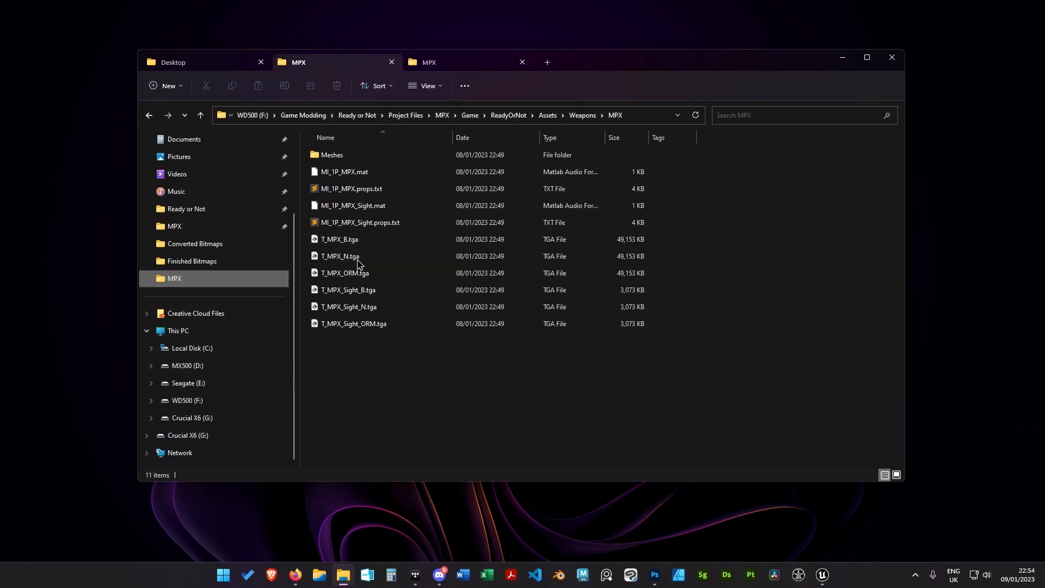
click(442, 115)
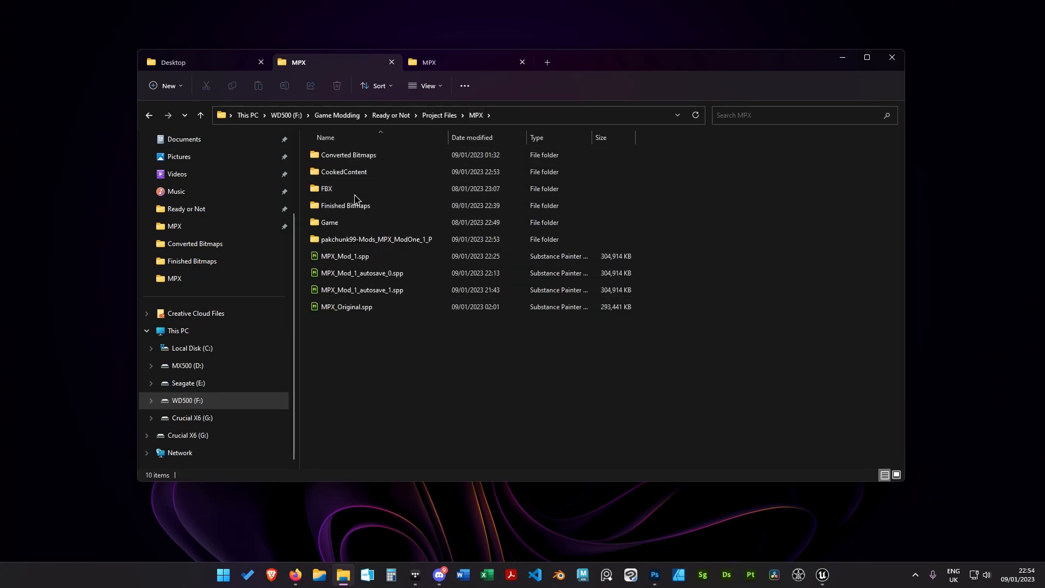
double_click(359, 172)
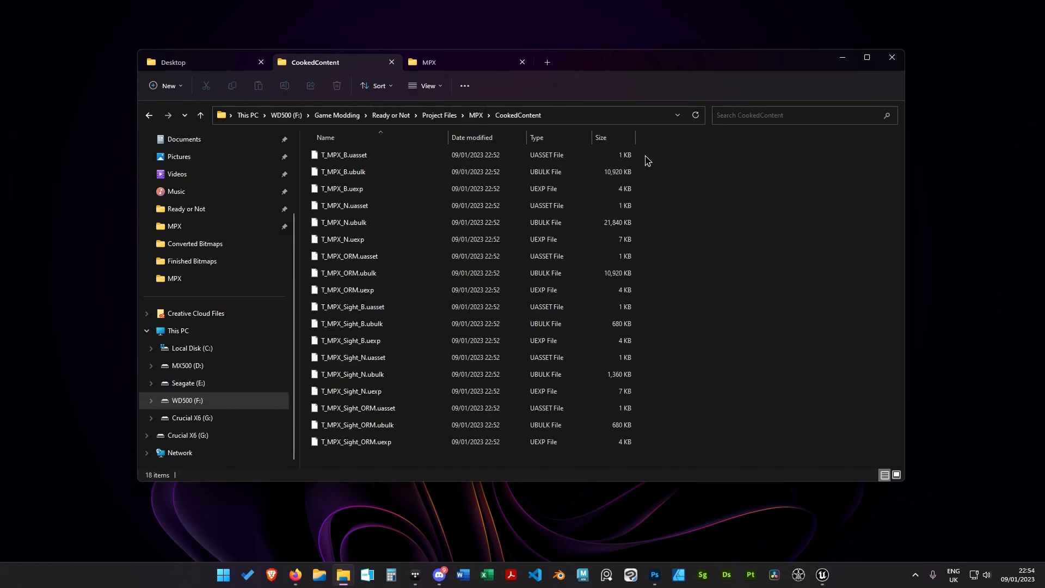
drag(646, 158, 462, 444)
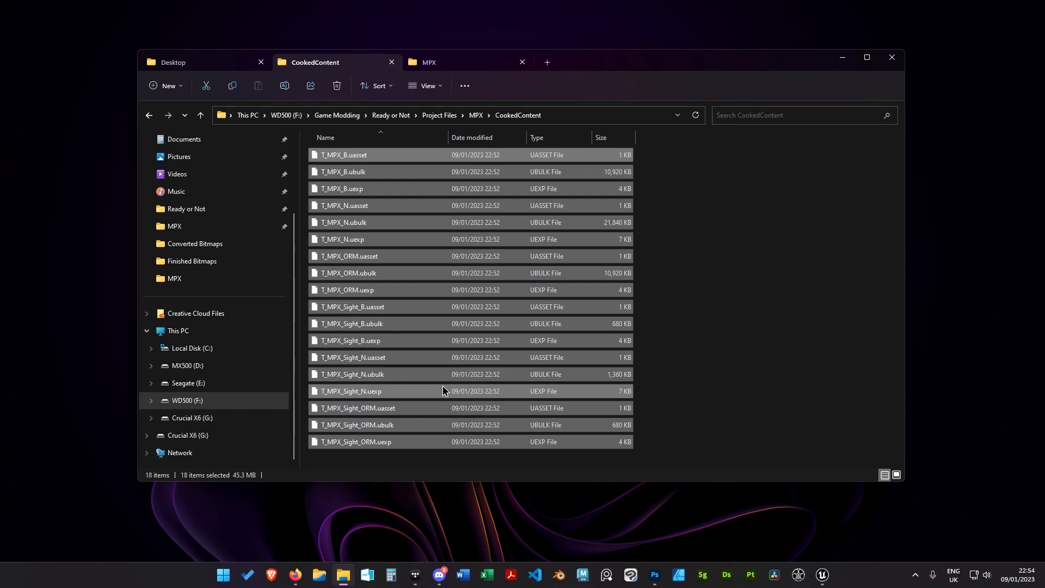
click(457, 70)
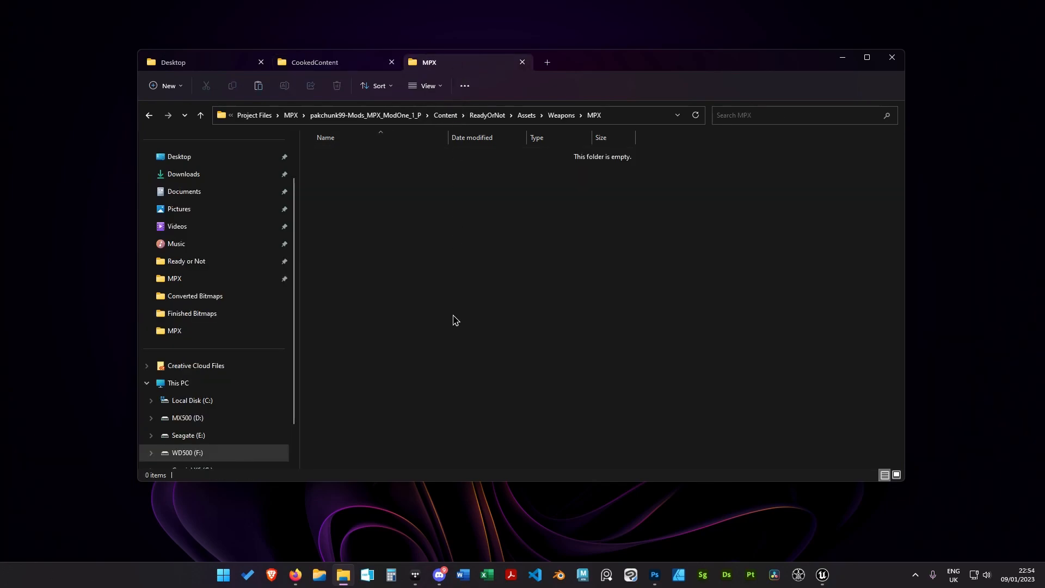
key(ctrl+v)
click(708, 316)
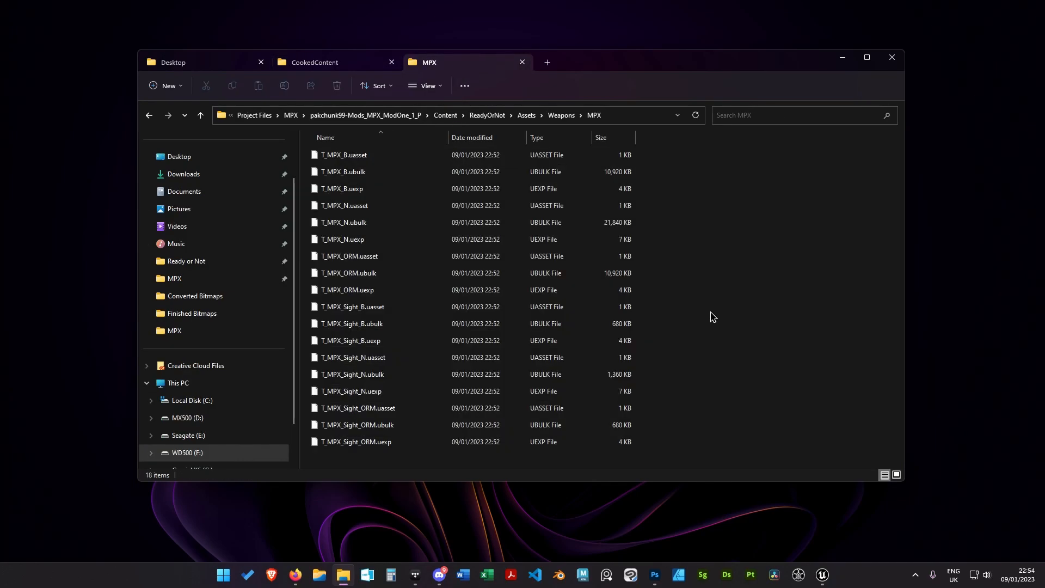
Check the nested folder path from pakchunk99-Mods_MPX_ModOne_1_P down to the cooked files in Weapons/MPX
click(291, 115)
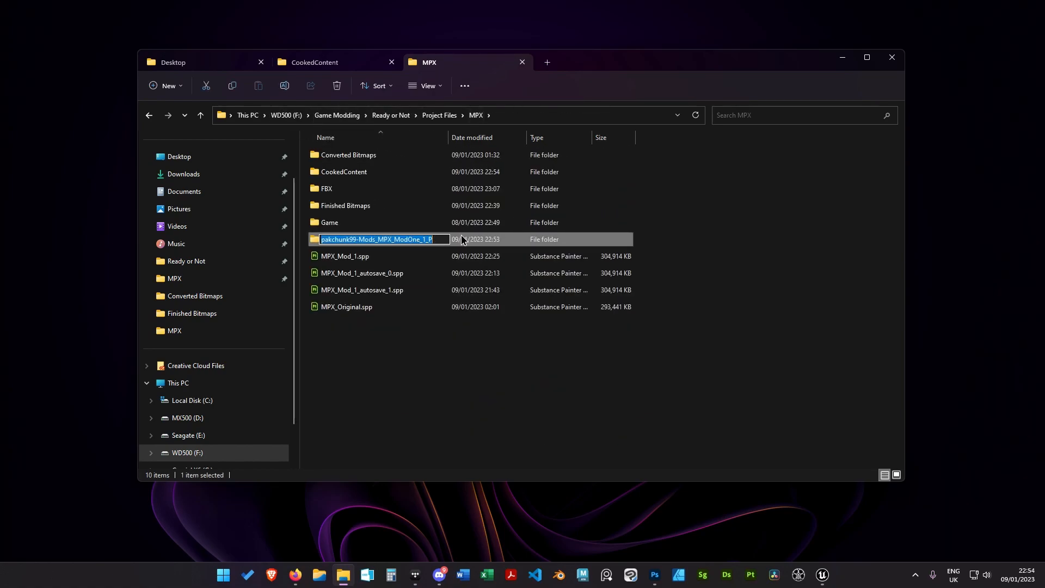
double_click(422, 242)
double_click(335, 156)
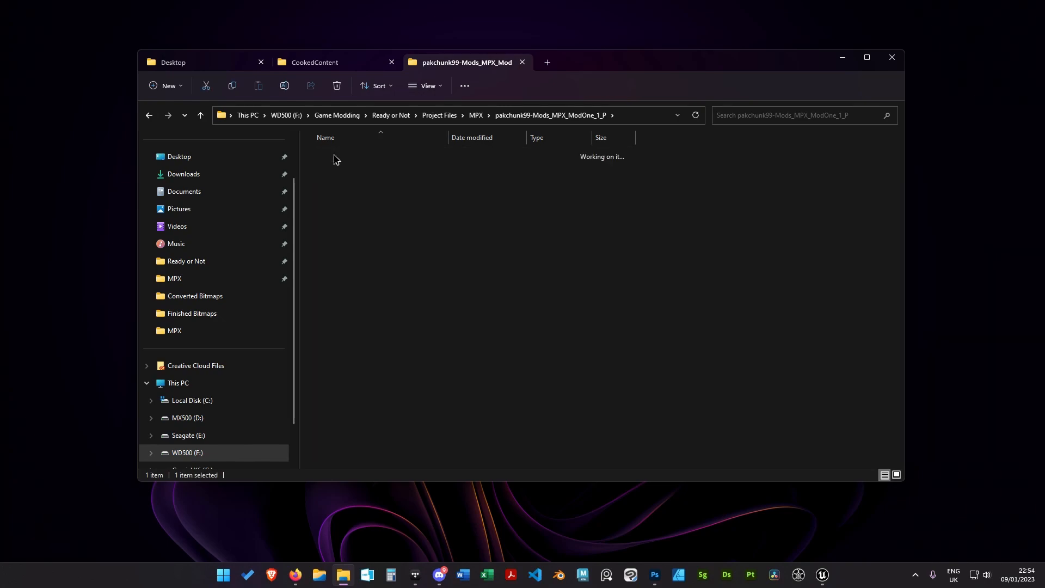
click(376, 157)
double_click(377, 158)
double_click(377, 158)
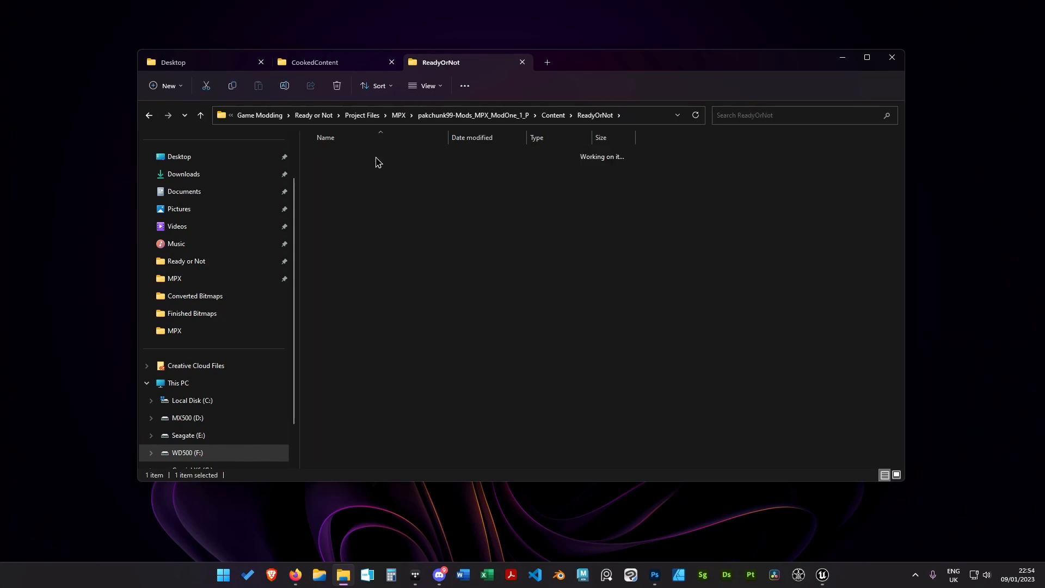
double_click(377, 158)
double_click(377, 158)
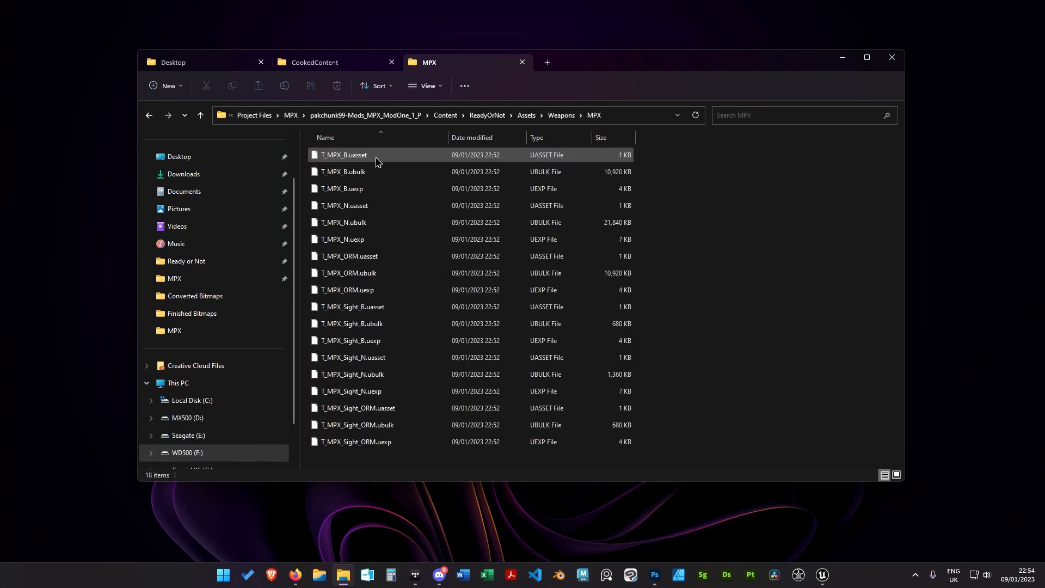
click(291, 115)
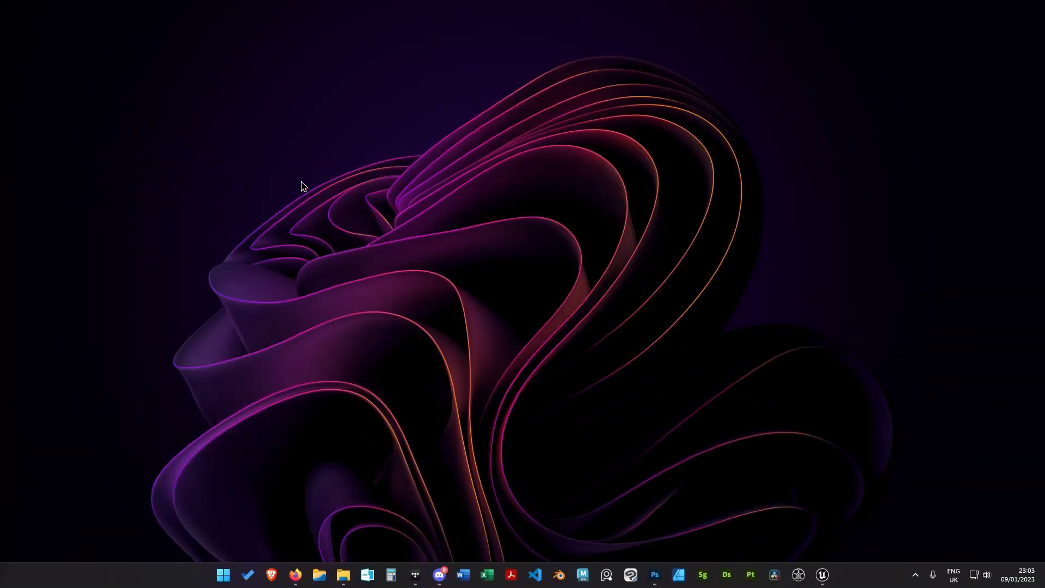
Create a text document on the desktop and rename it unrealpak.bat, accepting the file extension change
right_click(303, 185)
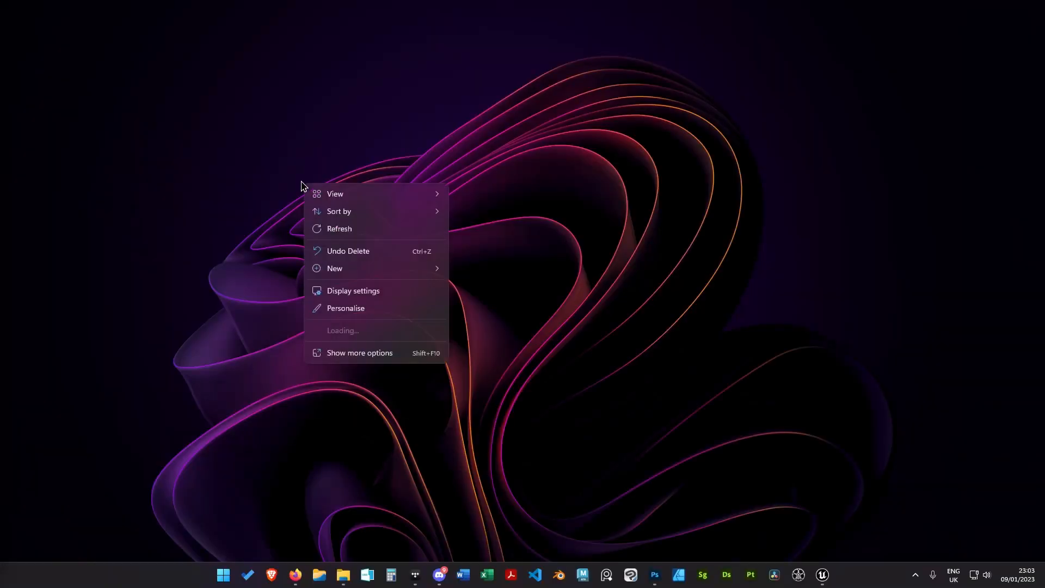
mouse_move(340, 270)
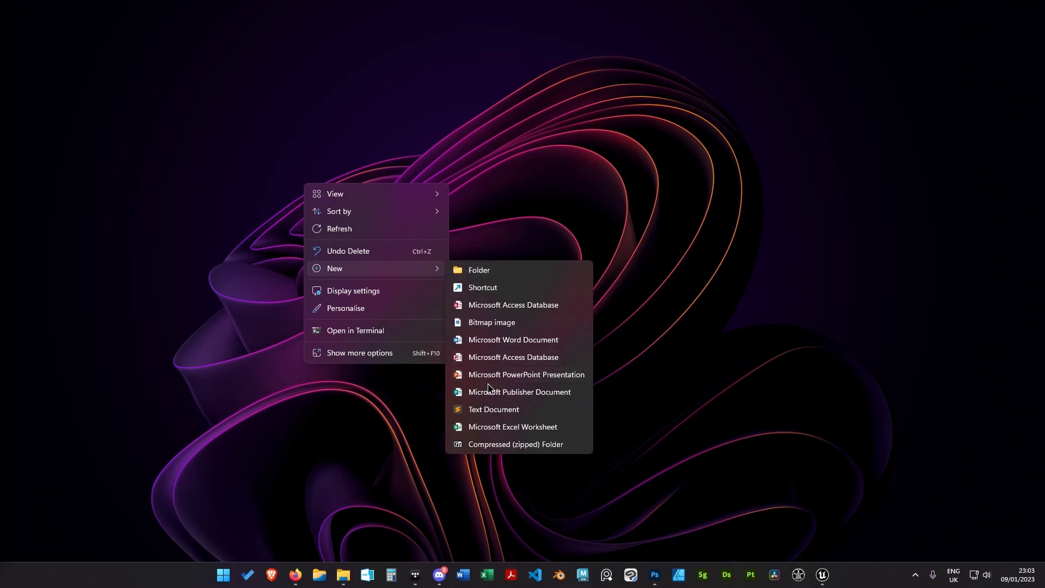
click(489, 409)
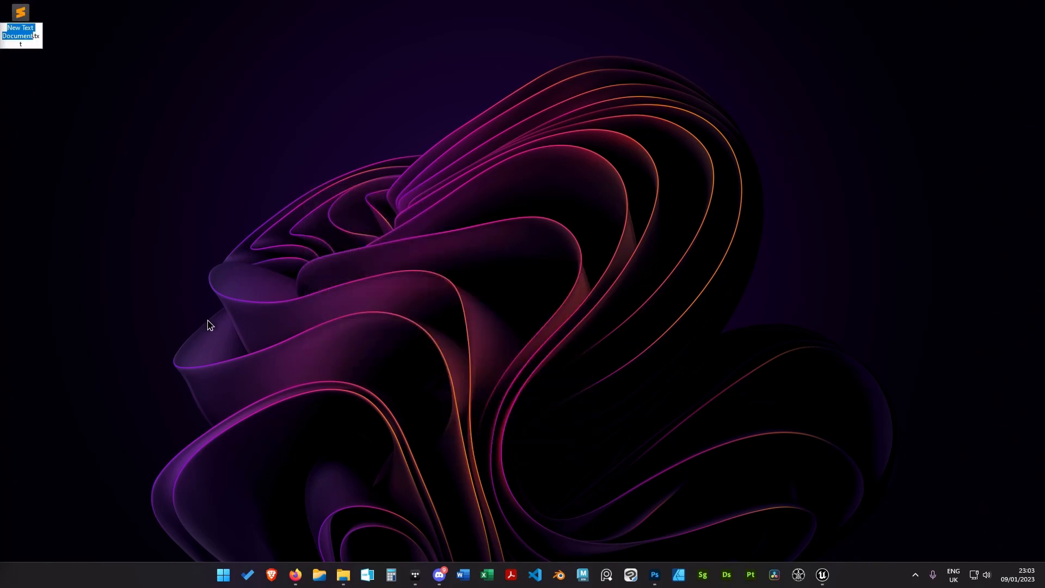
text(unrealp)
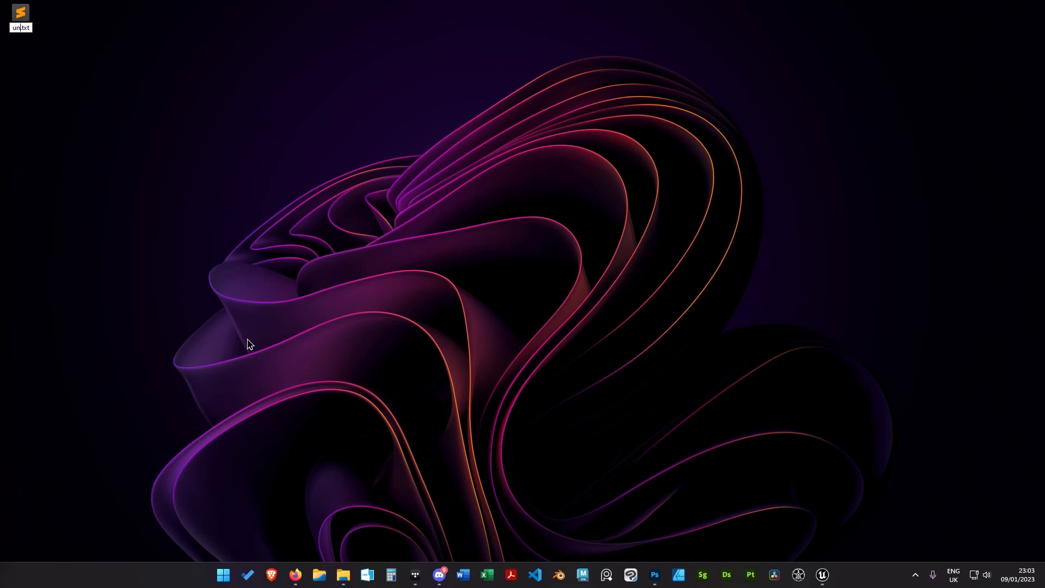
text(ak)
key(End)
key(BackSpace)
key(BackSpace)
key(BackSpace)
text(bat)
key(Return)
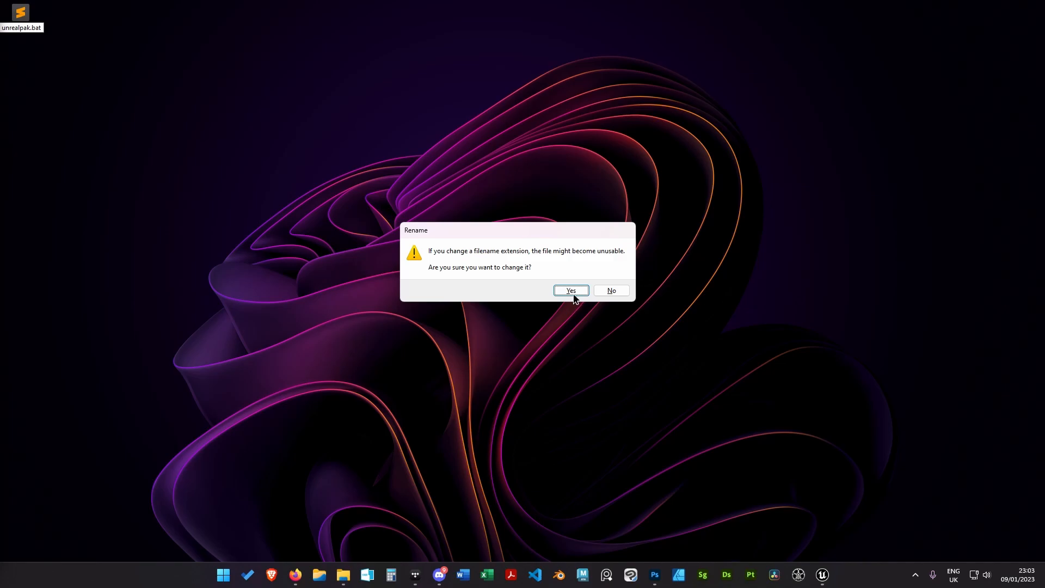
click(571, 292)
Edit unrealpak.bat to add the script that writes "../../../ReadyOrNot/" paths to filelist.txt and runs .\UnrealPak.exe "%~1.pak" -create=filelist.txt -compress
mouse_move(29, 28)
mouse_down()
mouse_move(32, 36)
mouse_move(26, 20)
mouse_up()
right_click(25, 17)
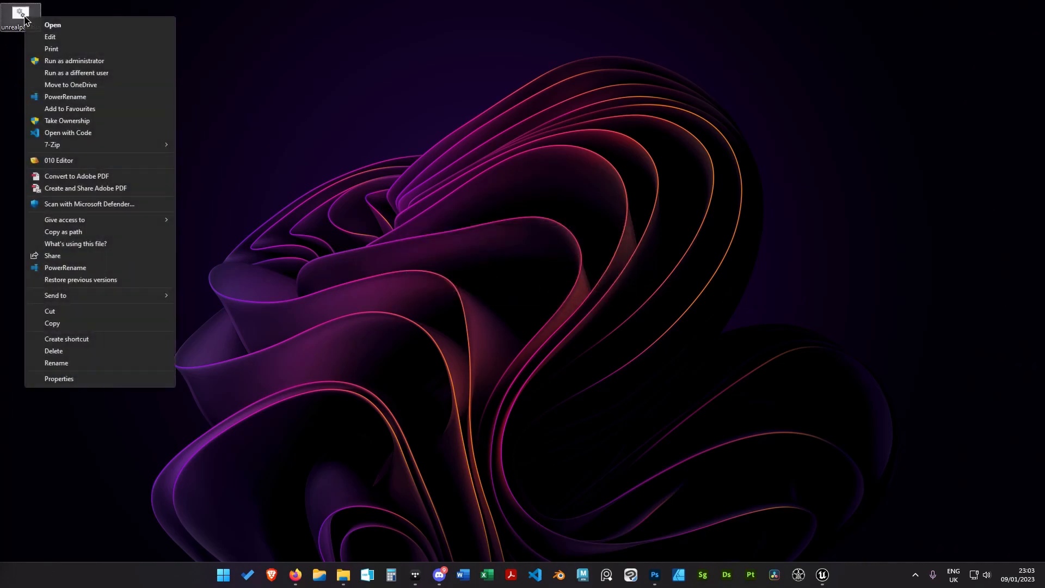
click(52, 37)
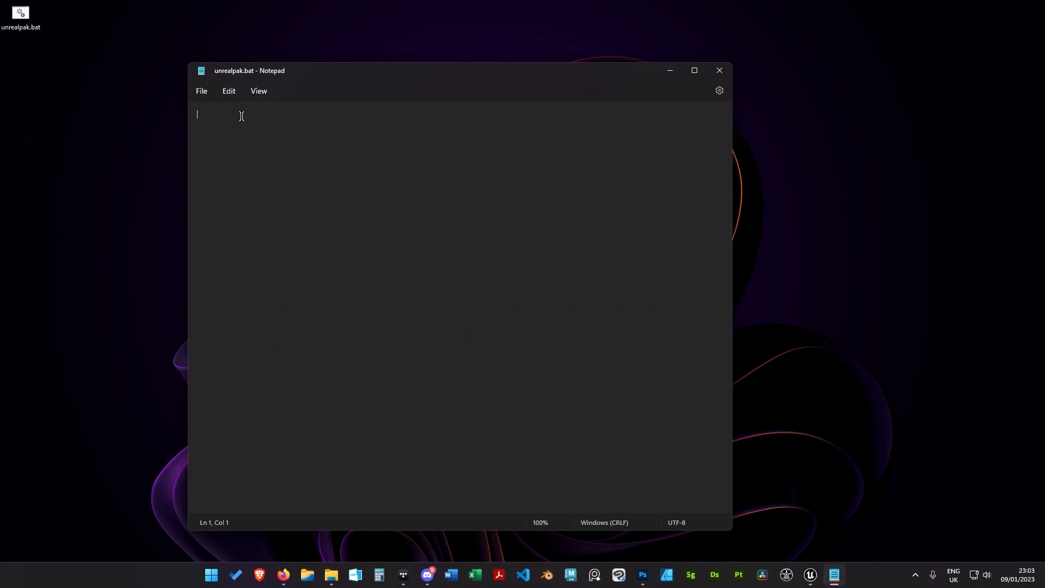
text(@if "%~1"=="" goto skip @setlocal enableextensions @pushd %~dp0 @echo "%~1\*.*" "../../../ReadyOrNot/" >filelist.txt .\UnrealPak.exe "%~1.pak" -create=filelist.txt -compress @popd @pause :skip)
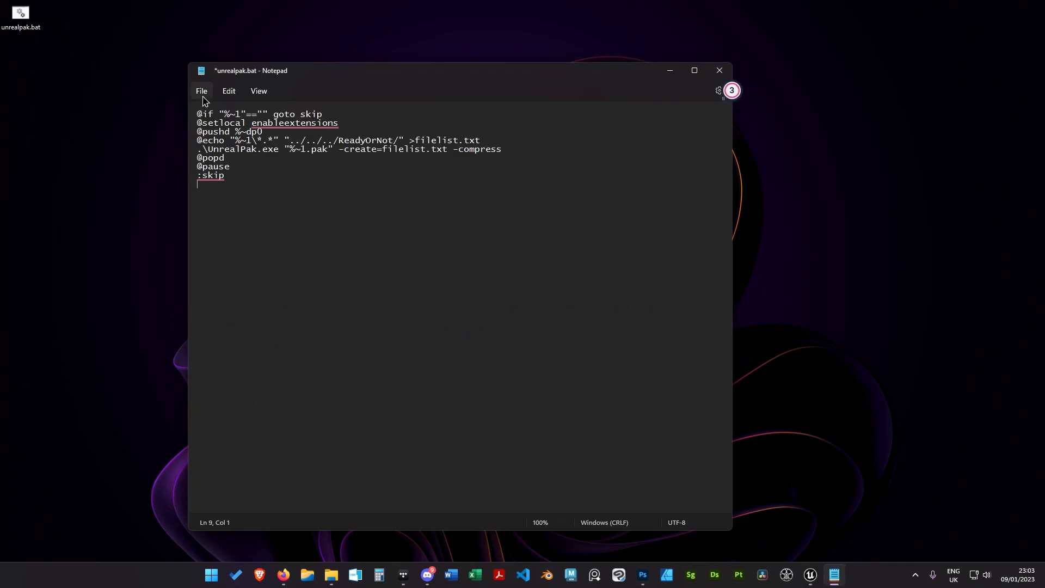
Save the packing script in unrealpak.bat and close the file
click(202, 93)
click(207, 164)
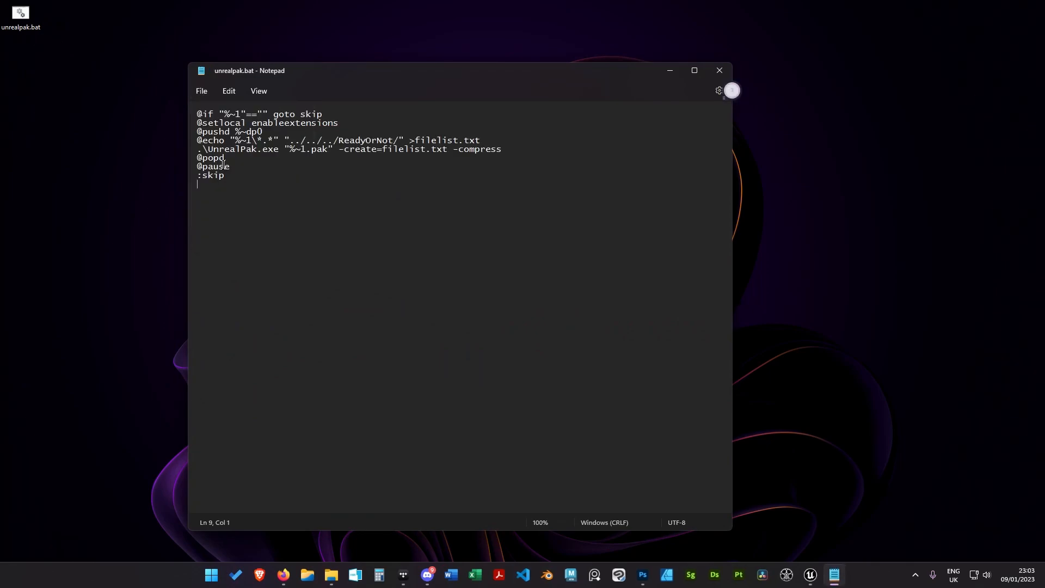
click(719, 70)
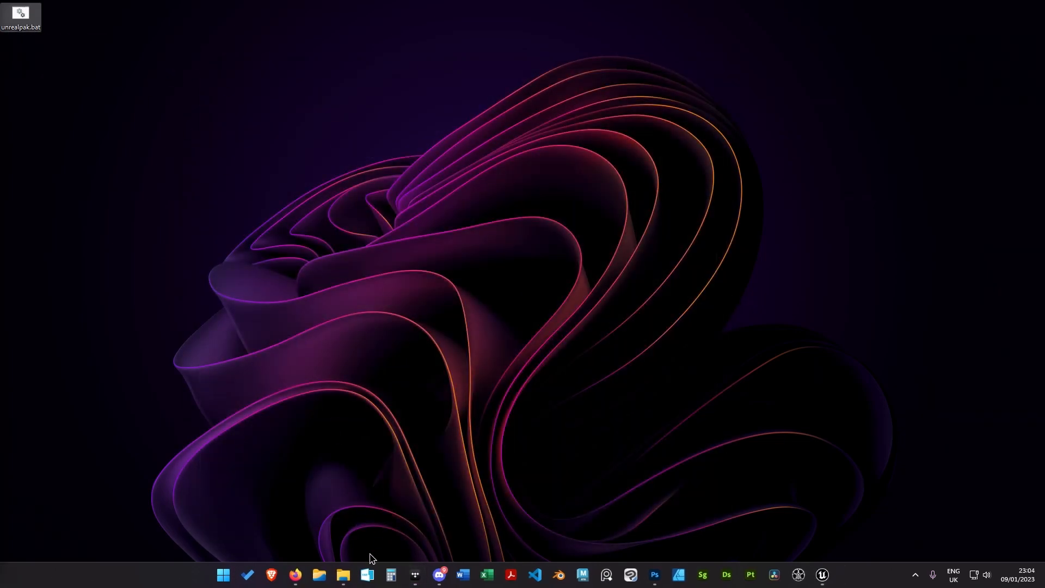
Open the Engine/Binaries/Win64 folder of UE_4.27 inside UnrealEngineVersions on the D: drive
click(344, 575)
drag(430, 29, 523, 58)
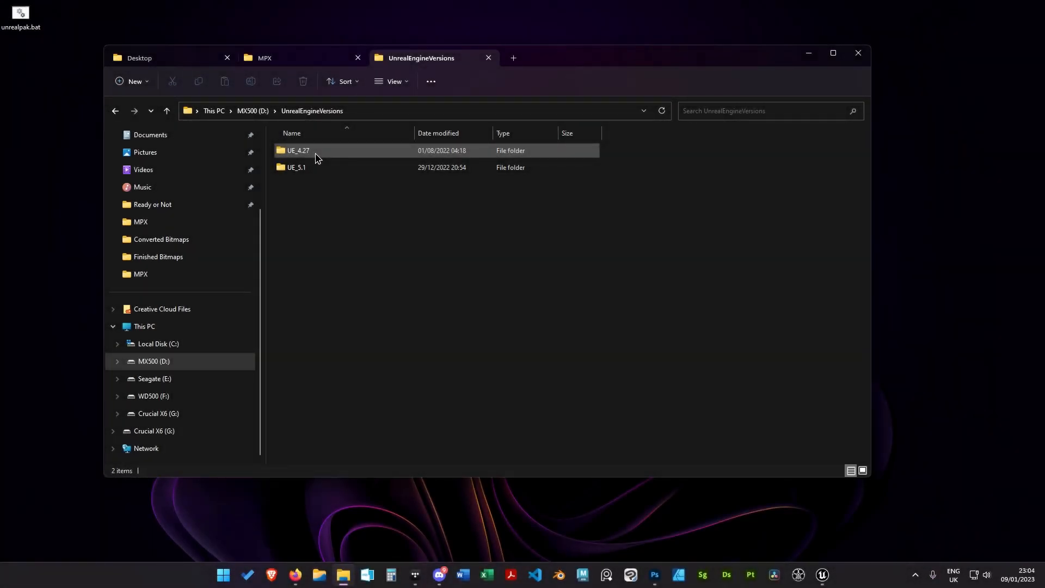
double_click(319, 158)
double_click(318, 169)
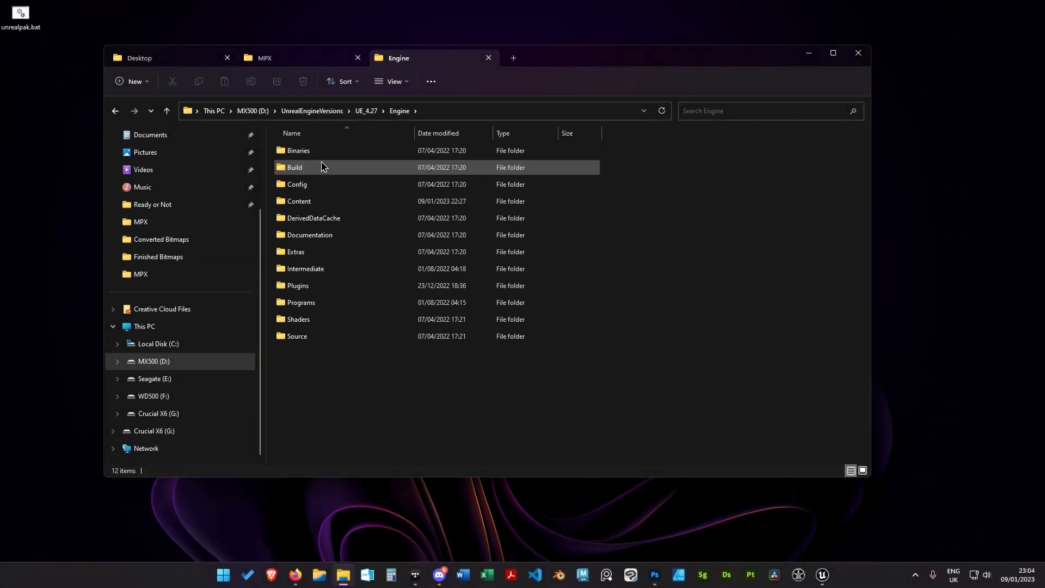
double_click(310, 152)
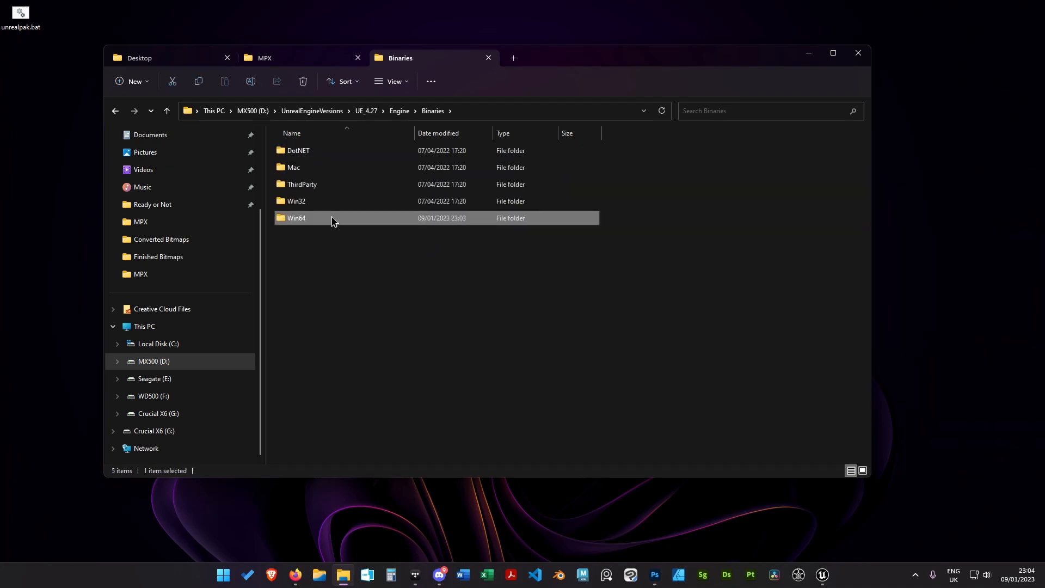
double_click(333, 219)
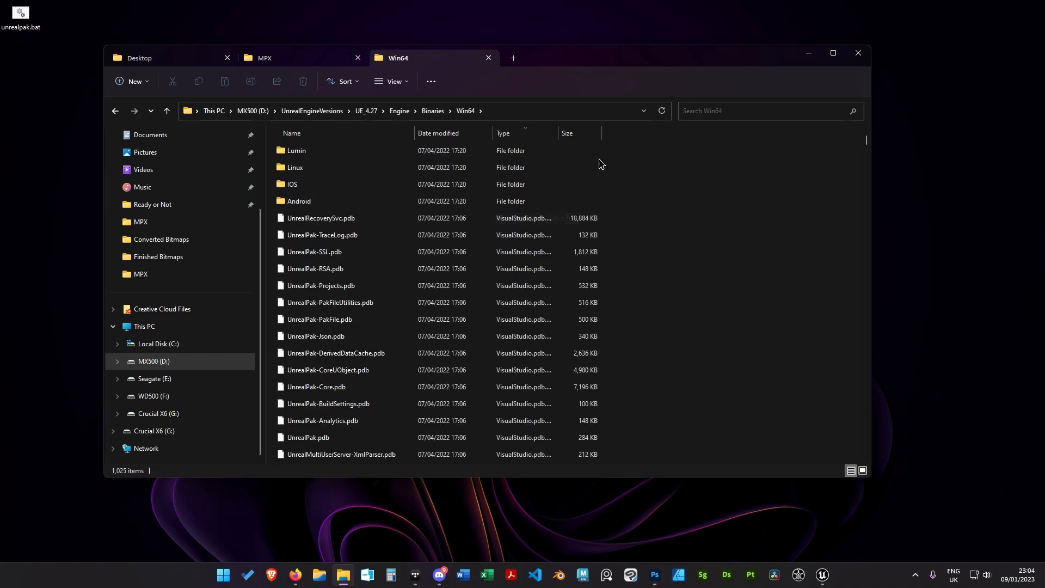
Copy unrealpak.bat from the desktop into the UE_4.27 Win64 folder
click(22, 19)
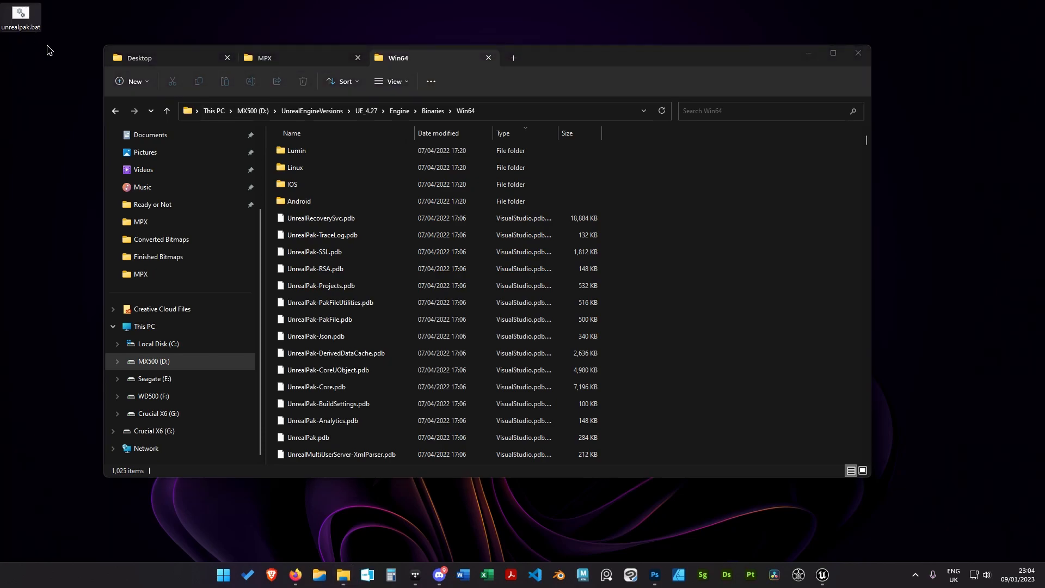
drag(222, 121, 715, 287)
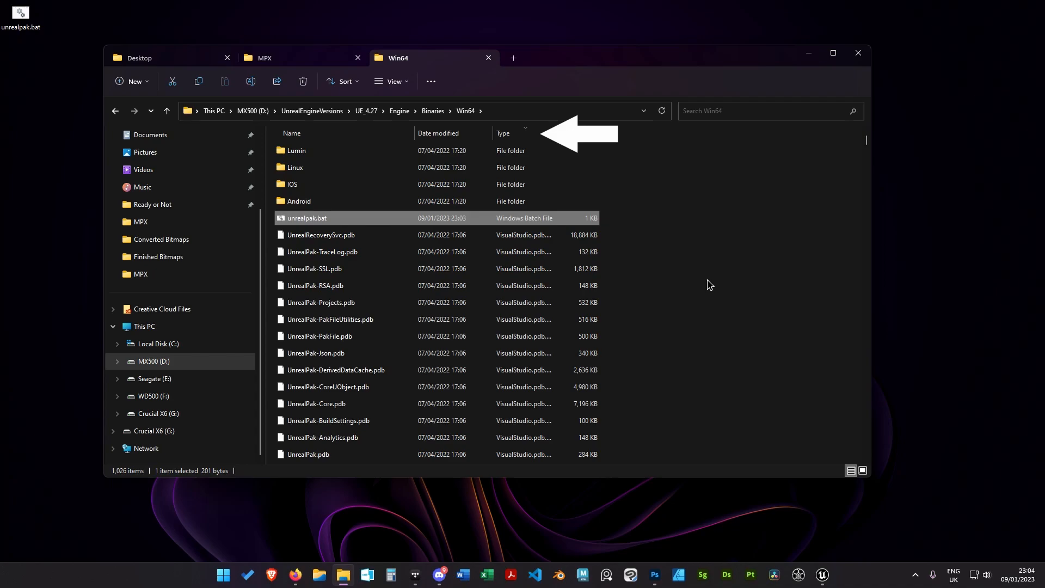
click(709, 284)
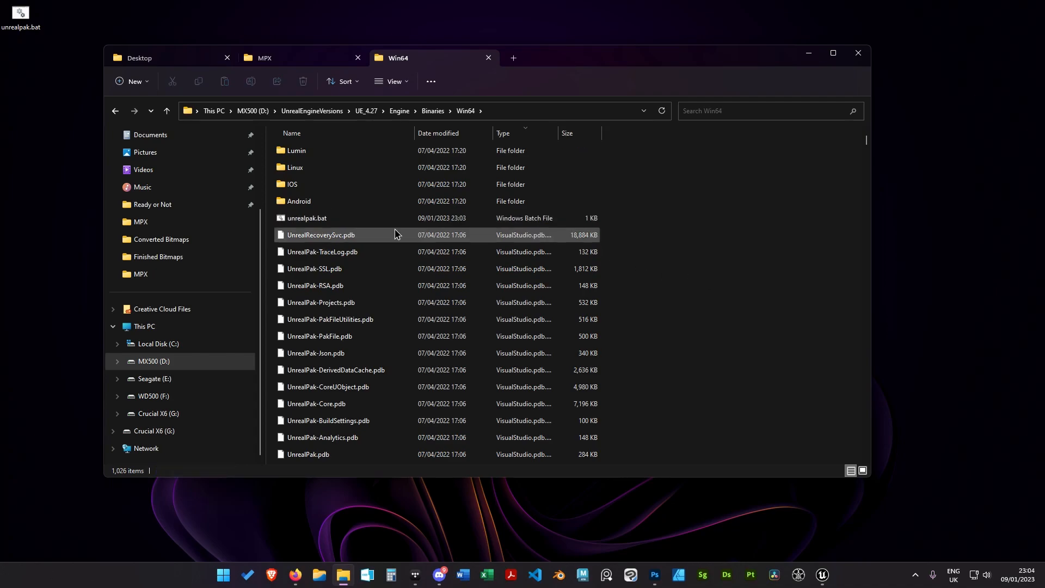
click(312, 218)
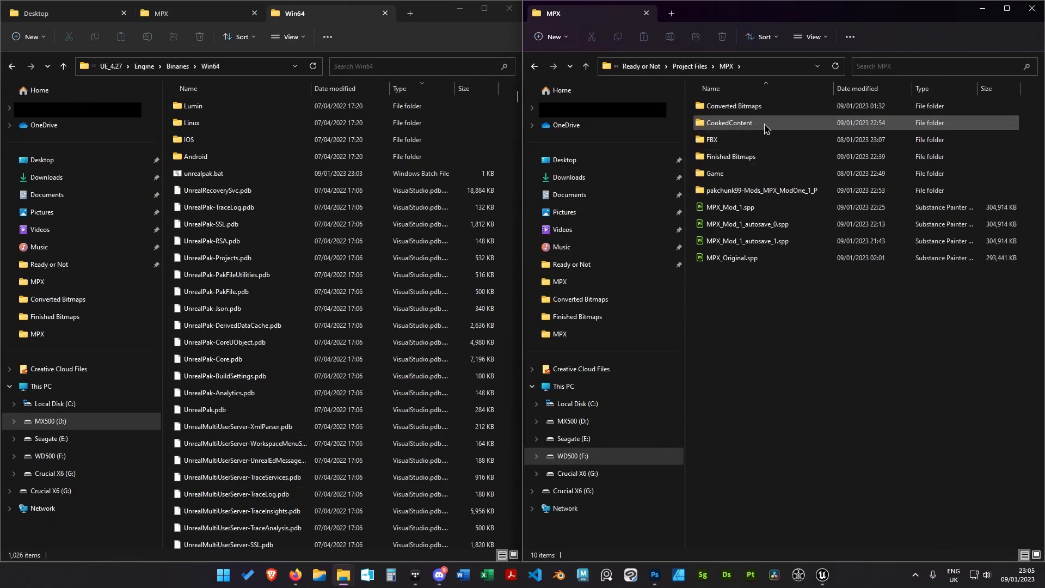
double_click(765, 126)
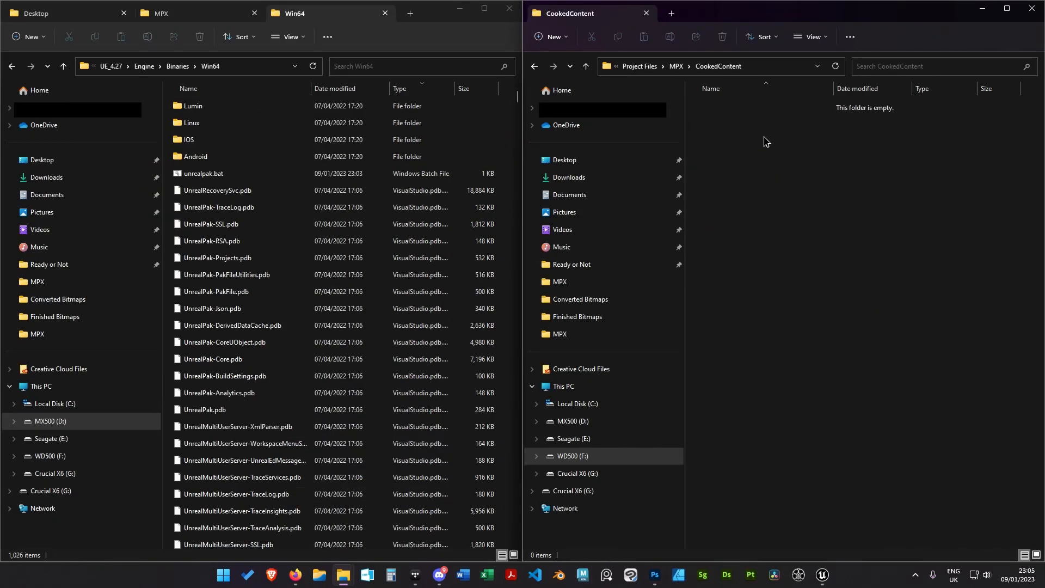
key(alt+Left)
double_click(756, 191)
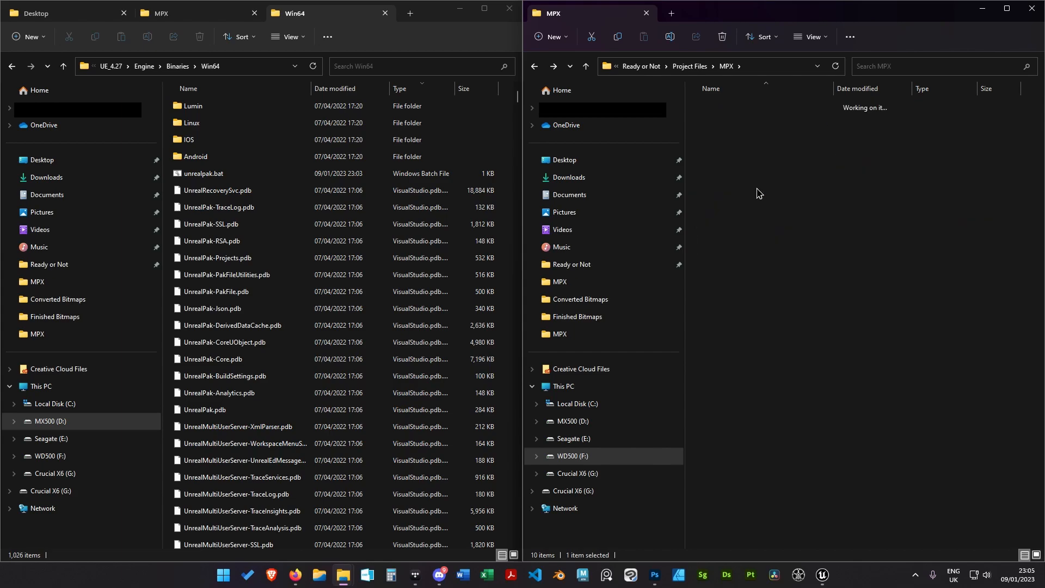
key(alt+Left)
click(746, 303)
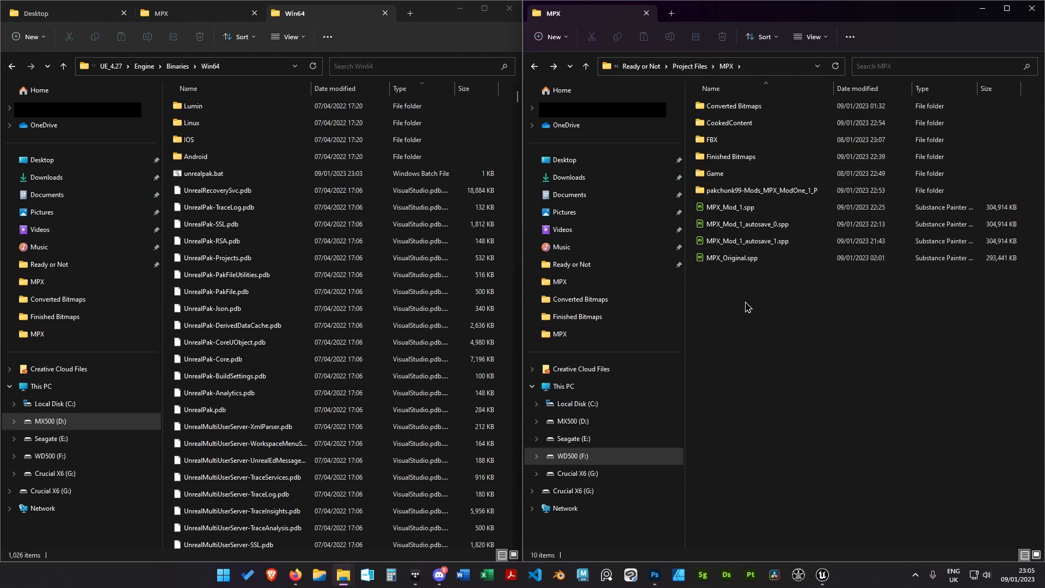
Run unrealpak.bat on the pakchunk99-Mods_MPX_ModOne_1_P folder to build its .pak file, dismiss the console, and select the .pak in the MPX project folder
click(822, 191)
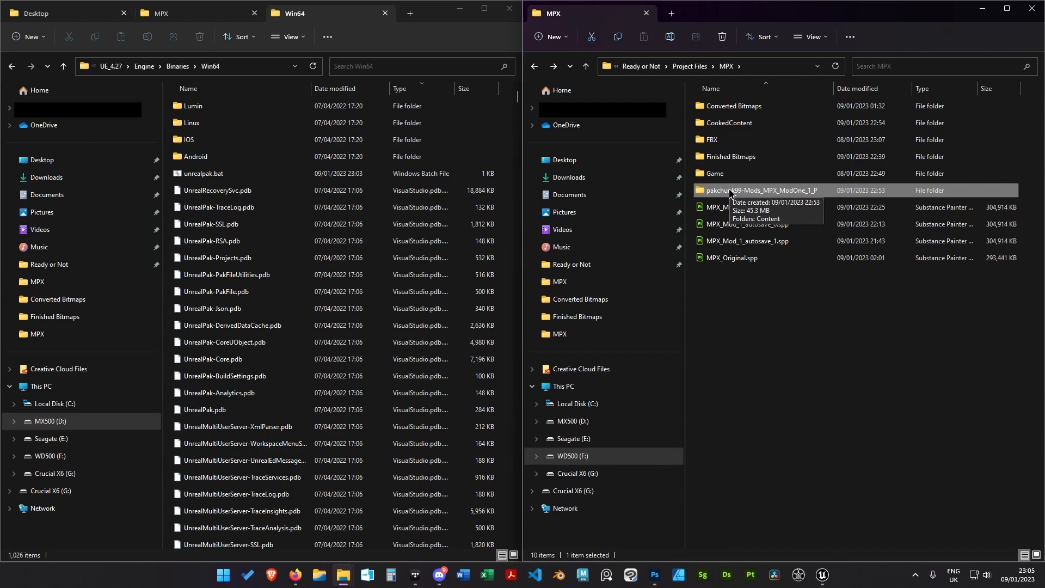
drag(730, 193, 237, 174)
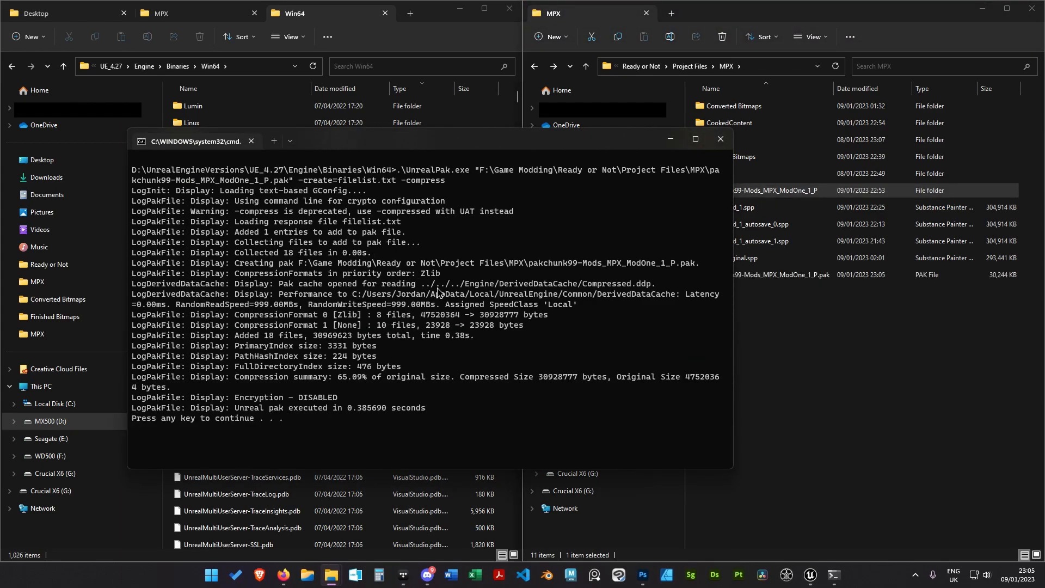
key(Return)
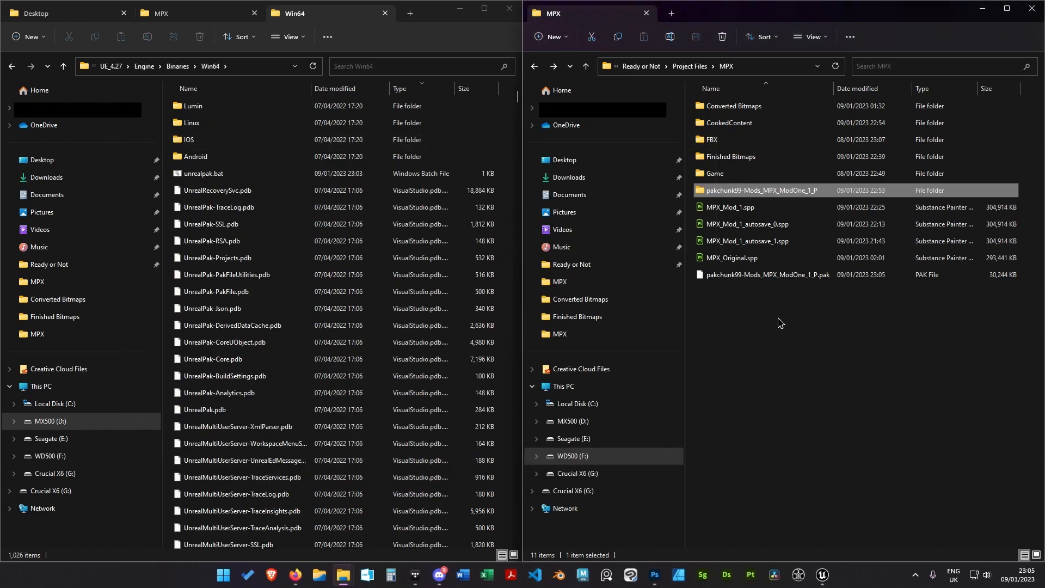
click(777, 322)
click(816, 280)
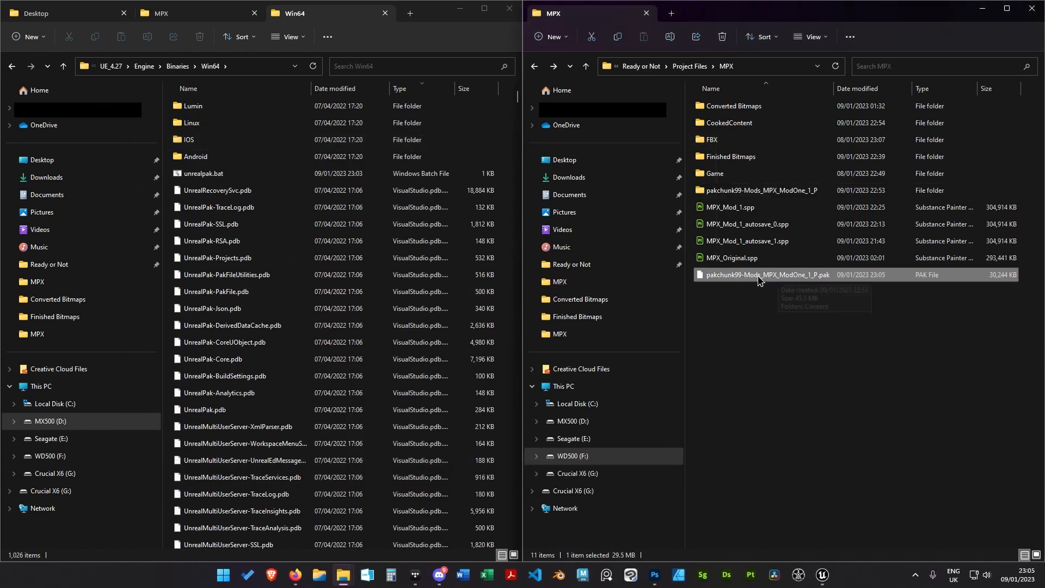